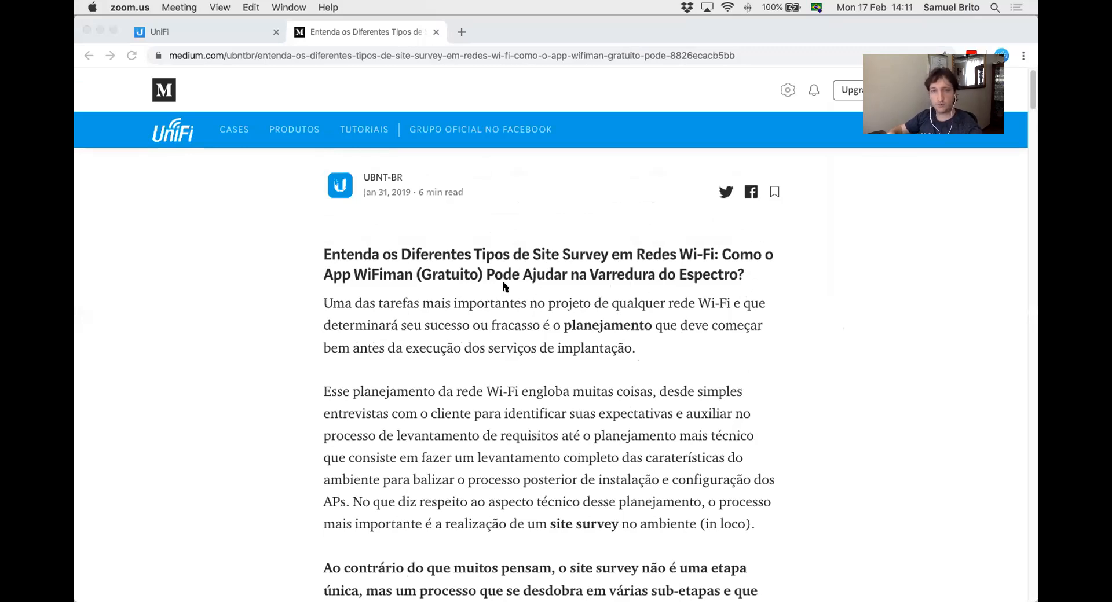
# Read the article's introduction to site survey planning and highlight its list of the three survey types
pyautogui.scroll(-5, 474, 304)
pyautogui.scroll(-3, 436, 306)
pyautogui.scroll(-2, 404, 331)
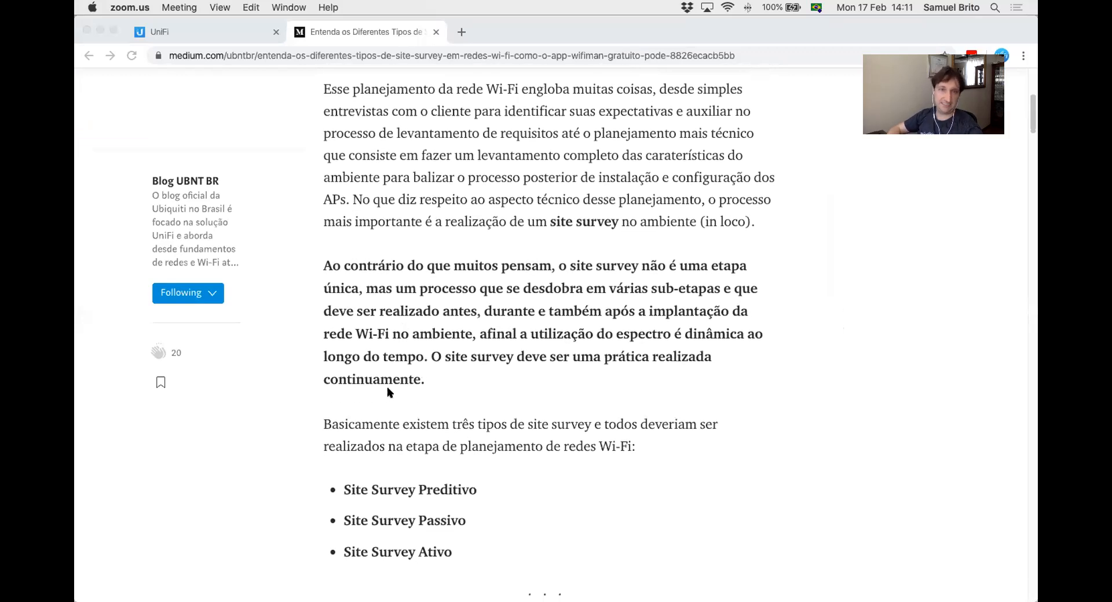
pyautogui.click(455, 555)
pyautogui.moveTo(345, 488); pyautogui.dragTo(490, 556)
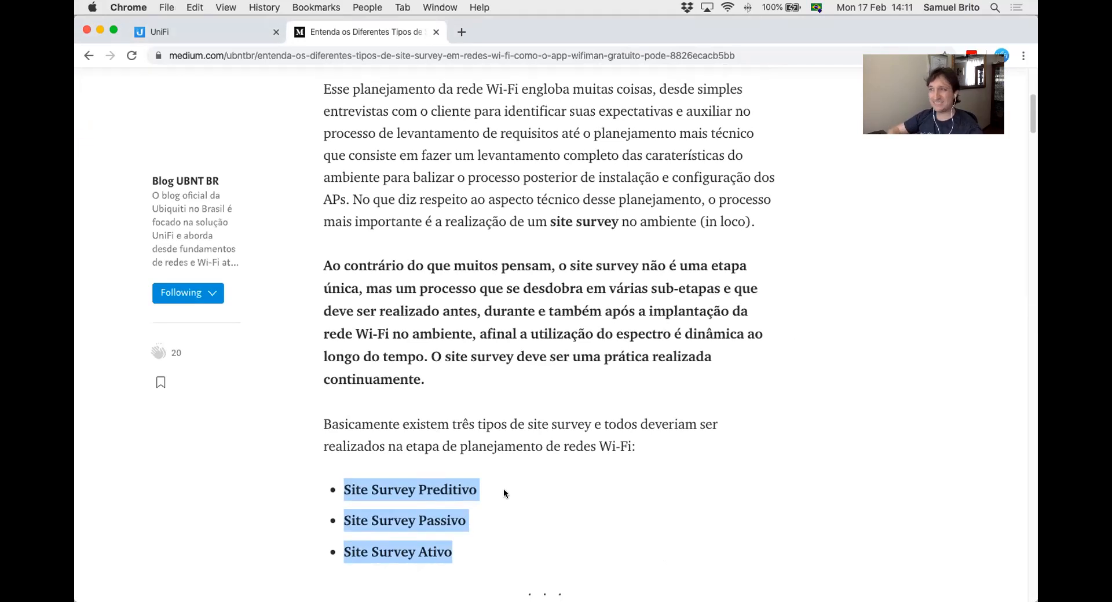
pyautogui.click(499, 533)
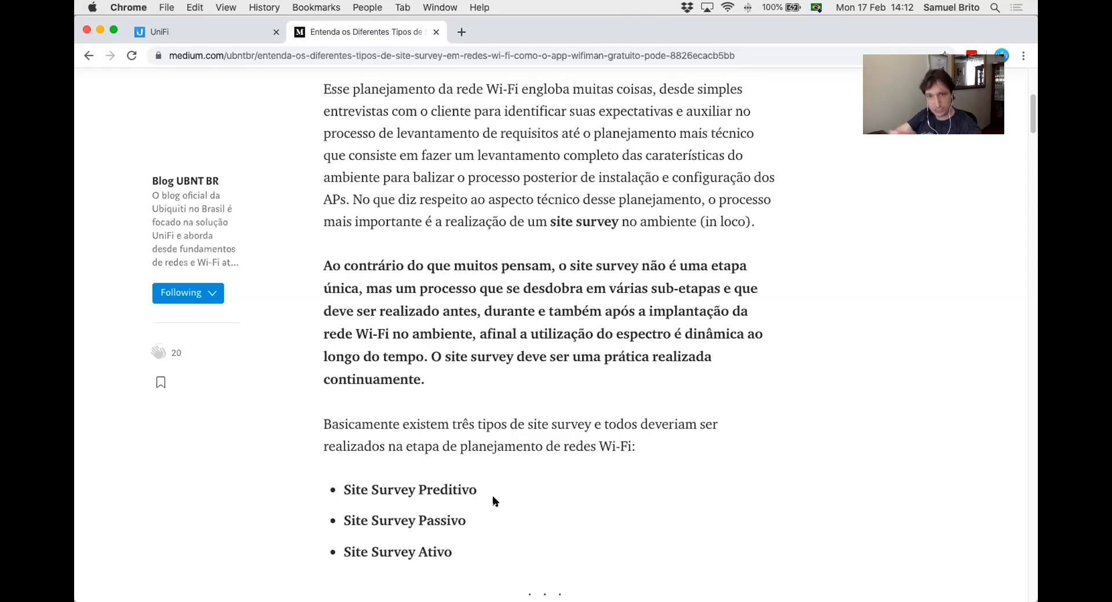
pyautogui.scroll(5, 618, 496)
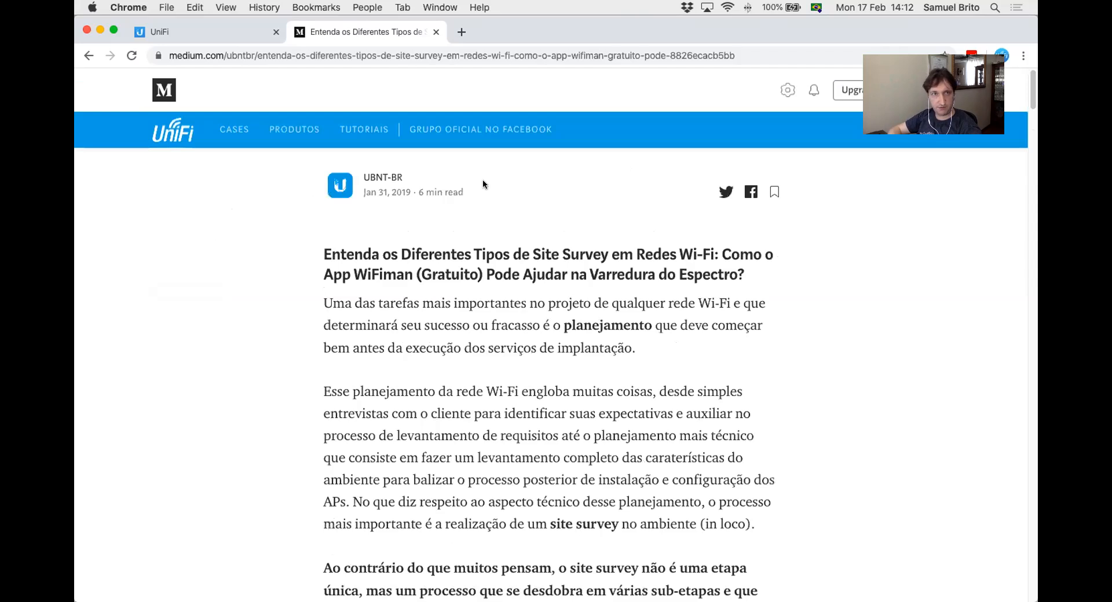
# Switch to the UniFi Network floorplan and review access point AP-A's RF environment, connected clients and overview details
pyautogui.click(226, 33)
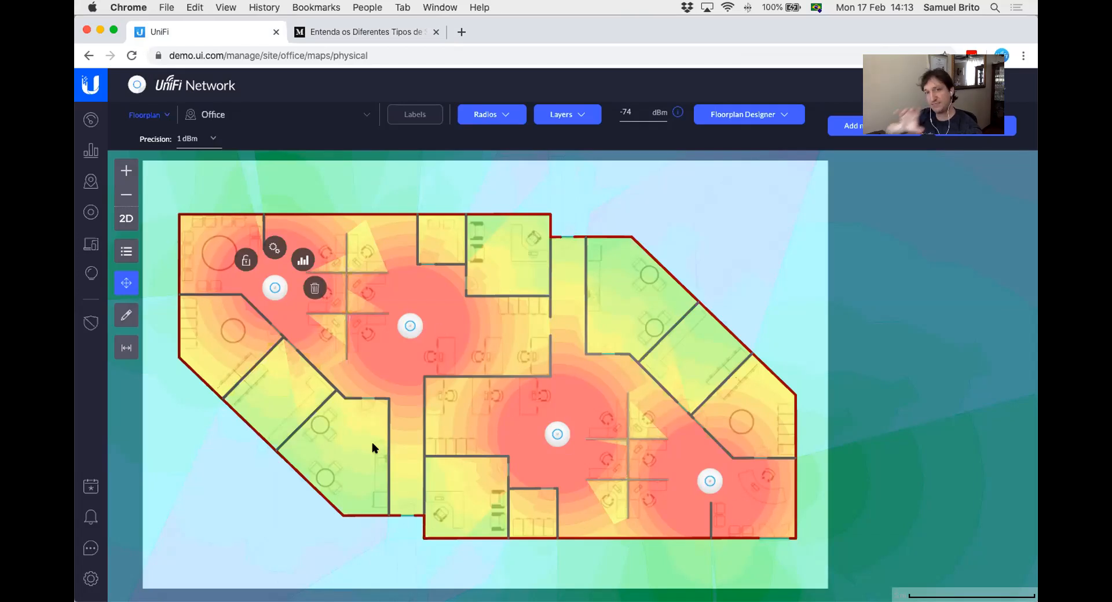
pyautogui.click(409, 328)
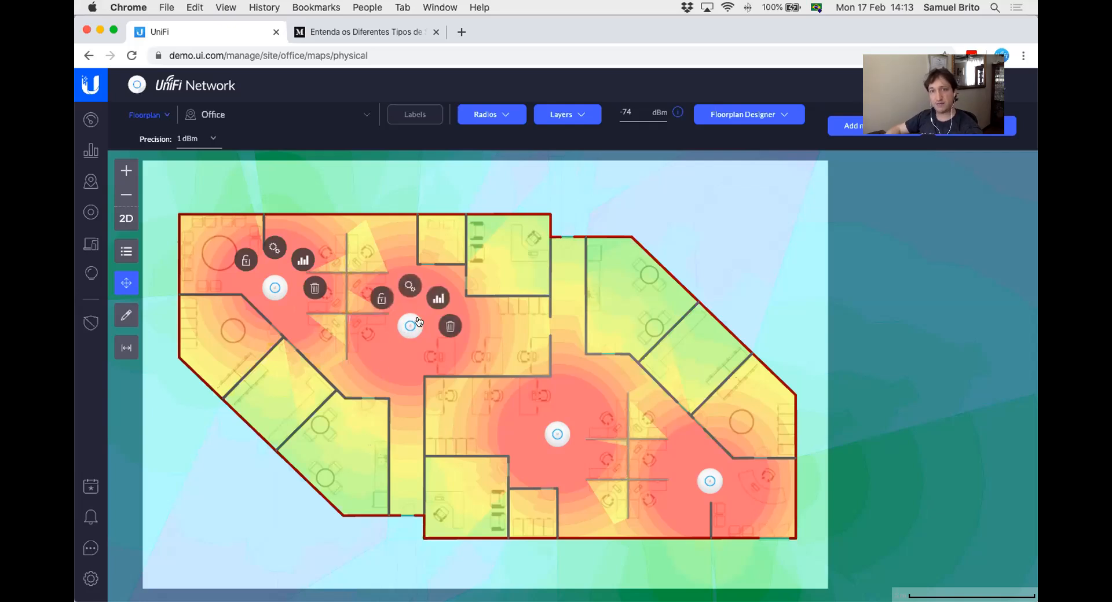
pyautogui.click(432, 297)
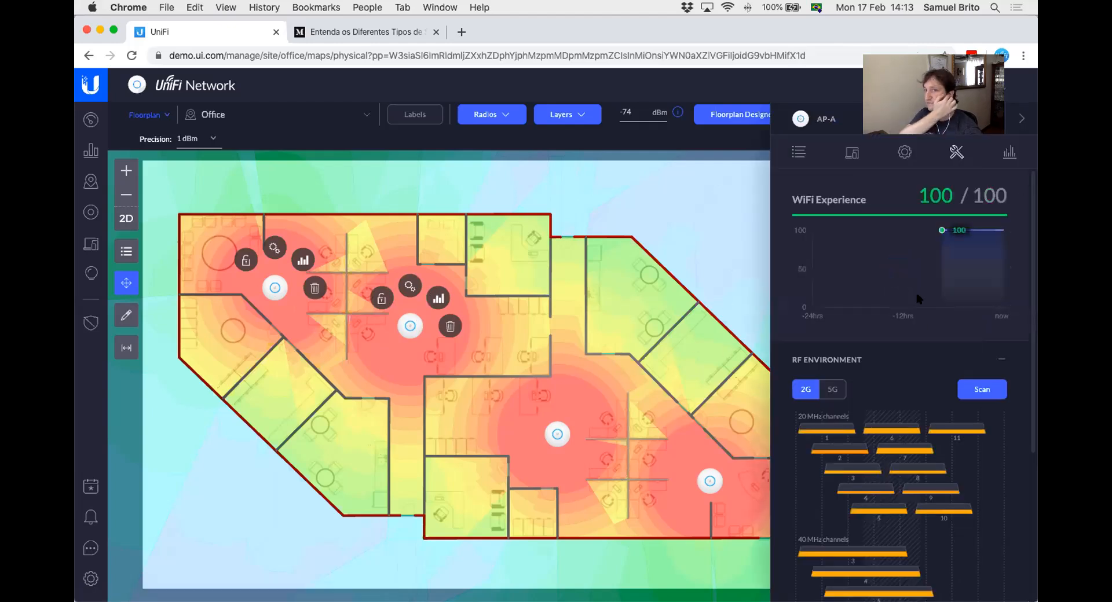
pyautogui.scroll(-2, 867, 406)
pyautogui.moveTo(871, 427)
pyautogui.scroll(2, 868, 256)
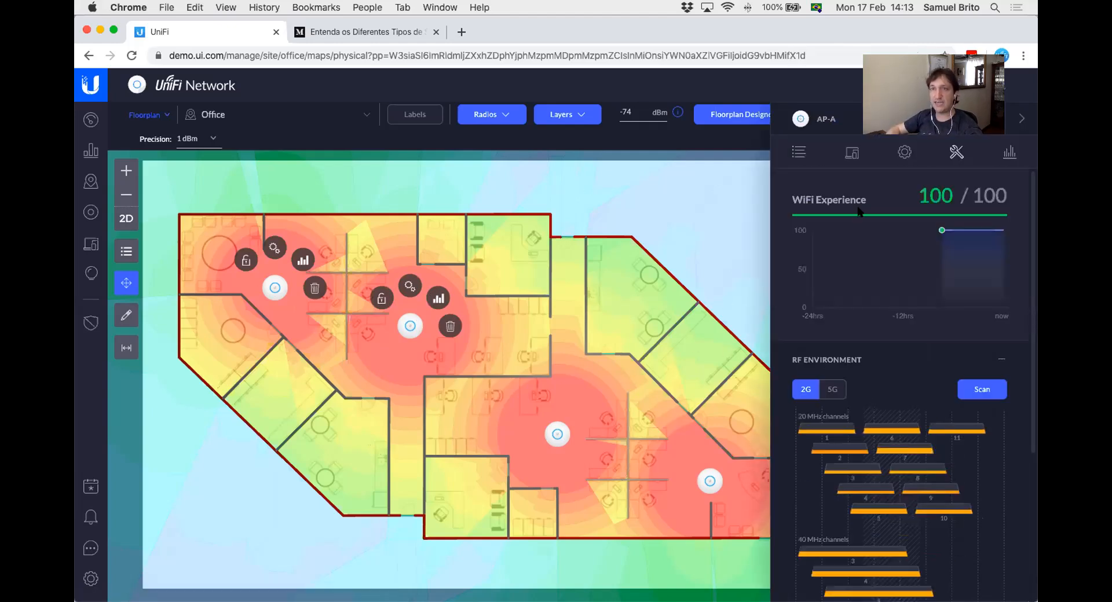
pyautogui.click(852, 154)
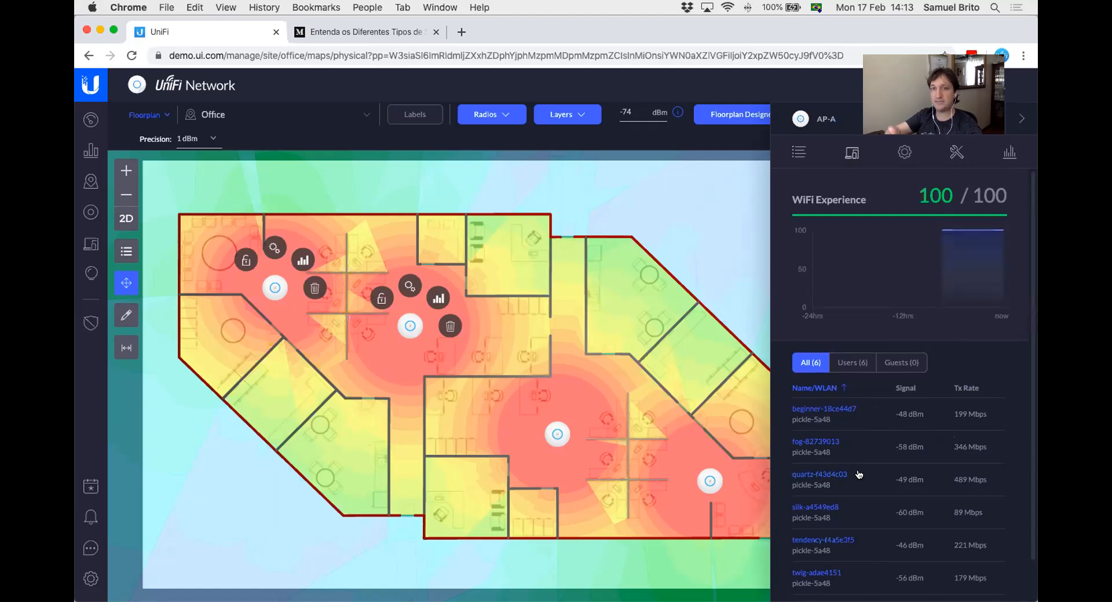
pyautogui.click(799, 154)
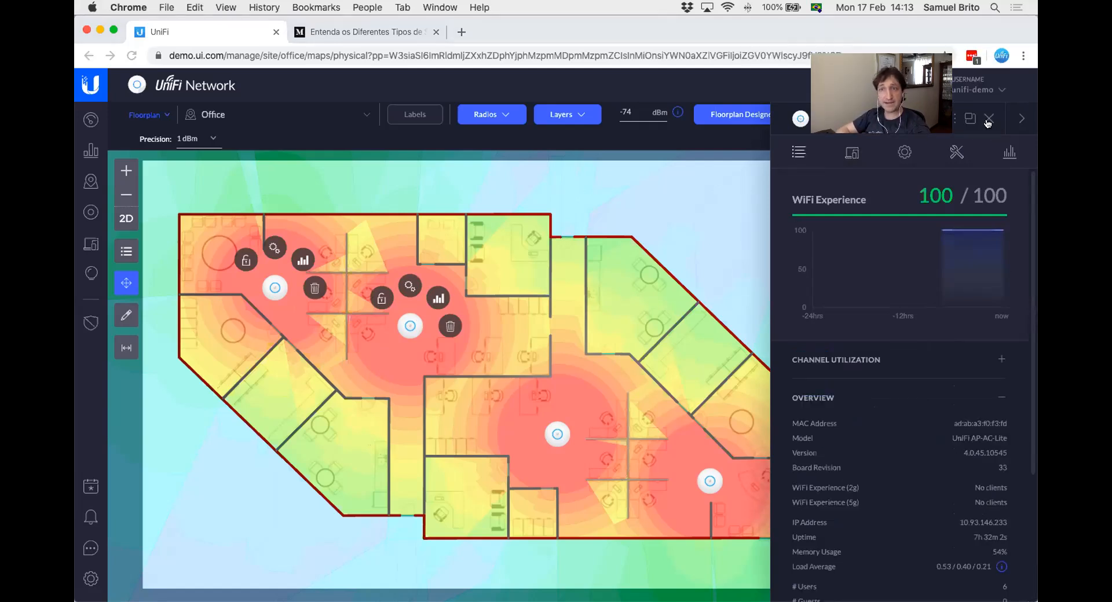
pyautogui.click(1022, 119)
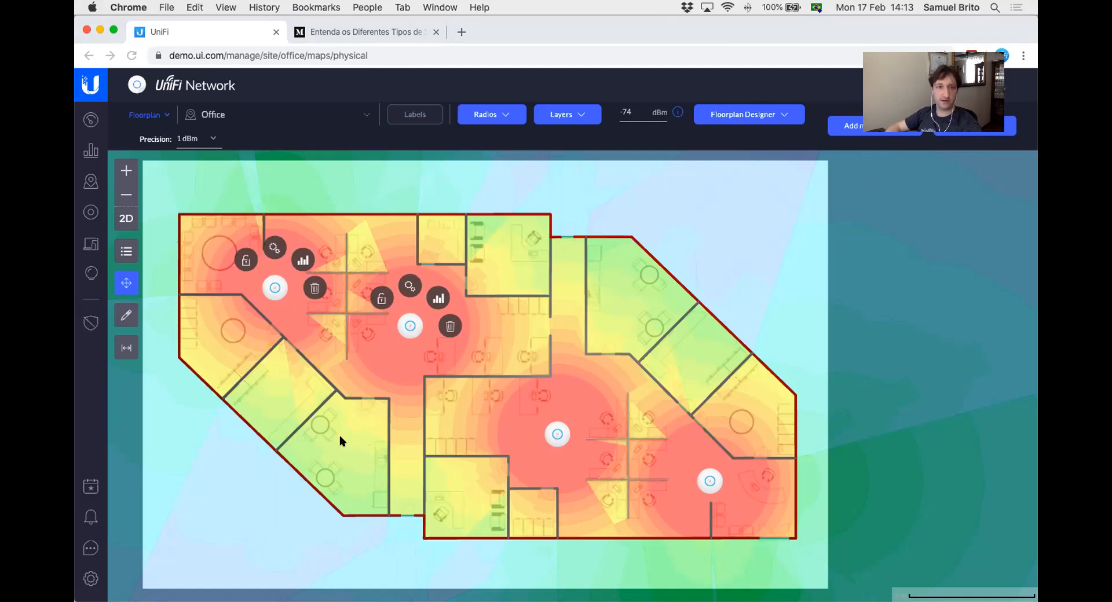
# Look through the adopted and virtual devices available for placement on the Office floorplan
pyautogui.click(127, 251)
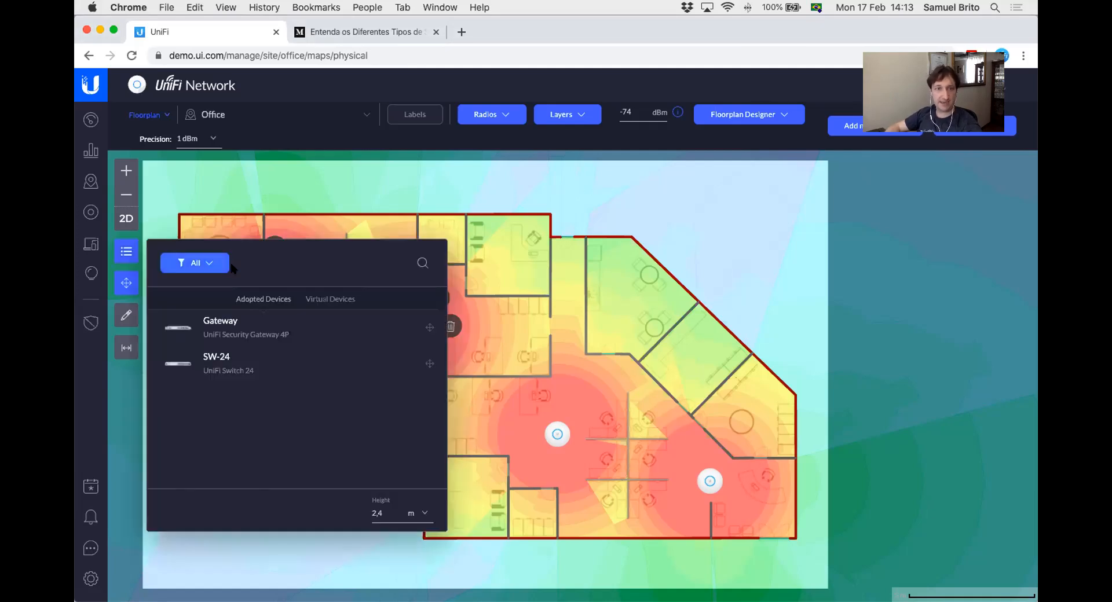
pyautogui.click(322, 299)
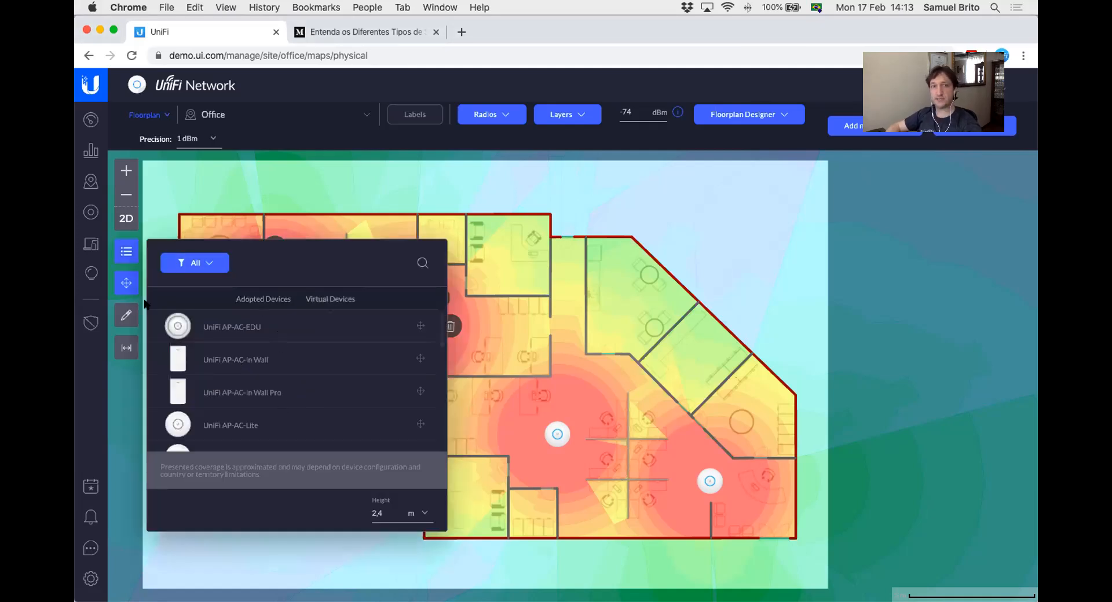
pyautogui.click(125, 251)
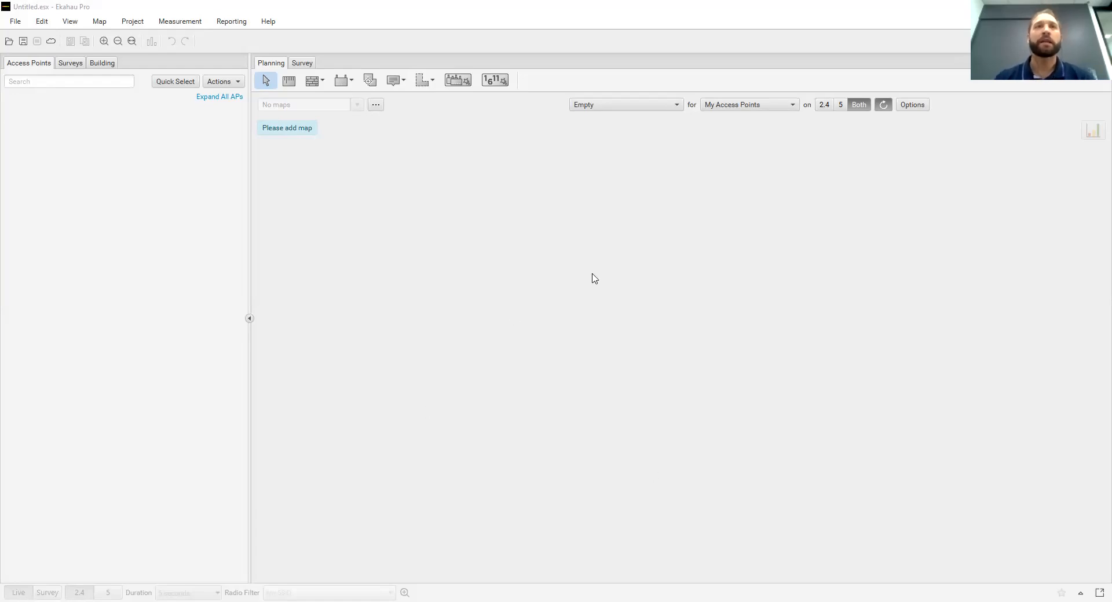
# In Ekahau Pro, add CAD Import 1.dwg from the Exercicio 4 - CAD folder as a map
pyautogui.click(376, 106)
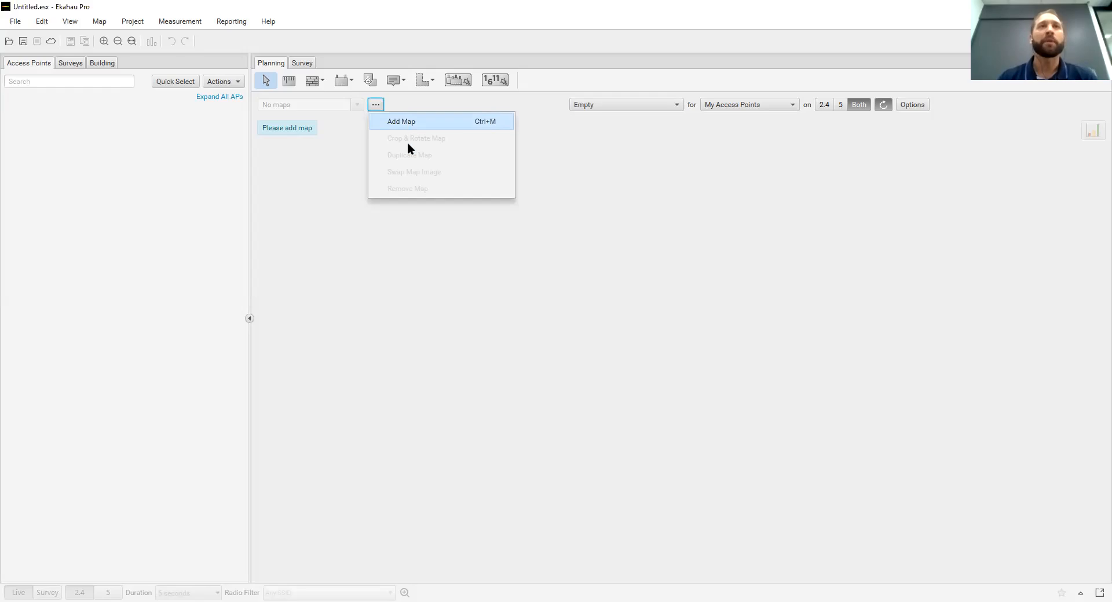
pyautogui.click(408, 124)
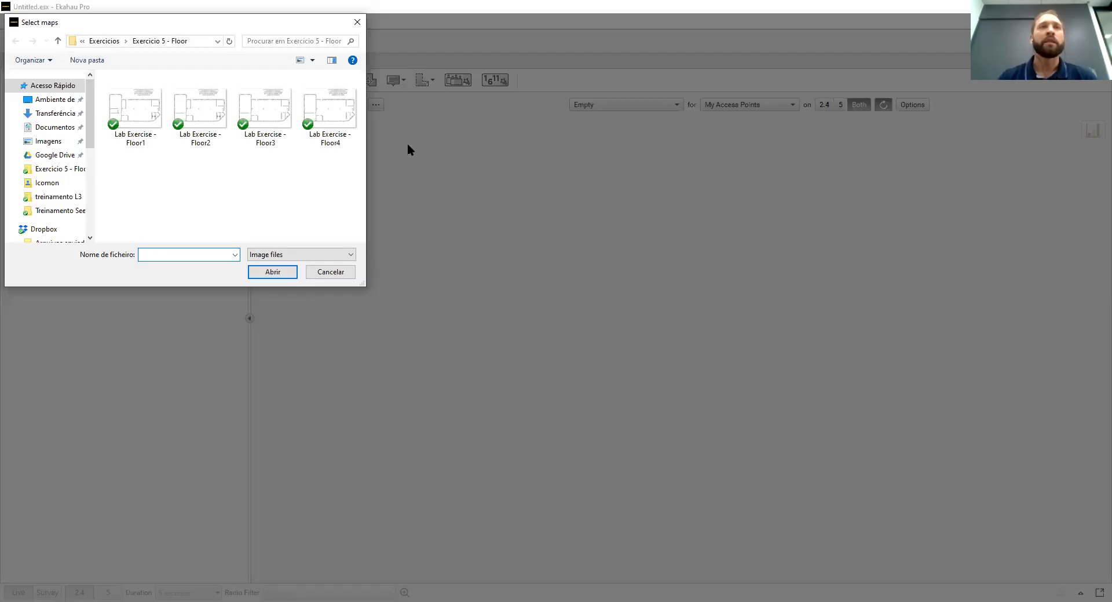
pyautogui.click(105, 42)
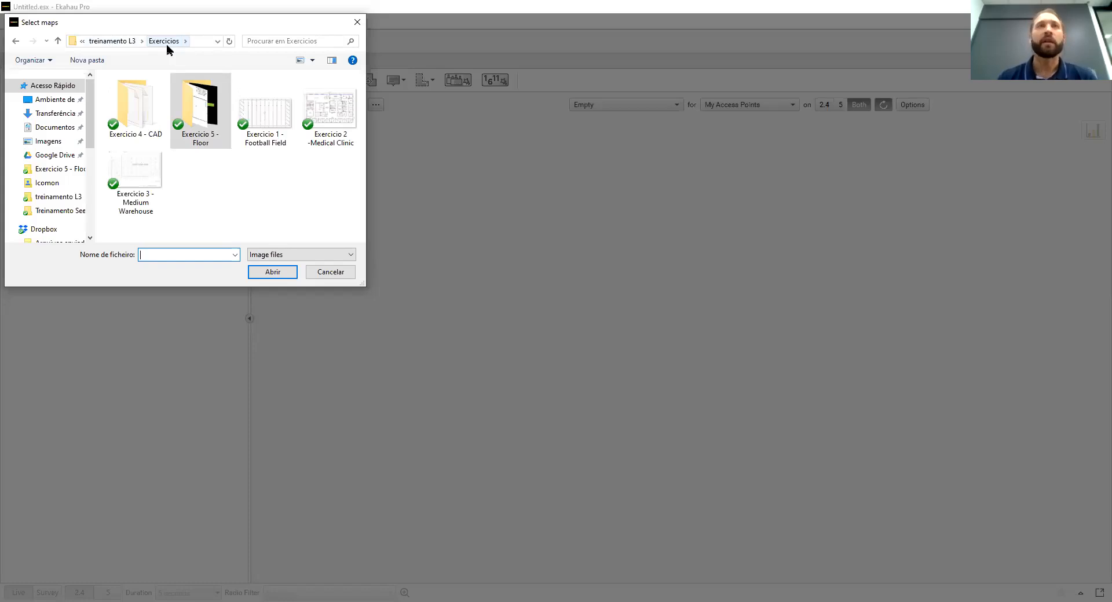
pyautogui.doubleClick(145, 121)
pyautogui.click(199, 96)
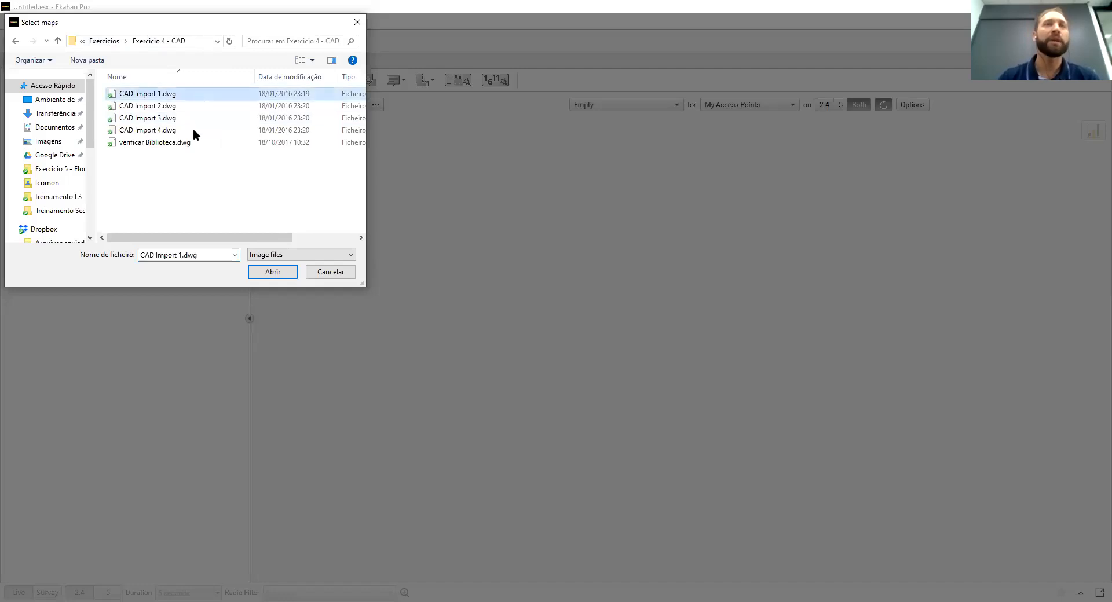
pyautogui.click(280, 277)
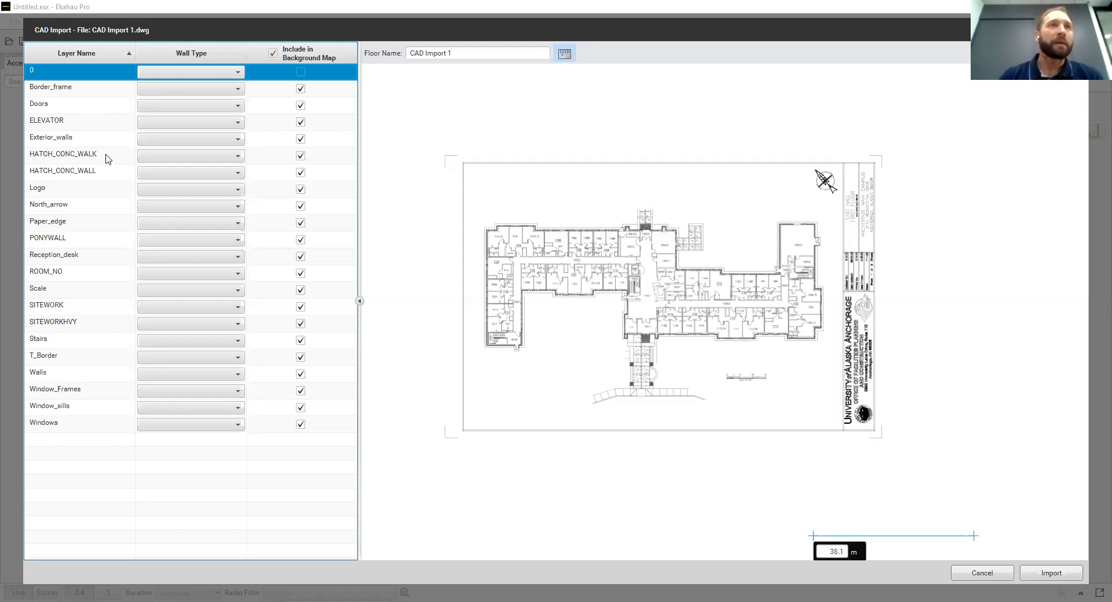
# Assign the wall type Wall, Dry (3.0dB) to the Walls layer of the CAD import
pyautogui.click(184, 376)
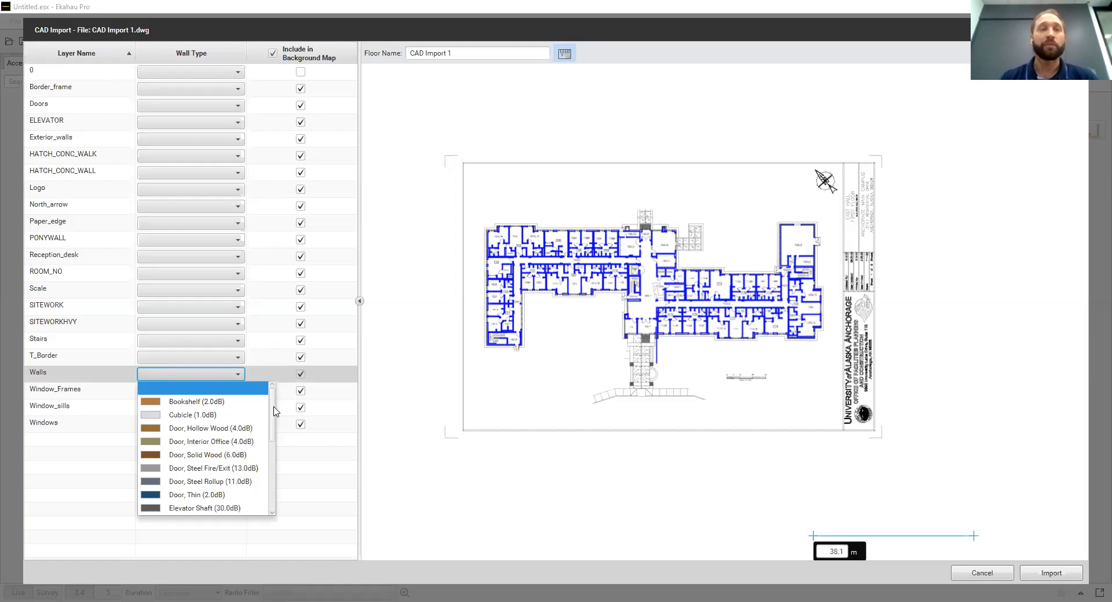
pyautogui.moveTo(274, 412); pyautogui.dragTo(284, 495)
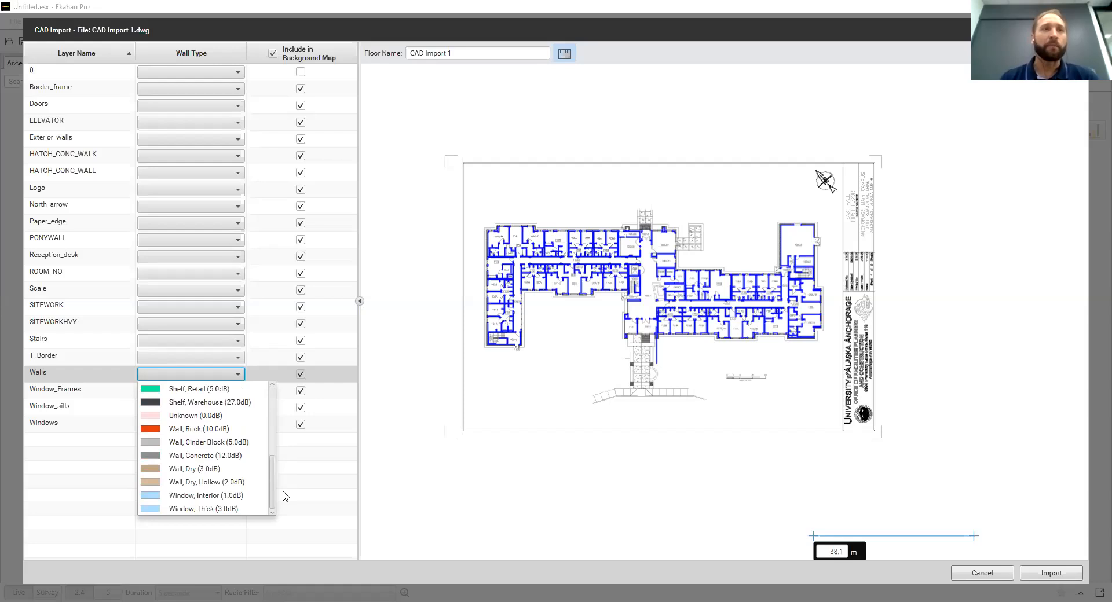
pyautogui.click(203, 470)
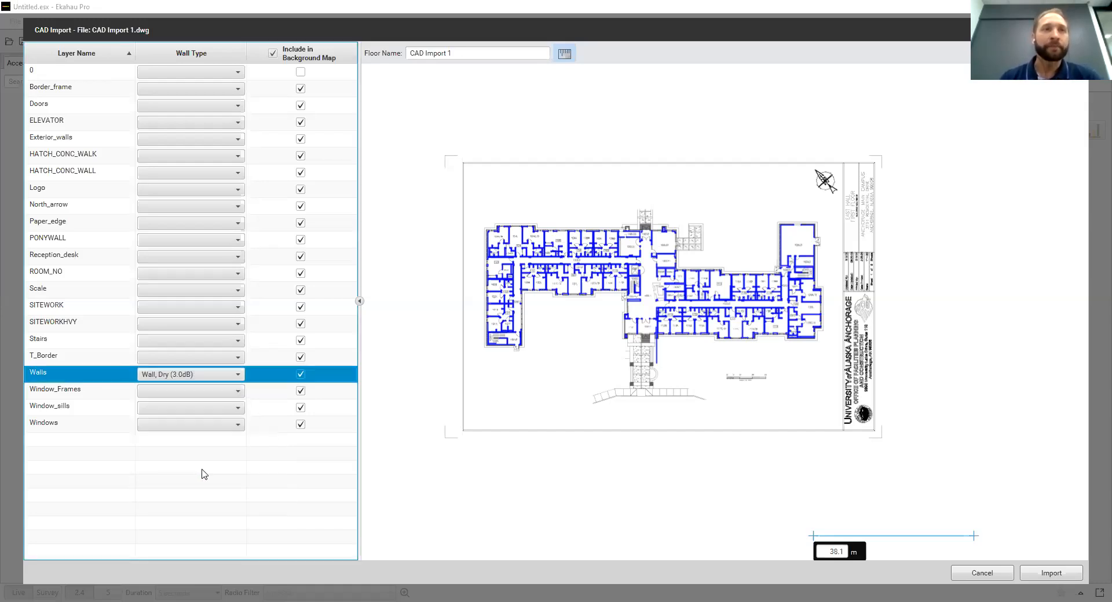
# Highlight the Window_Frames layer in the plan preview and assign Window, Interior (1.0dB) to the Windows layer
pyautogui.click(277, 391)
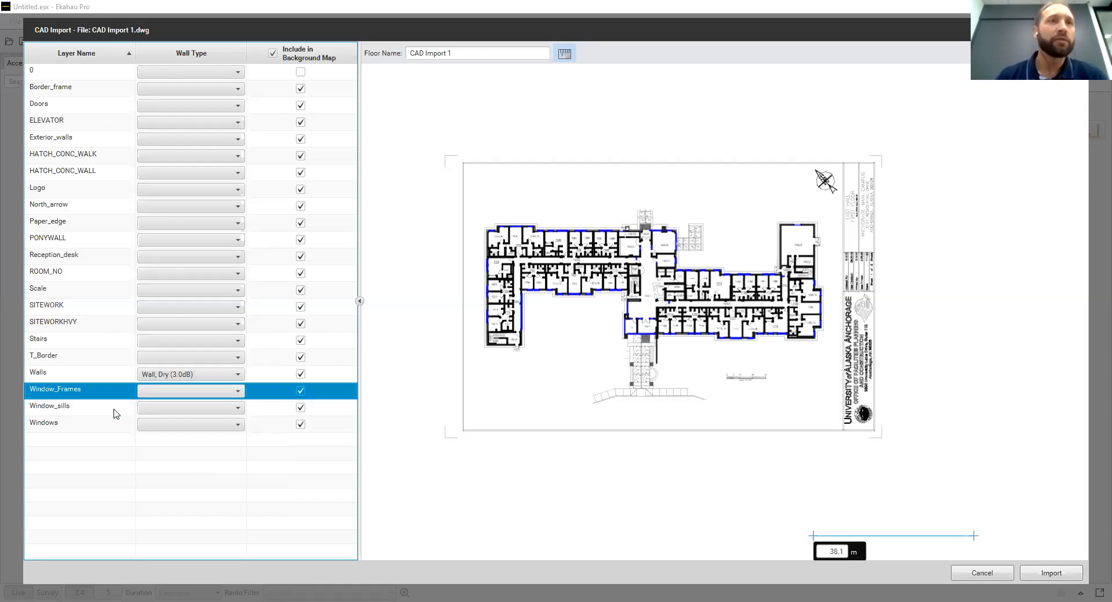
pyautogui.click(107, 428)
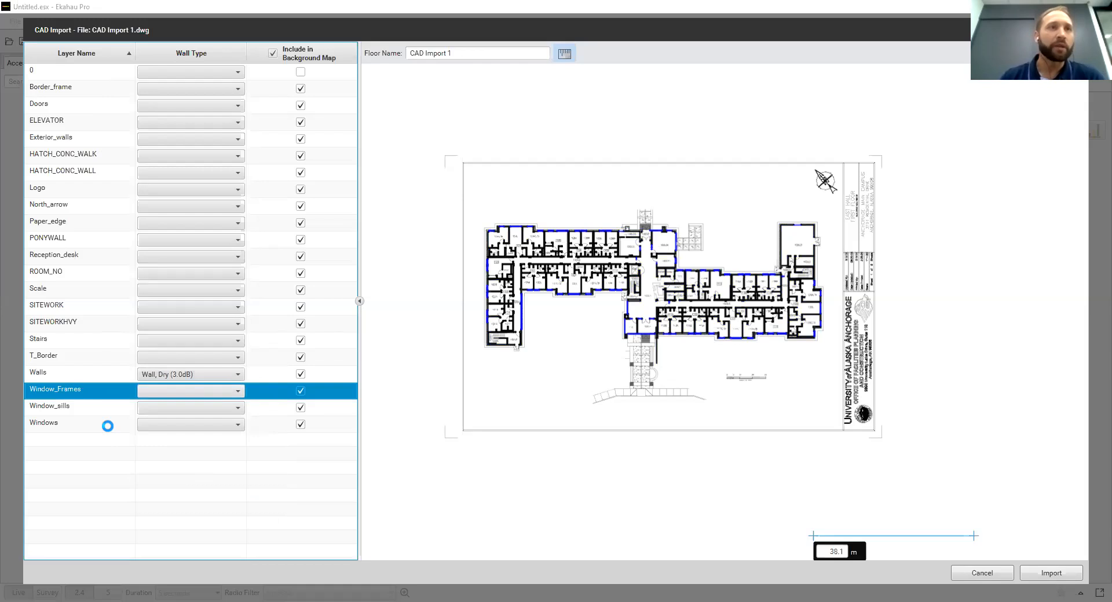
pyautogui.click(207, 429)
pyautogui.scroll(-5, 256, 478)
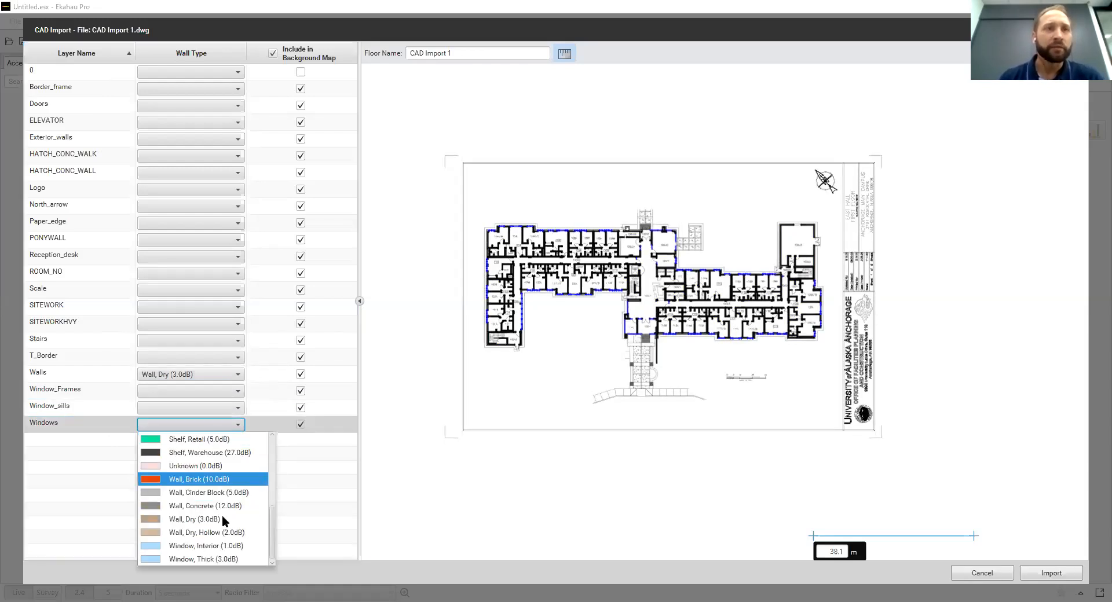
pyautogui.click(249, 546)
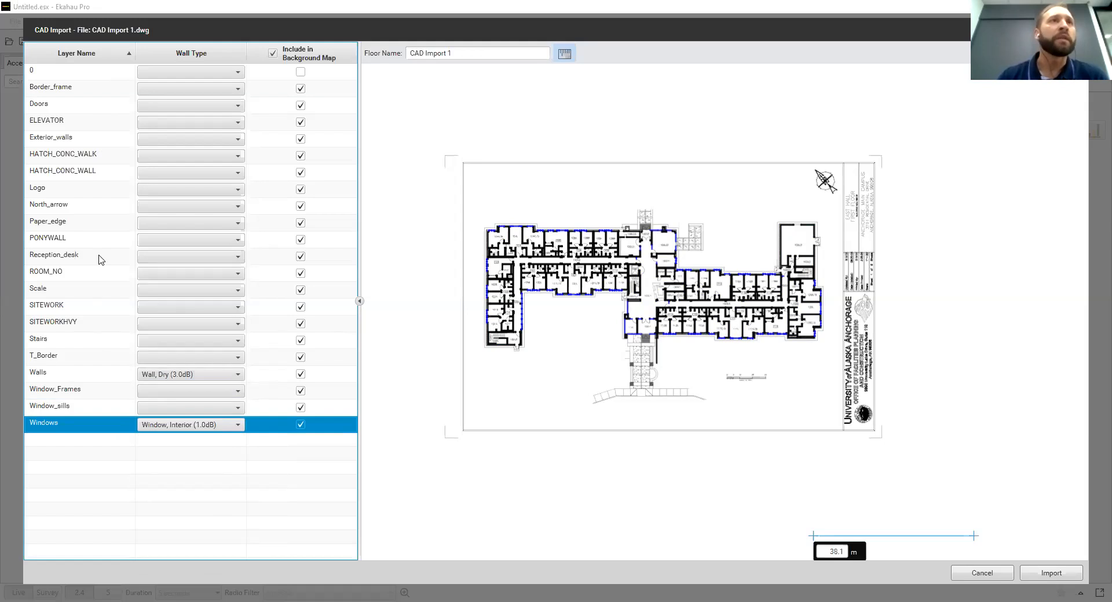
# Assign the wall type Elevator Shaft (30.0dB) to the ELEVATOR layer
pyautogui.click(113, 128)
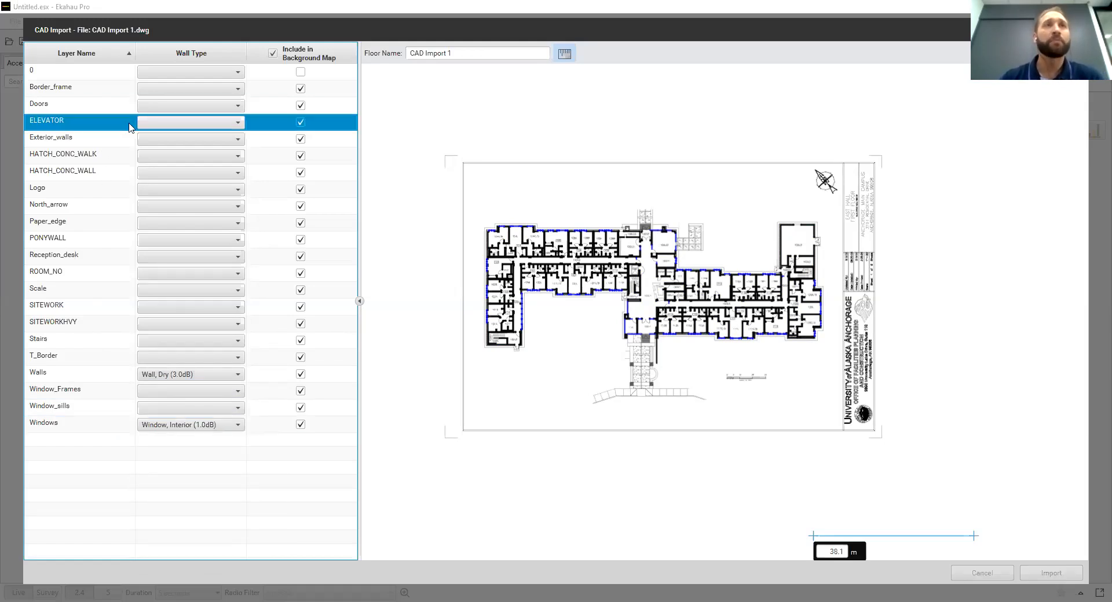
pyautogui.click(237, 124)
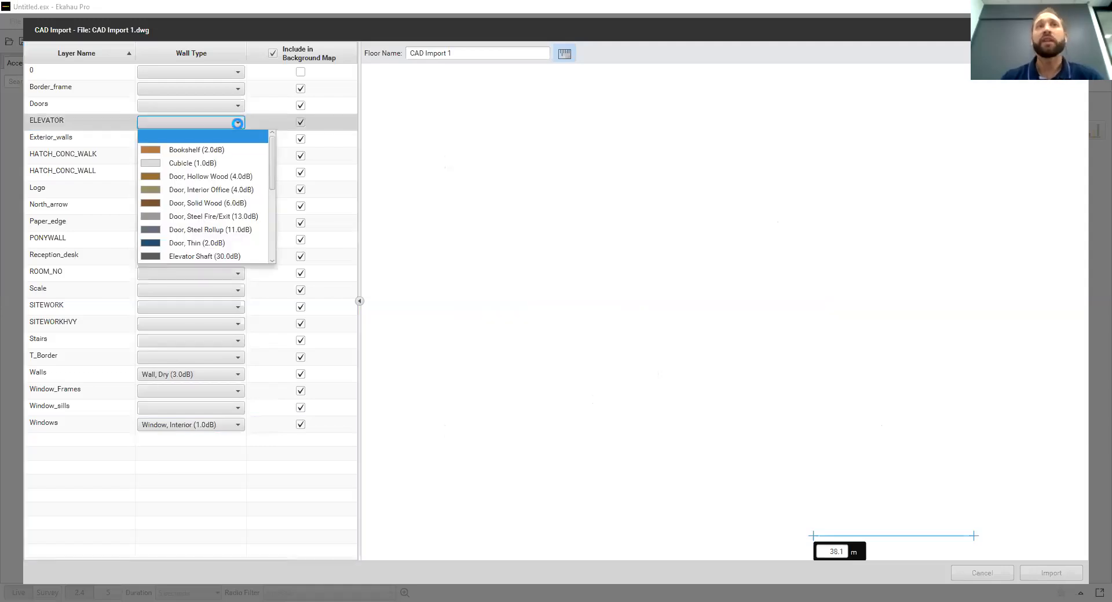
pyautogui.scroll(-1, 253, 193)
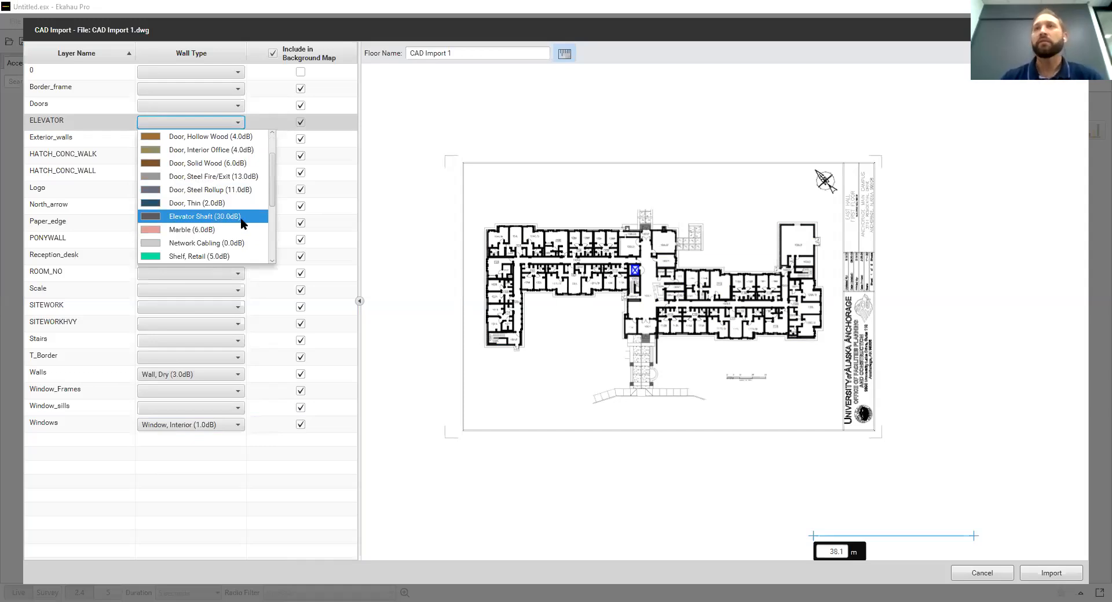
pyautogui.click(242, 217)
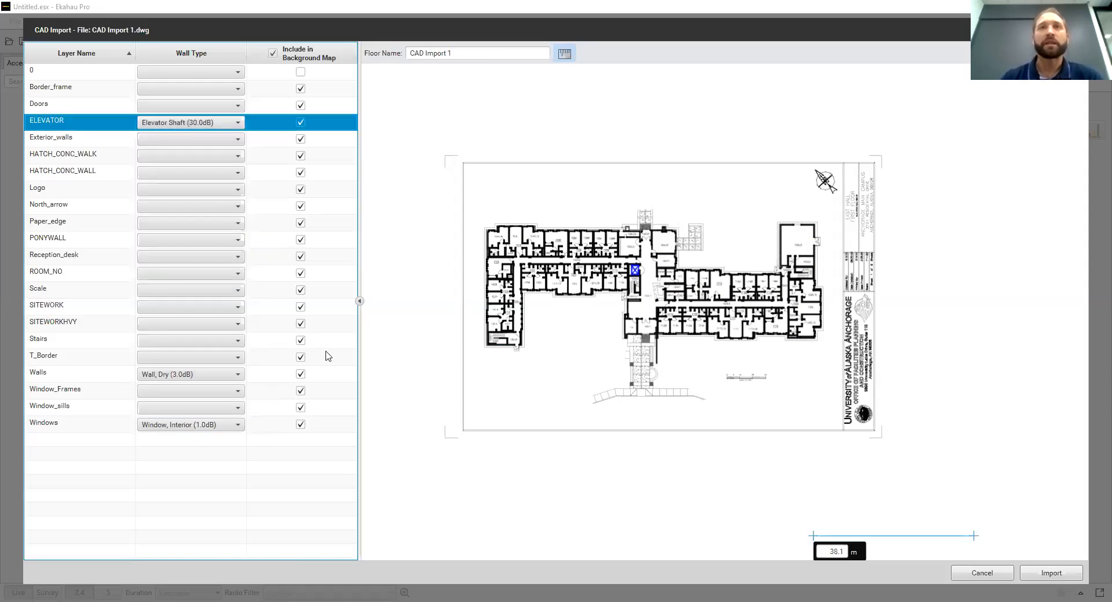
# Assign the wall type Wall, Cinder Block (5.0dB) to the Exterior_walls layer
pyautogui.click(110, 140)
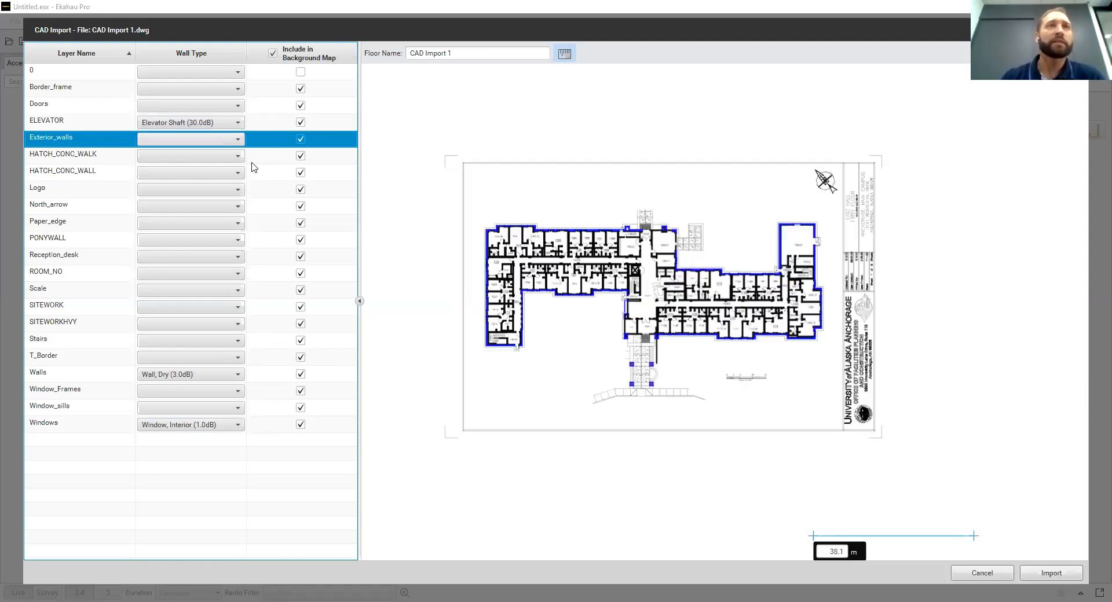
pyautogui.click(237, 140)
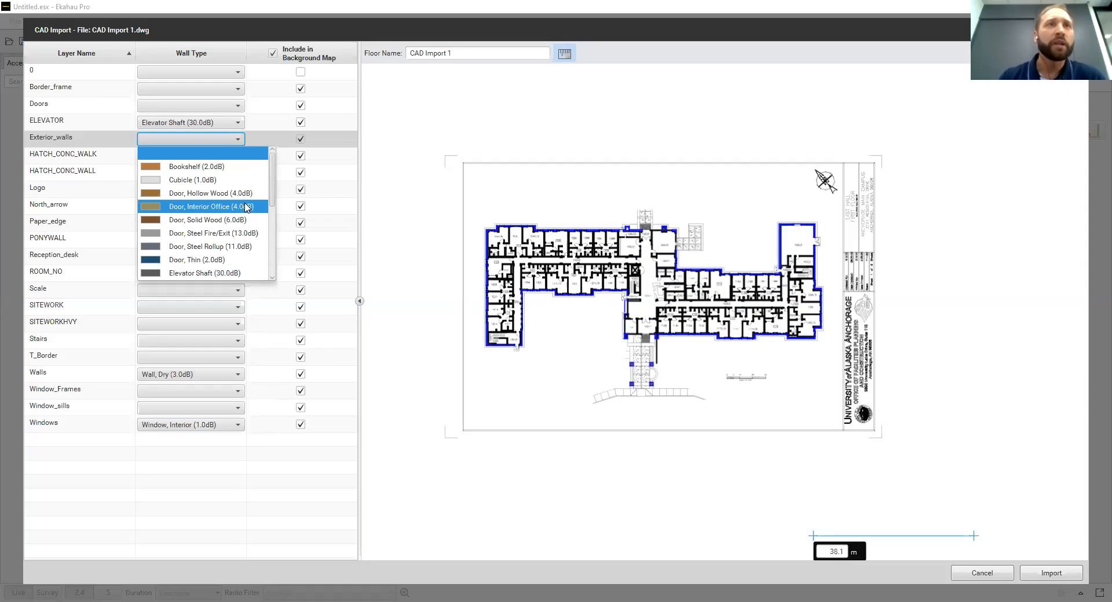
pyautogui.scroll(-5, 247, 208)
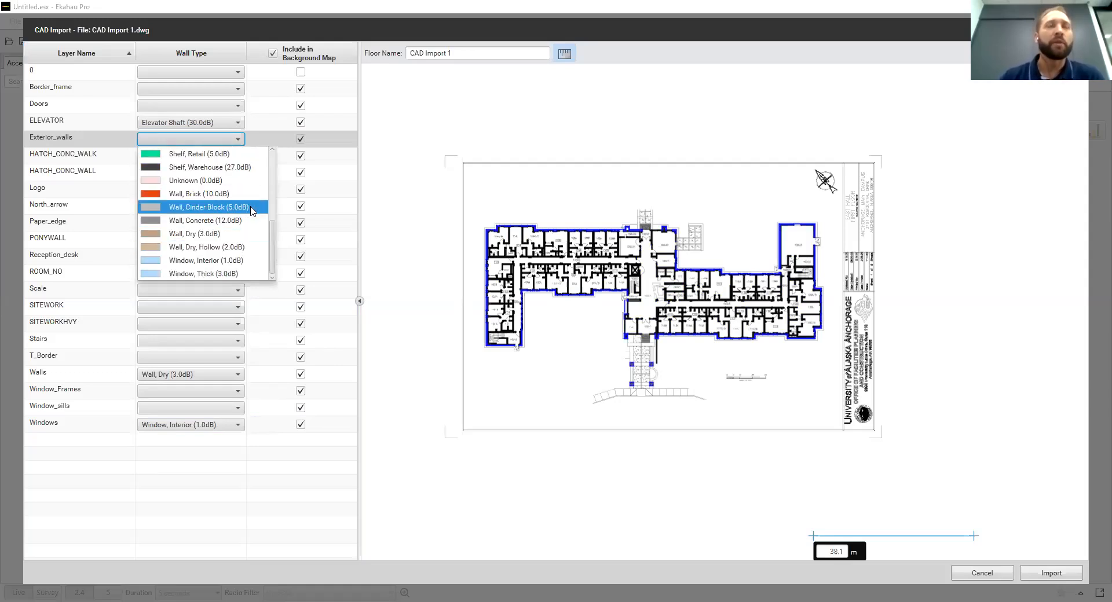
pyautogui.click(252, 210)
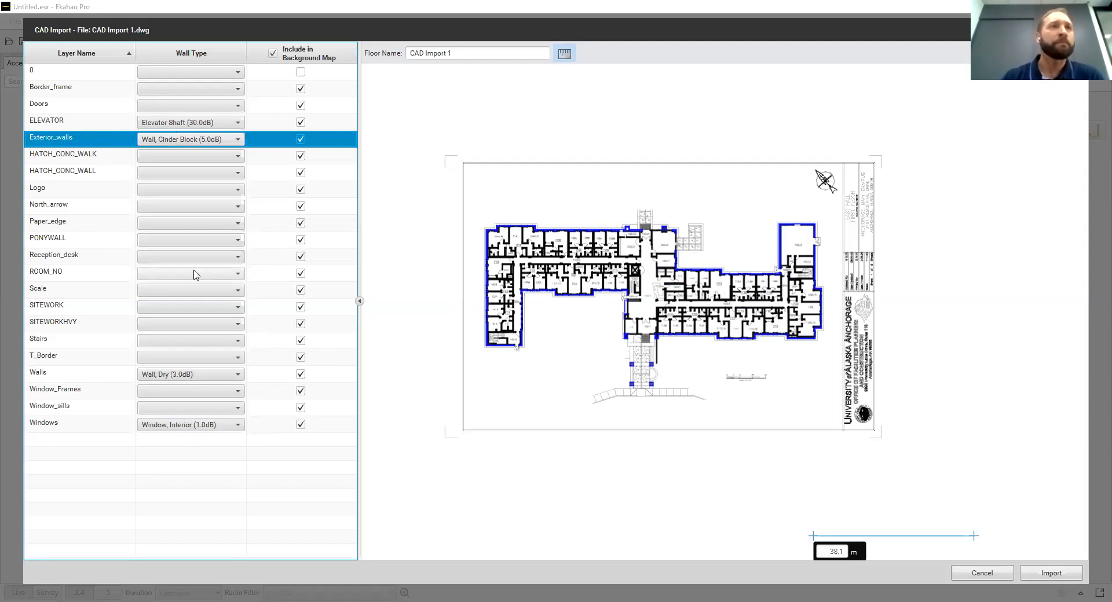
# Assign the wall type Marble (6.0dB) to the Reception_desk layer
pyautogui.click(235, 256)
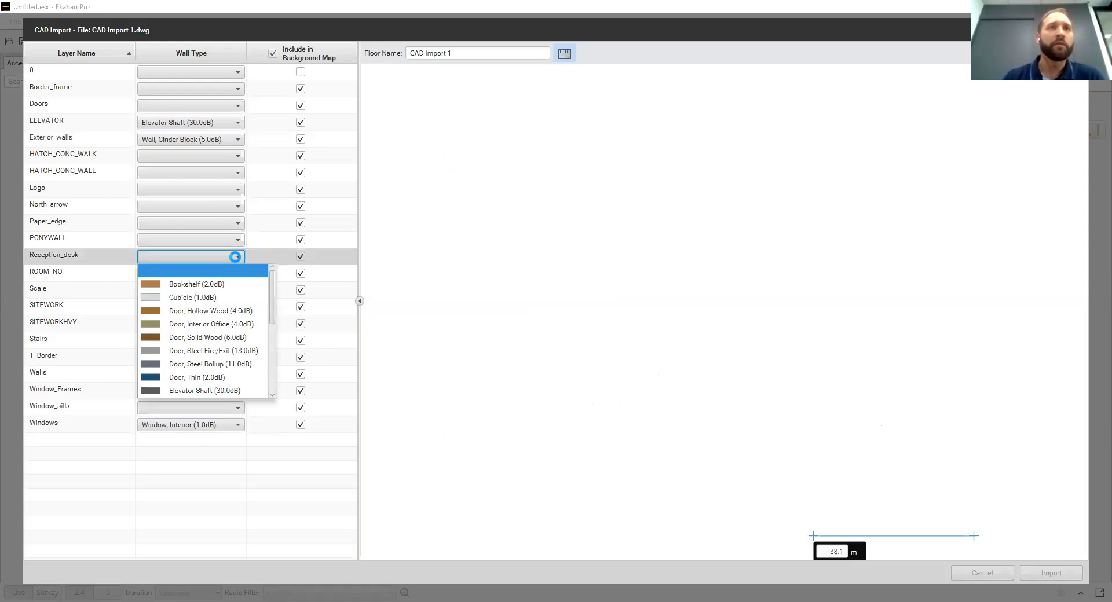
pyautogui.scroll(-7, 238, 302)
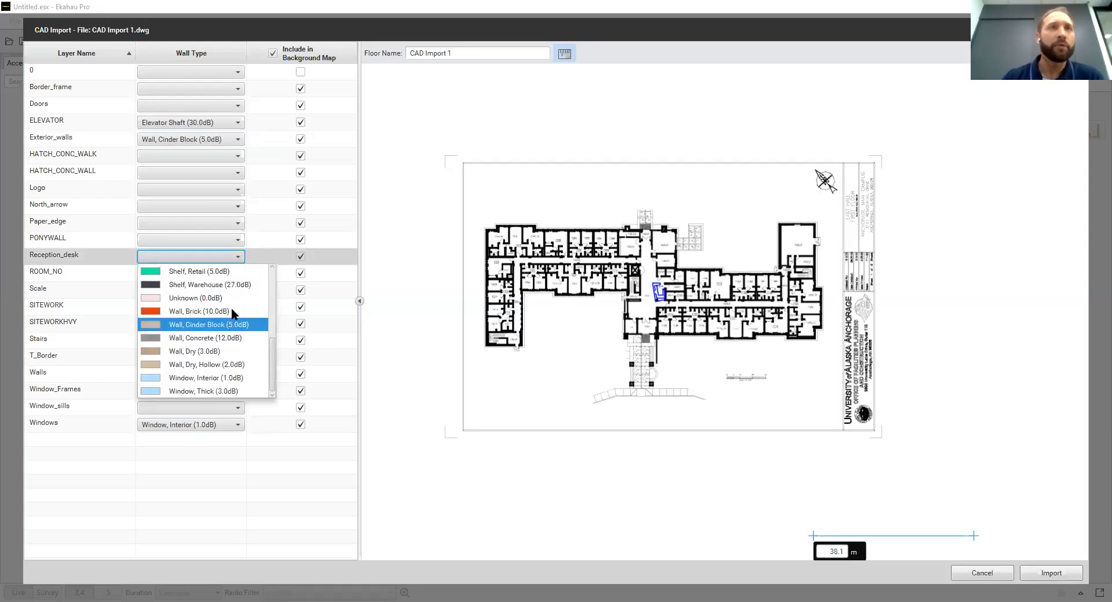
pyautogui.scroll(3, 238, 311)
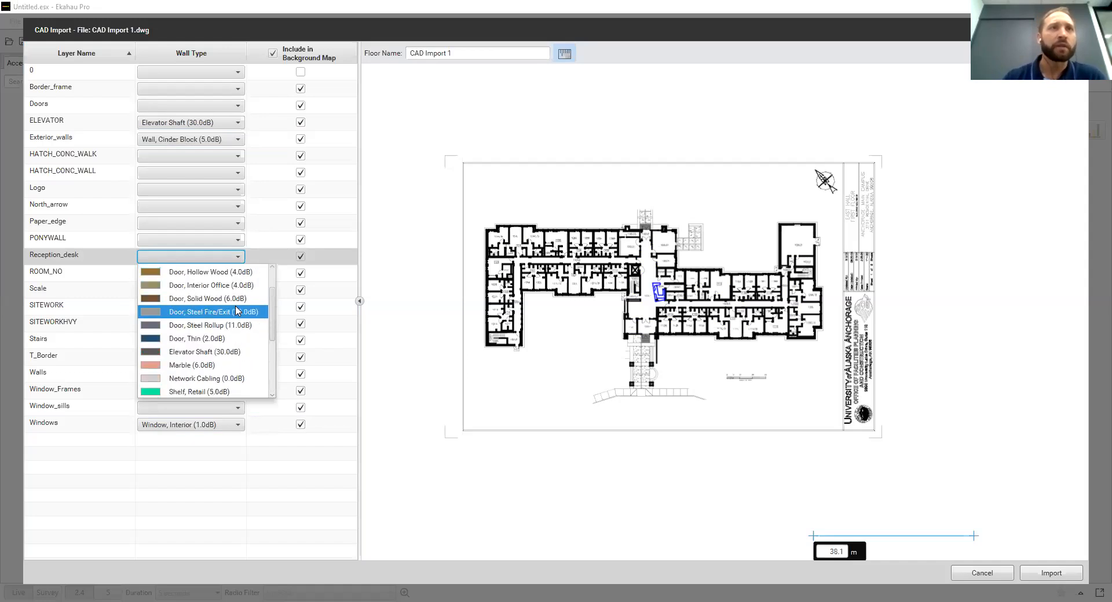
pyautogui.click(232, 364)
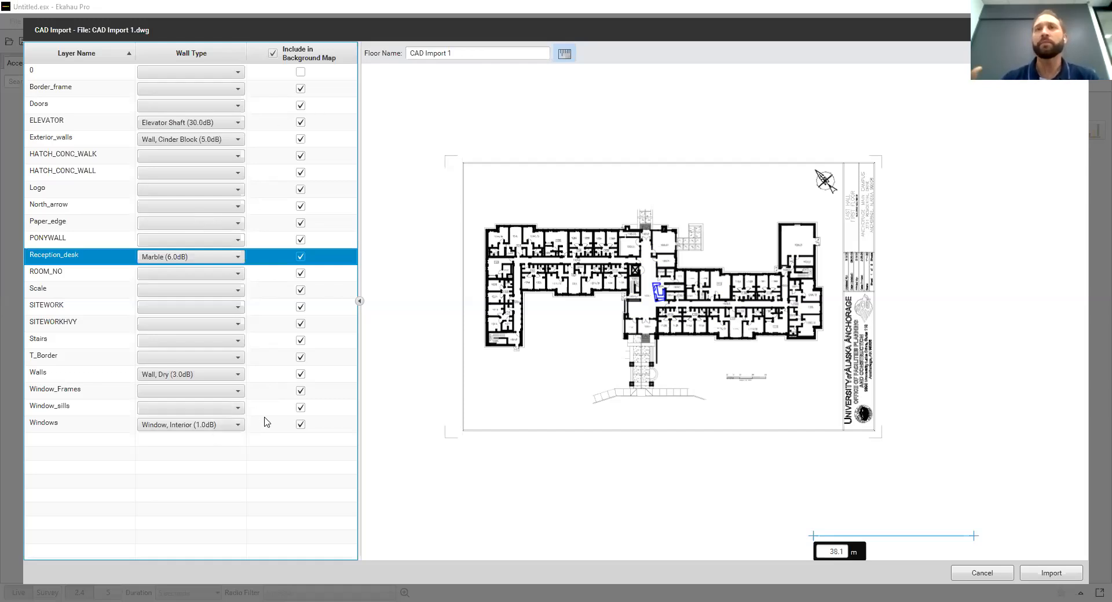
# Exclude the Border_frame layer from the background map and import the CAD floor plan
pyautogui.click(323, 93)
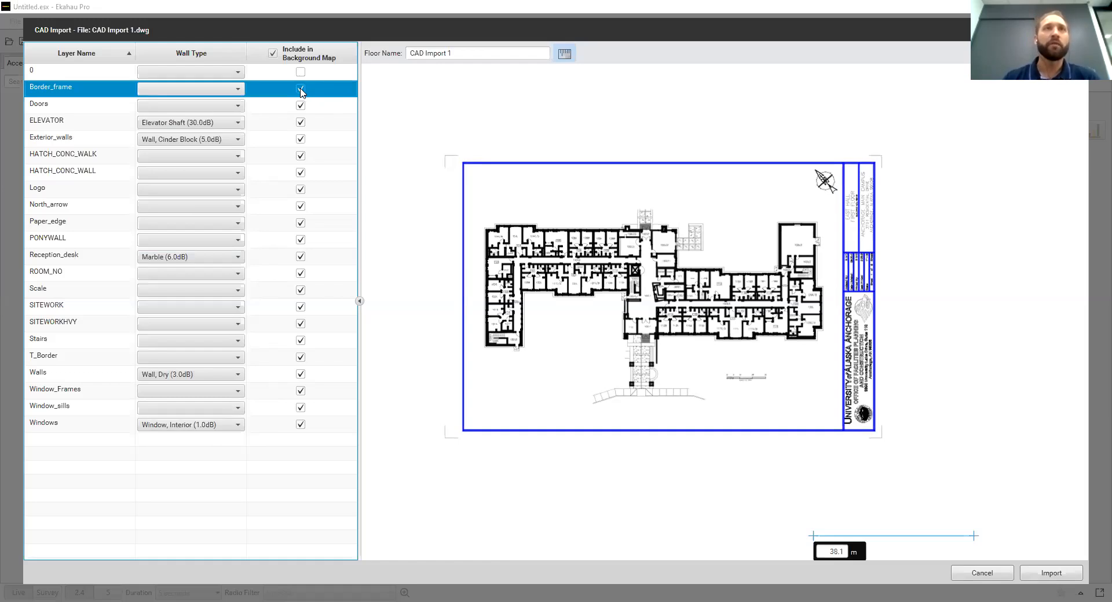
pyautogui.click(301, 89)
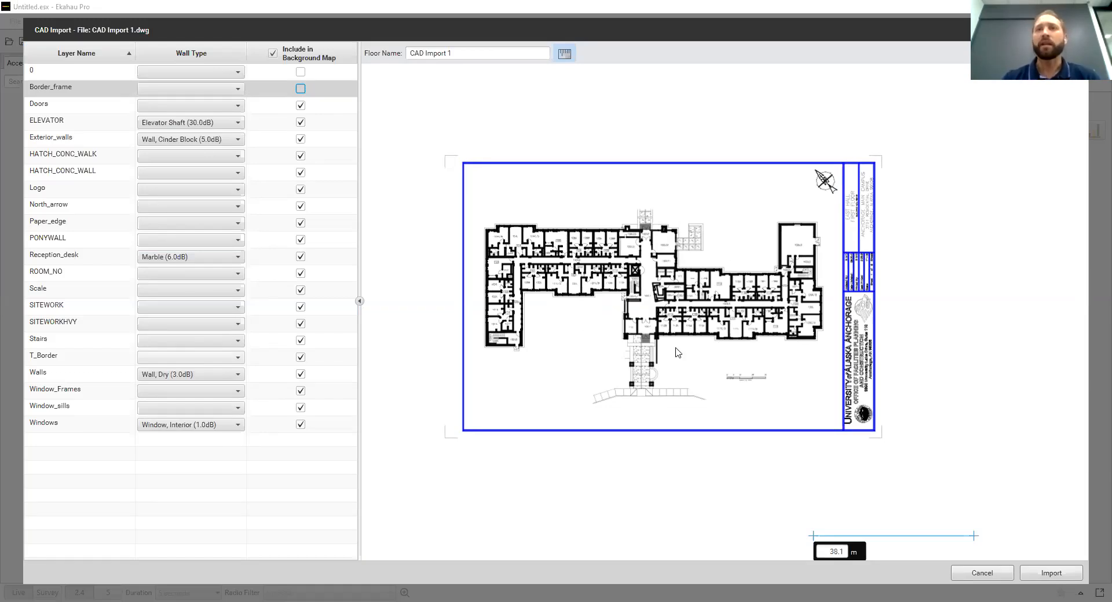
pyautogui.click(1051, 573)
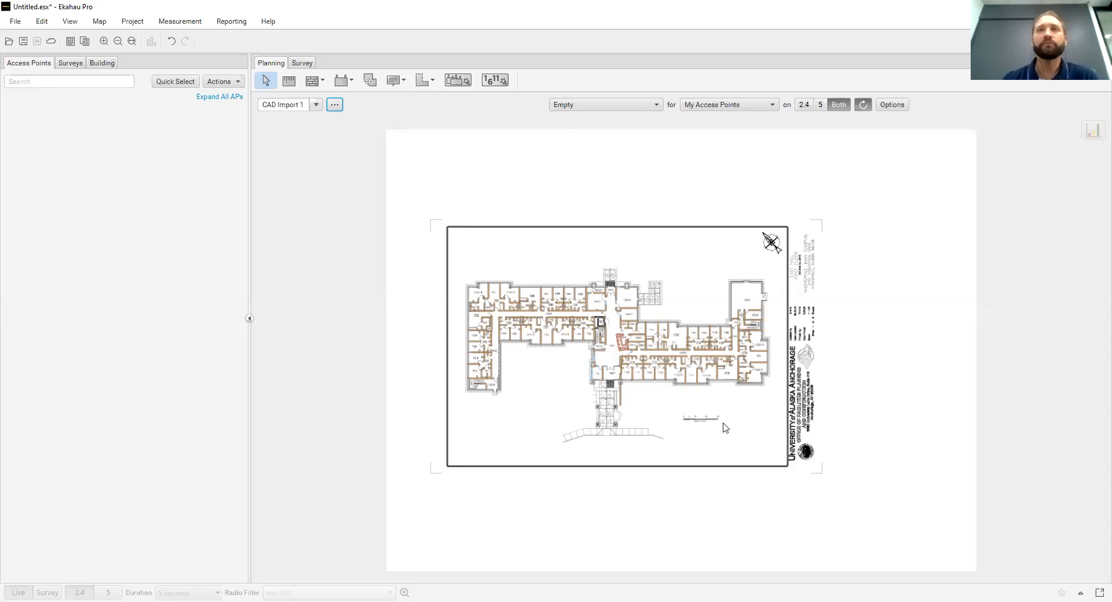
# Examine the imported floor plan up close, checking the walls, elevator shaft, windows and reception desk, then the whole building
pyautogui.scroll(4, 724, 427)
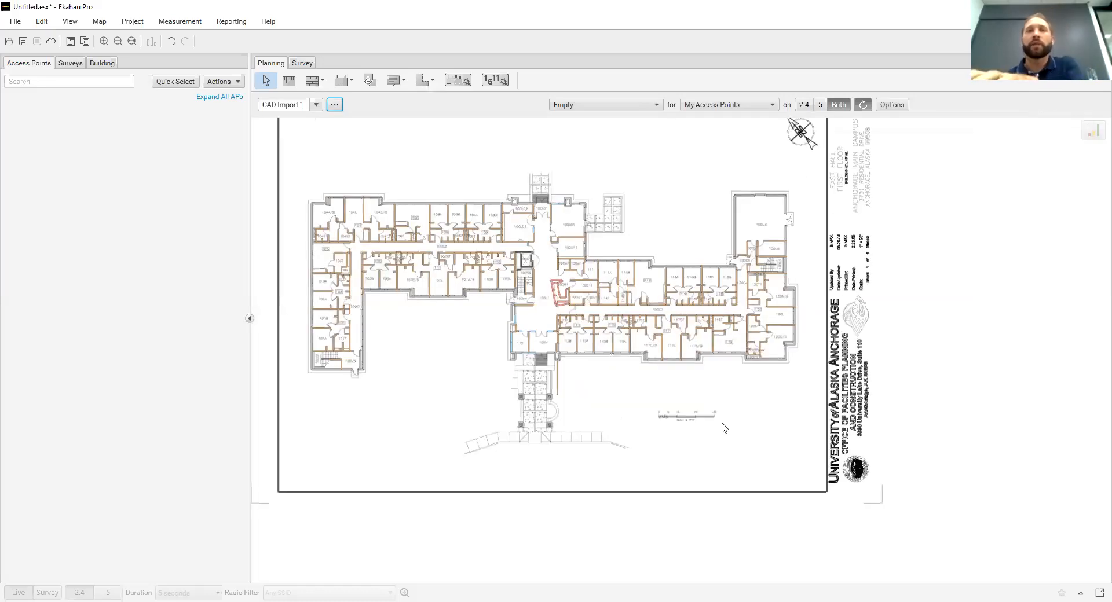
pyautogui.scroll(2, 724, 428)
pyautogui.scroll(2, 724, 427)
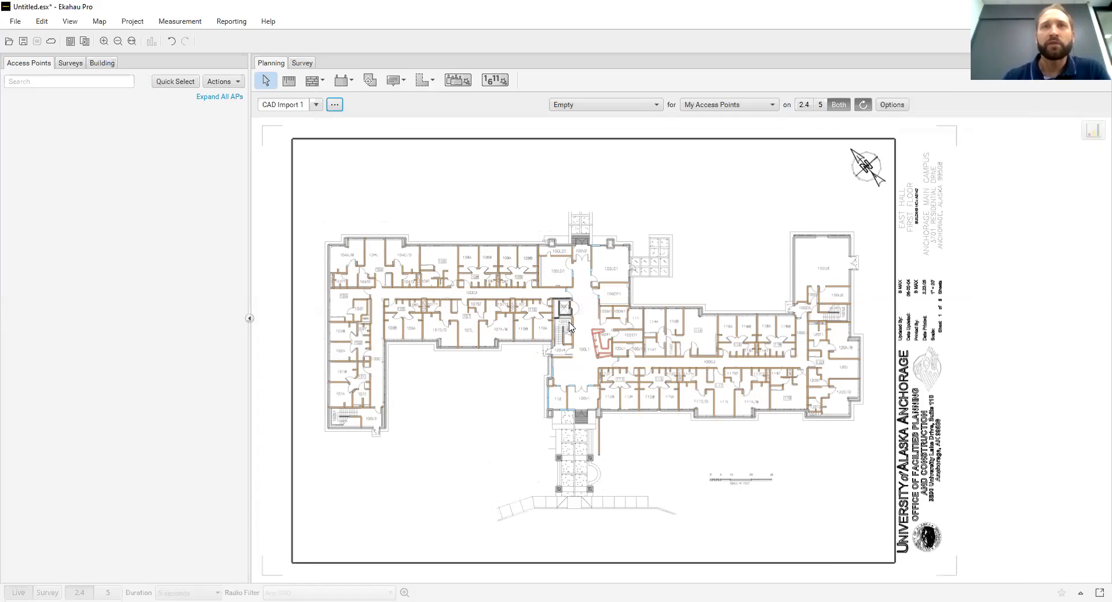
pyautogui.scroll(4, 563, 310)
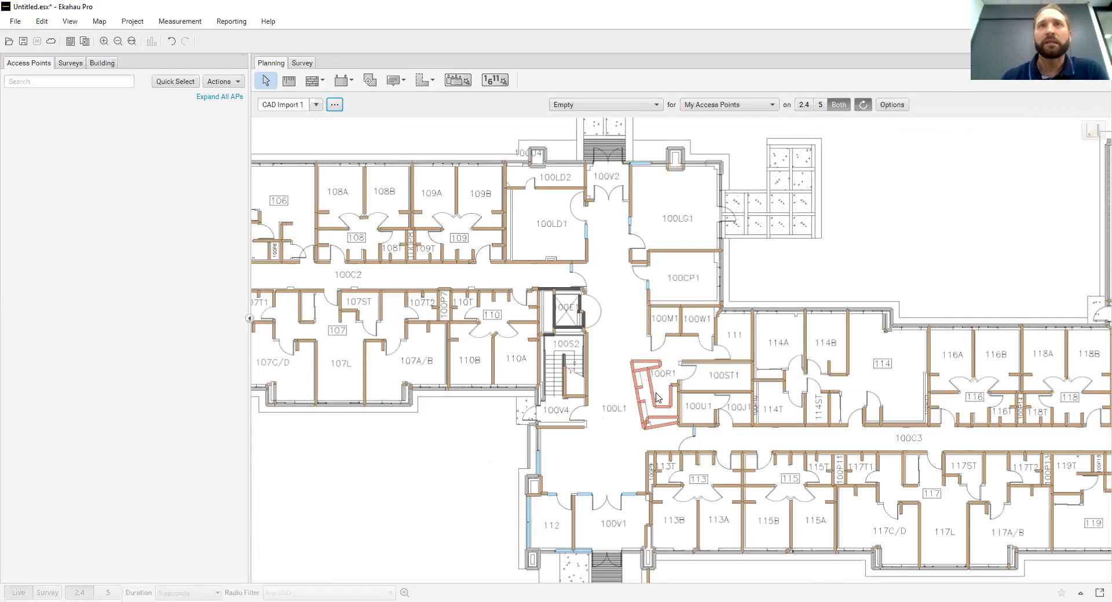
pyautogui.scroll(-5, 657, 397)
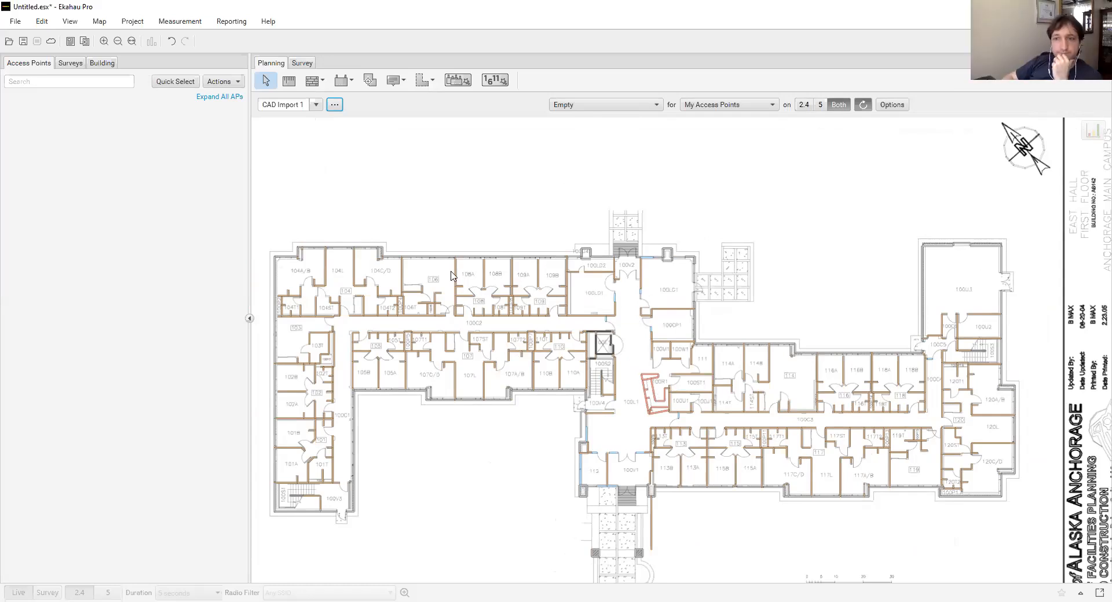
pyautogui.scroll(-1, 453, 276)
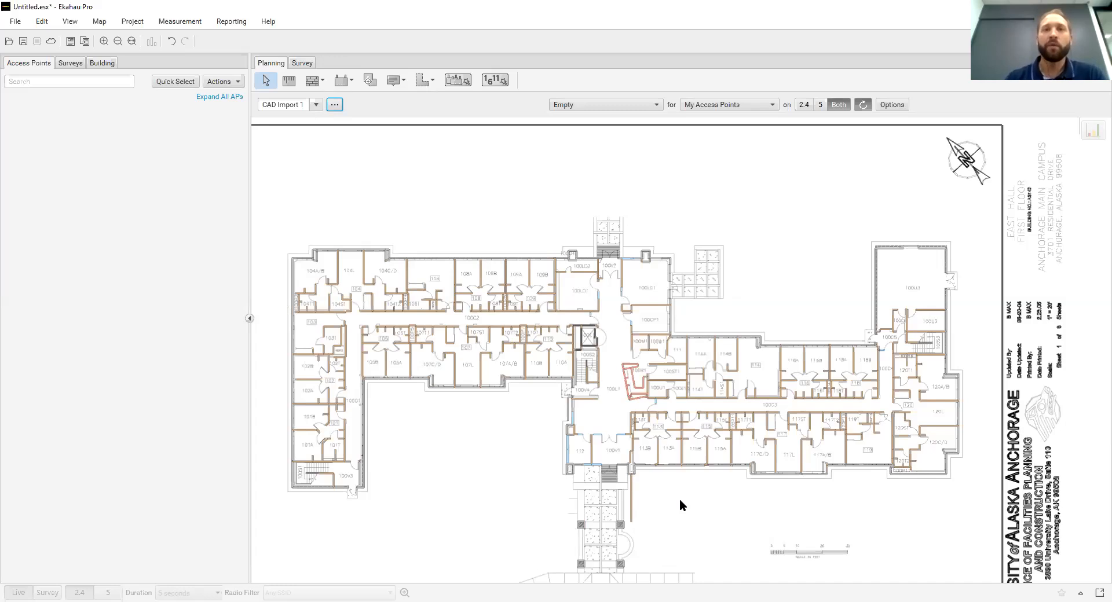
pyautogui.scroll(-1, 681, 506)
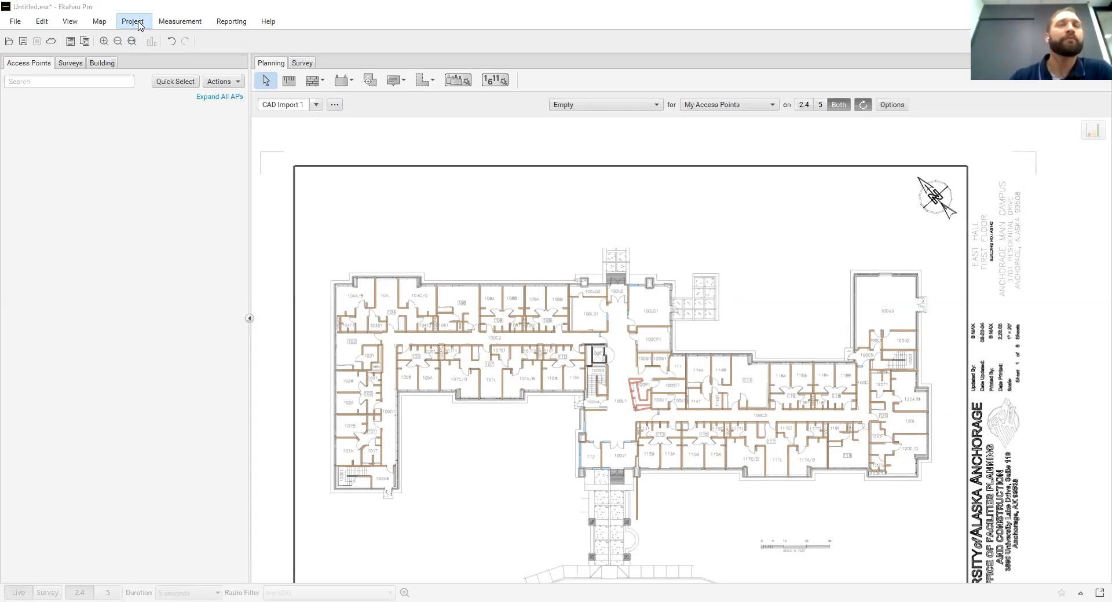
# Open the project's coverage requirements and look through the available requirement presets
pyautogui.click(139, 23)
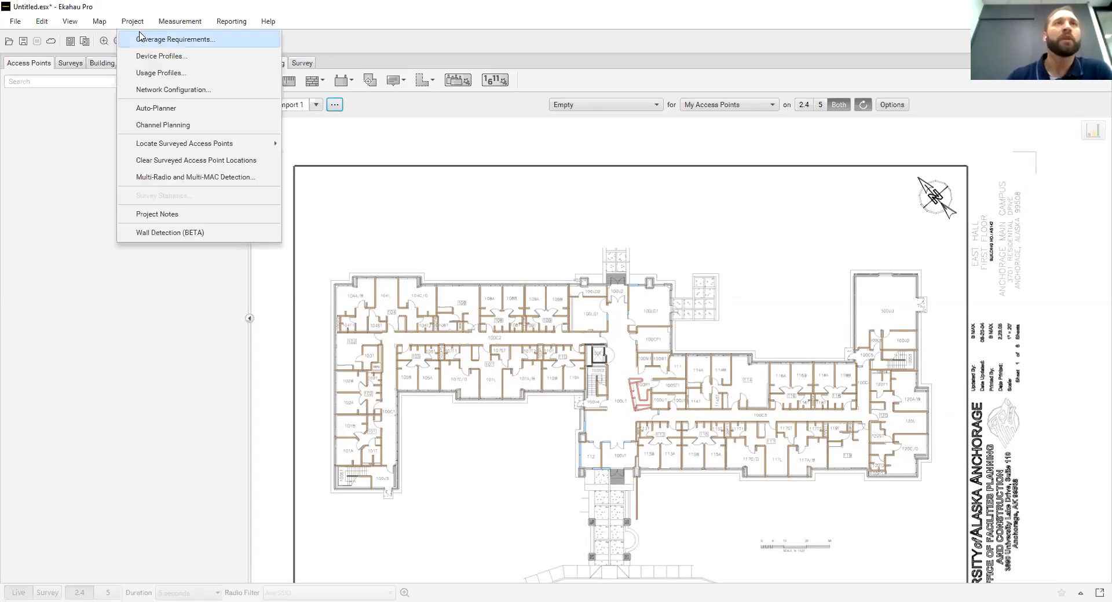
pyautogui.click(190, 47)
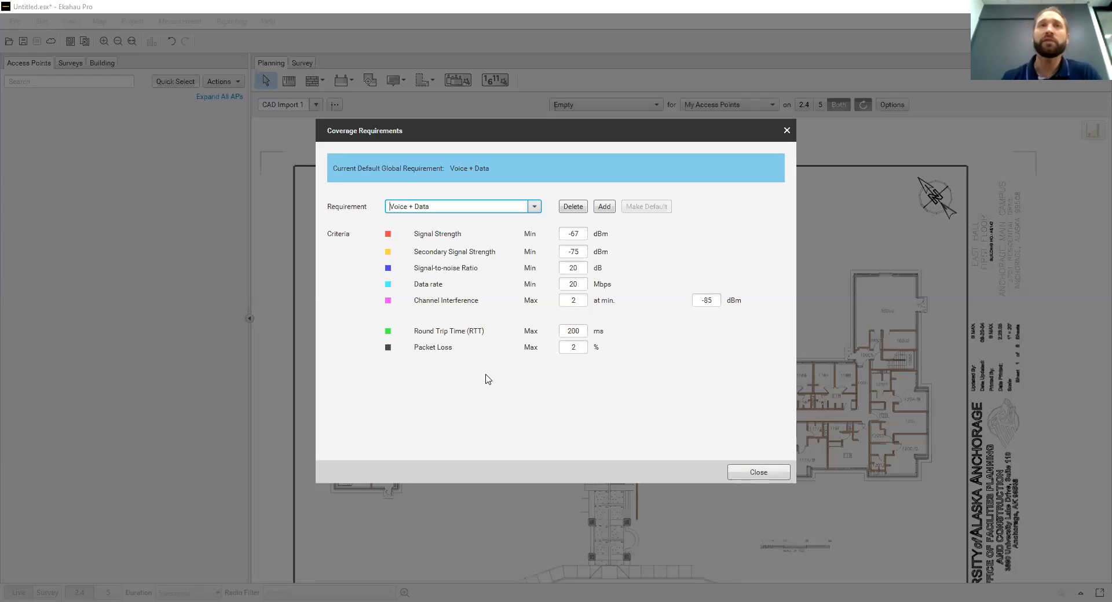
pyautogui.click(534, 207)
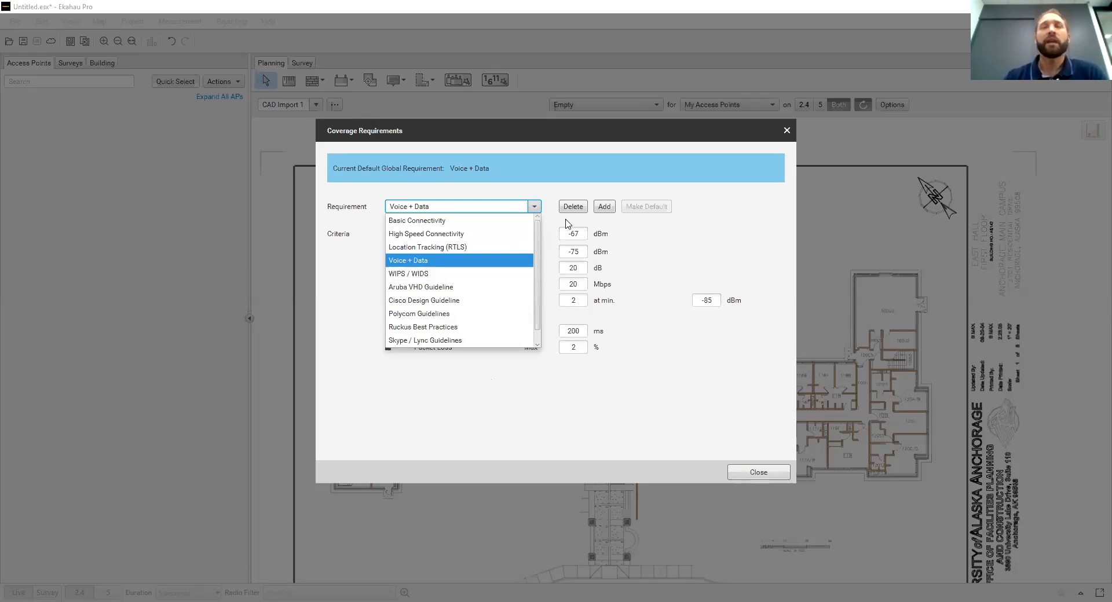
pyautogui.click(548, 184)
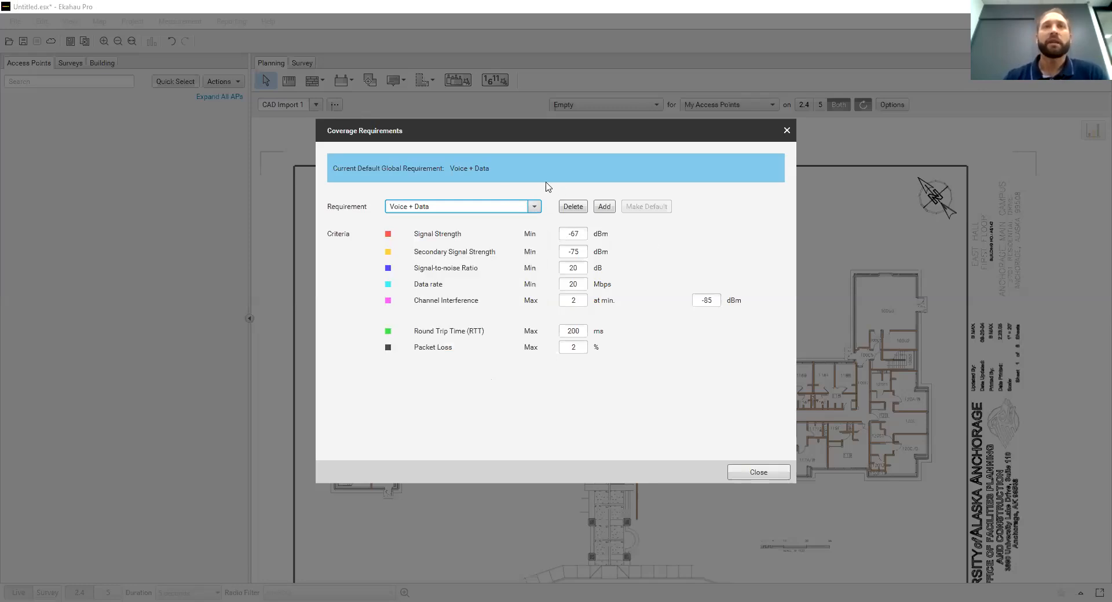
# Try to add a new coverage requirement named Ubiquiti
pyautogui.click(604, 209)
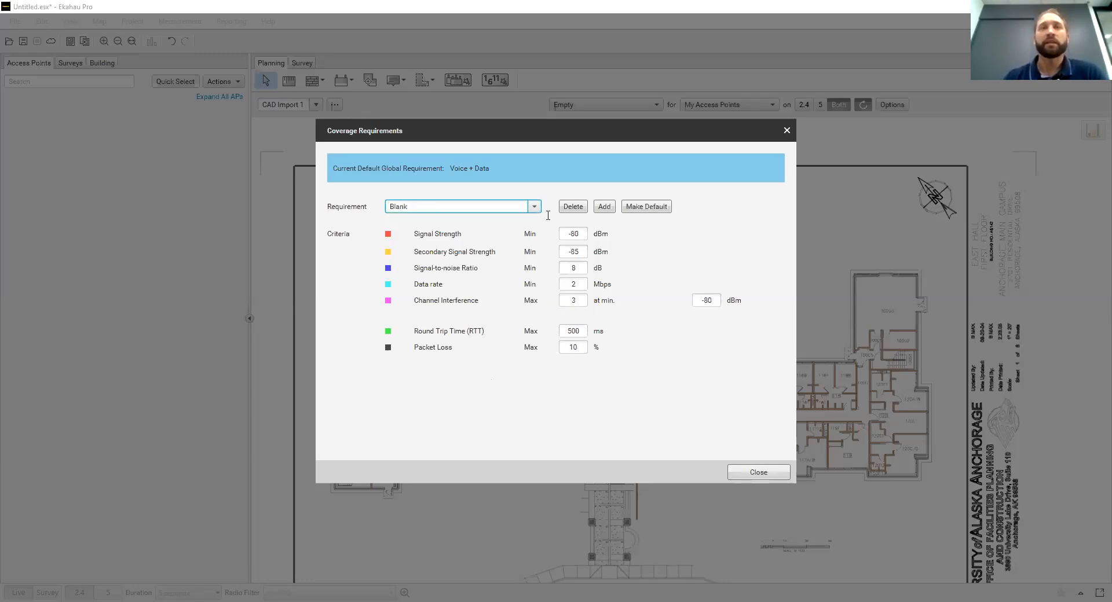
pyautogui.write('f')
pyautogui.write('Ubiqu')
pyautogui.write('iti')
pyautogui.press('Delete')
pyautogui.press('Delete')
pyautogui.press('Delete')
pyautogui.press('Delete')
pyautogui.press('Delete')
pyautogui.press('BackSpace')
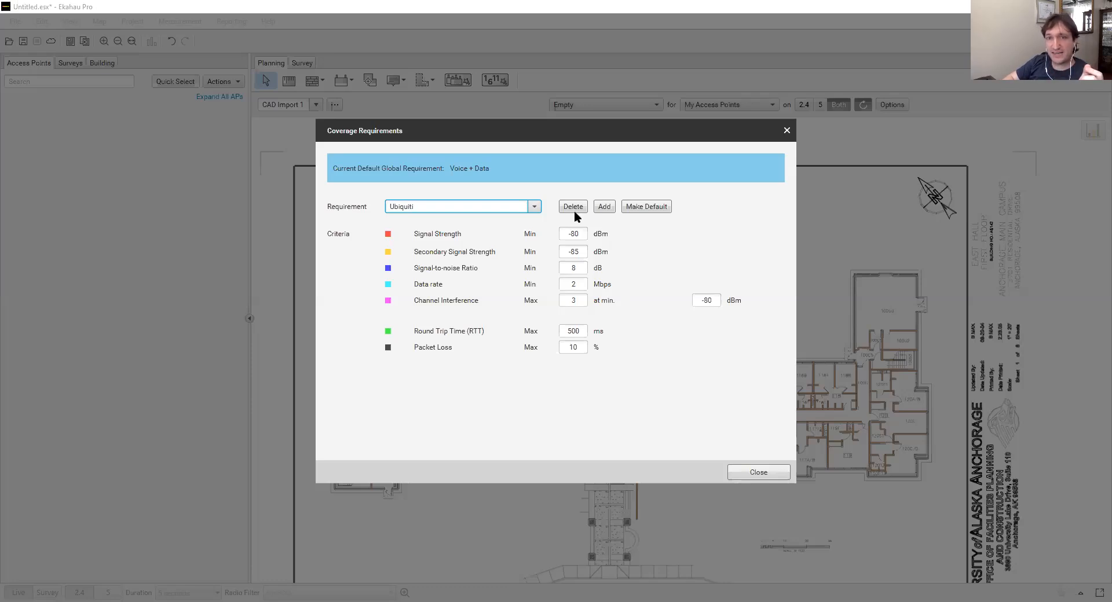
# Select the Voice + Data preset as the displayed coverage requirement
pyautogui.click(534, 207)
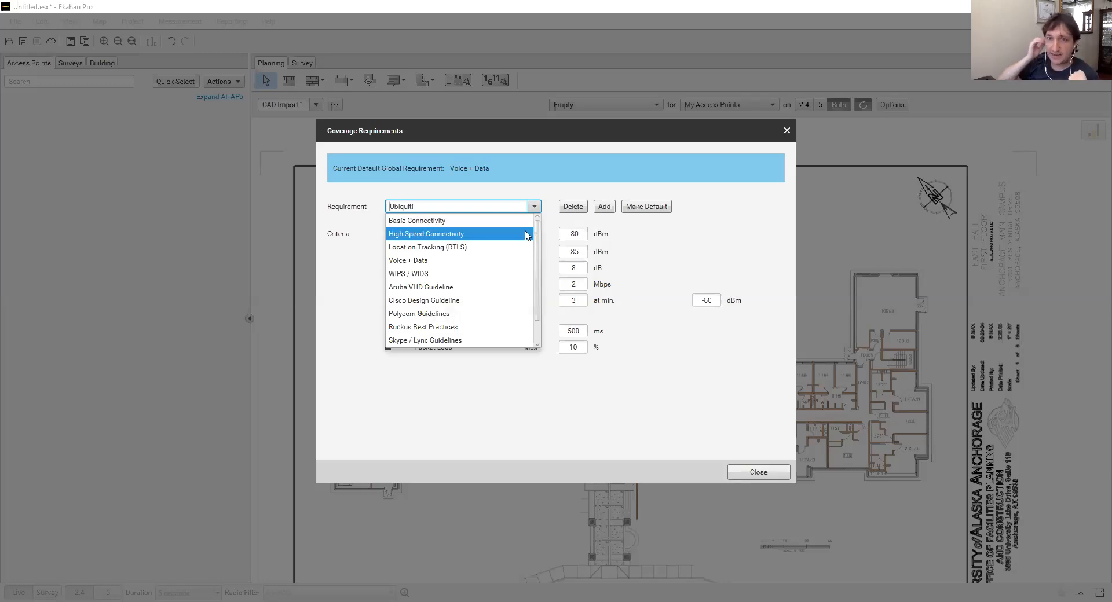
pyautogui.click(519, 261)
pyautogui.click(518, 261)
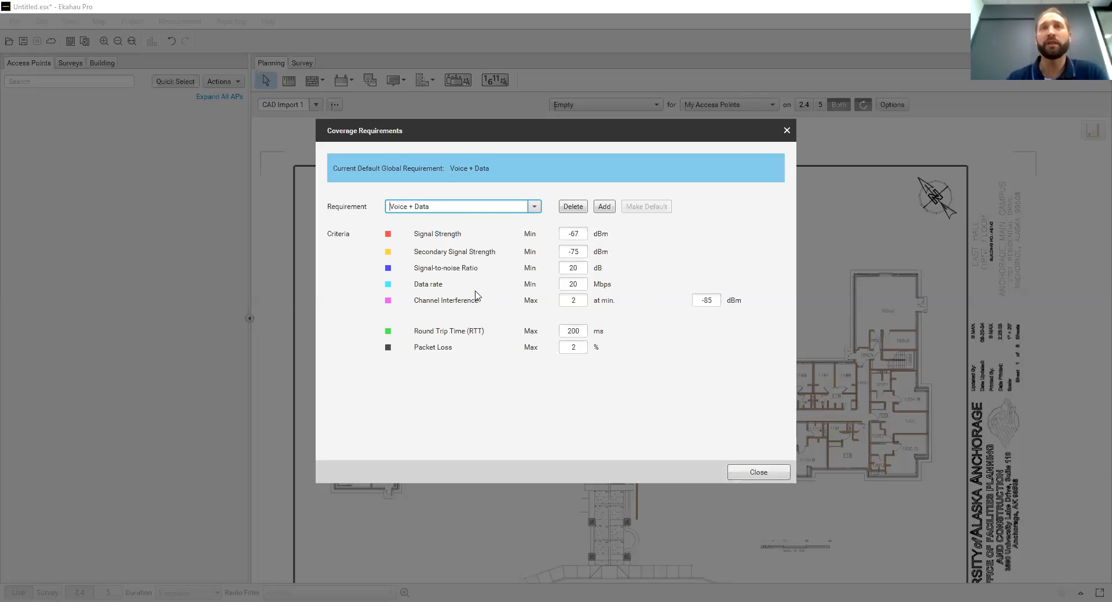
# Review the requirement presets through to the end of the list, keeping Voice + Data, and close the coverage requirements
pyautogui.click(536, 207)
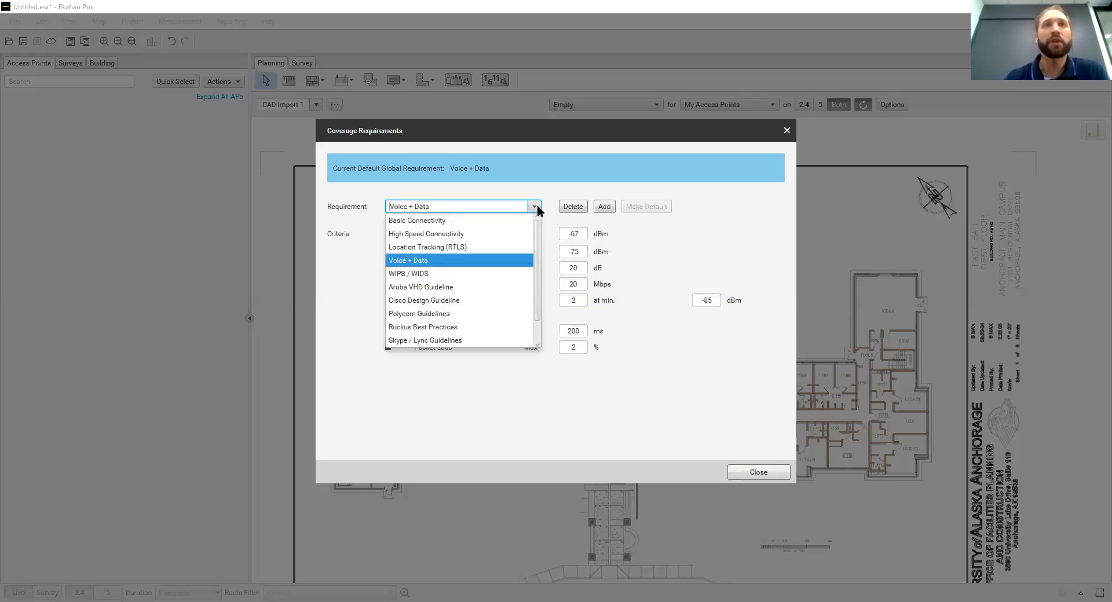
pyautogui.scroll(-1, 457, 255)
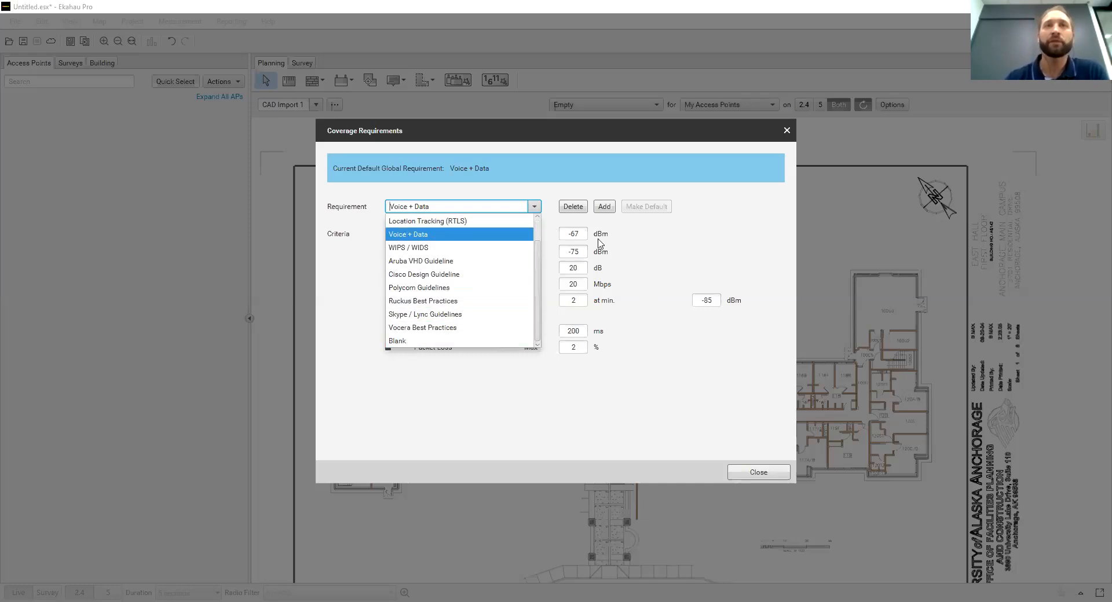
pyautogui.click(685, 250)
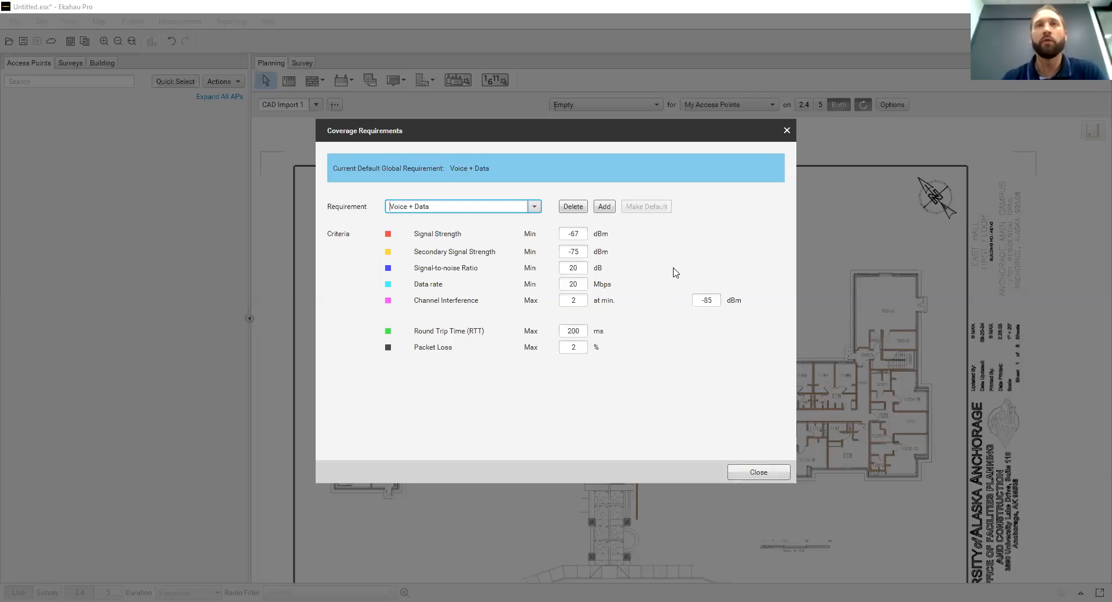
pyautogui.click(758, 472)
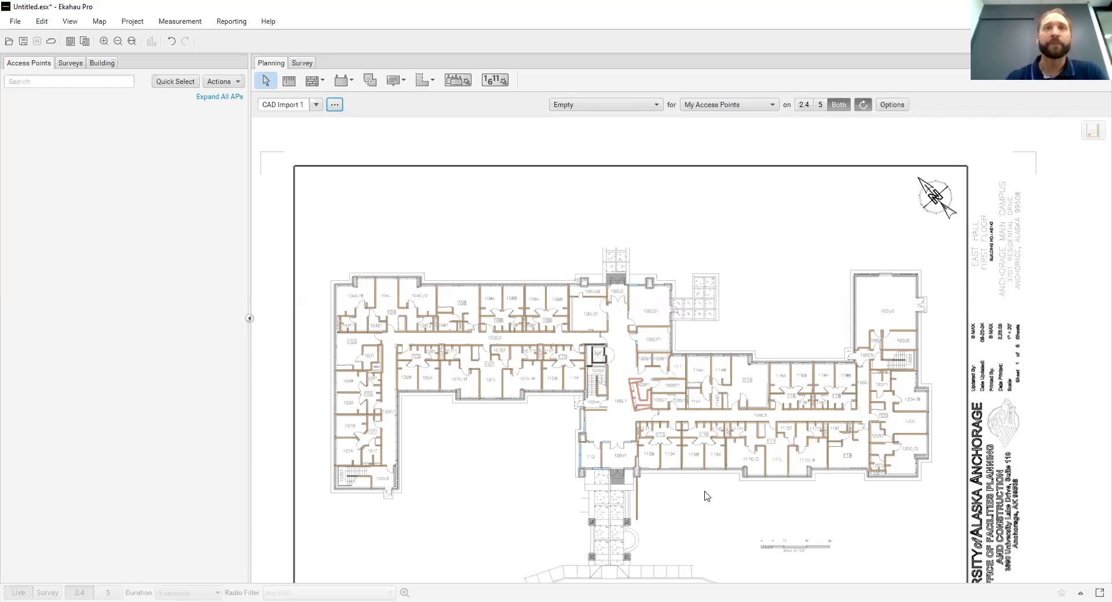
# Start a requirement area with the Area Tool and trace the plan's left wing from room 104 around to the outer wall by room 105
pyautogui.click(426, 81)
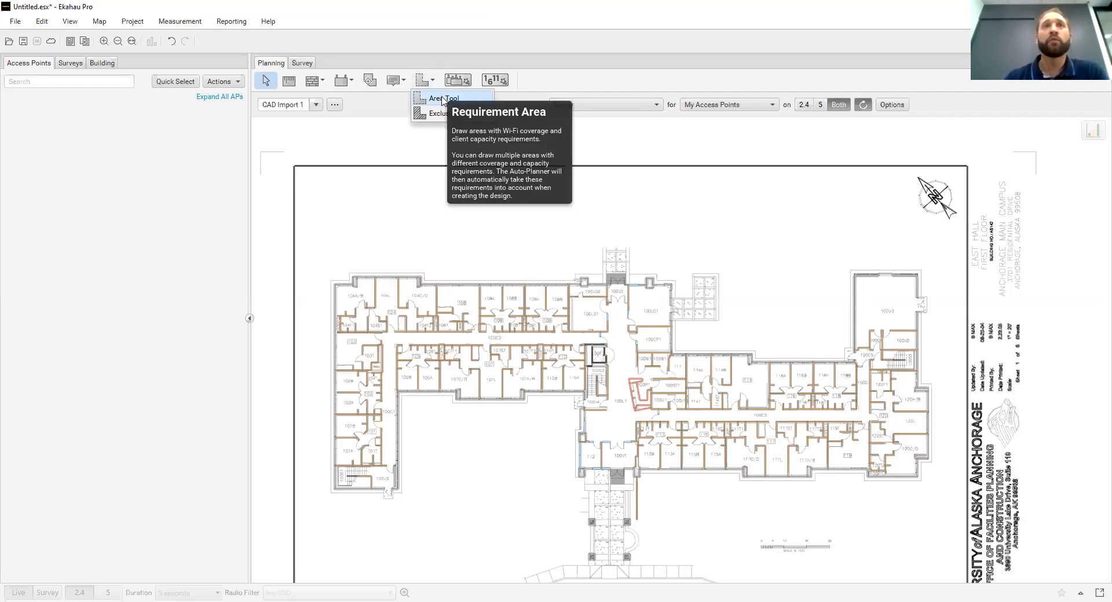
pyautogui.click(444, 99)
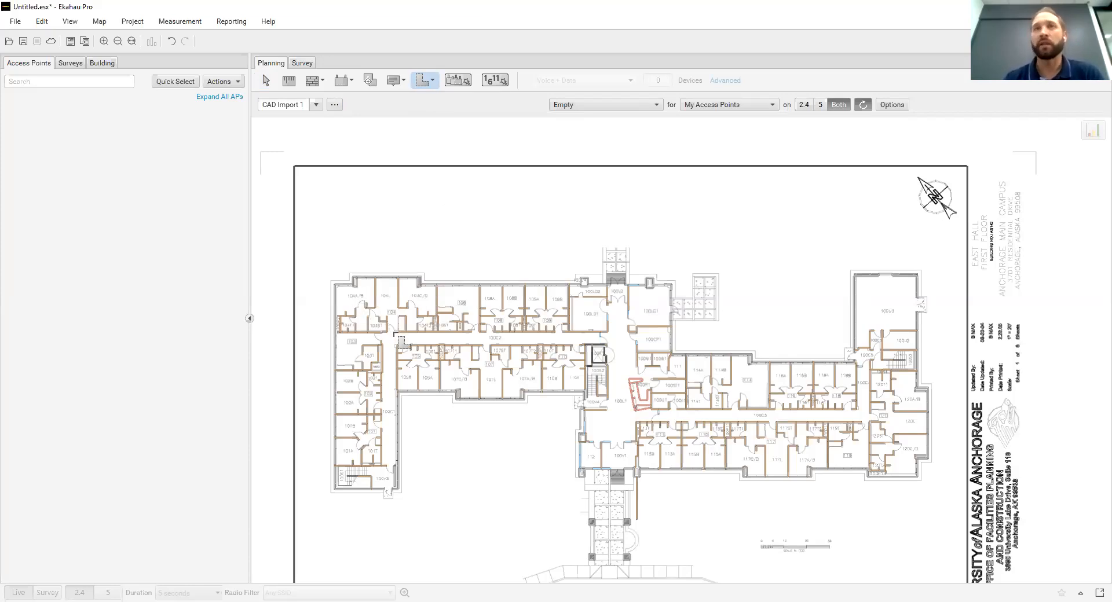
pyautogui.scroll(3, 400, 341)
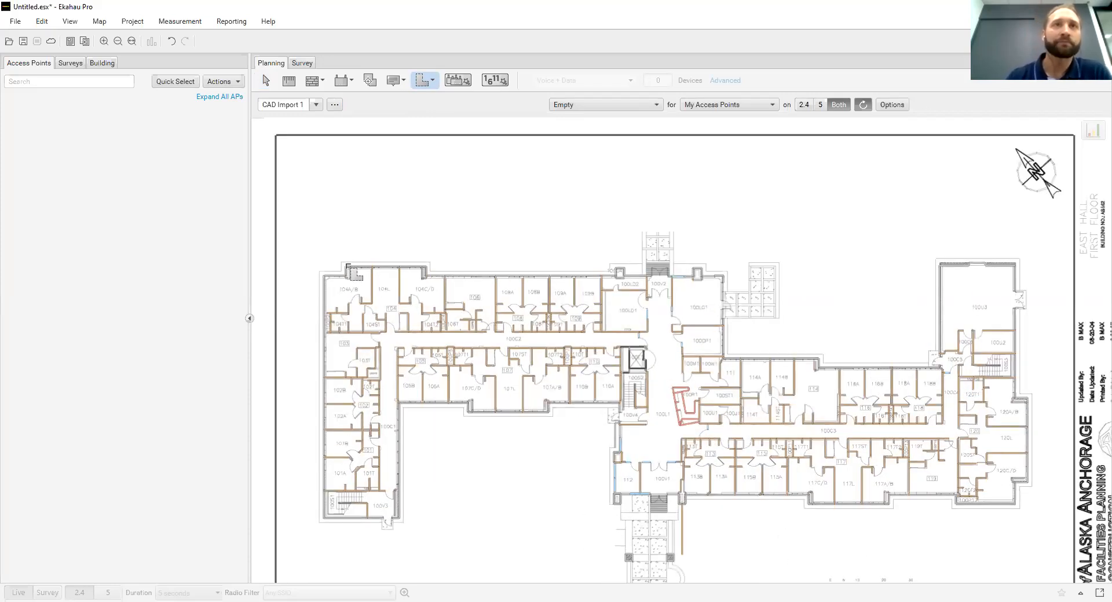
pyautogui.click(343, 264)
pyautogui.click(344, 277)
pyautogui.click(325, 278)
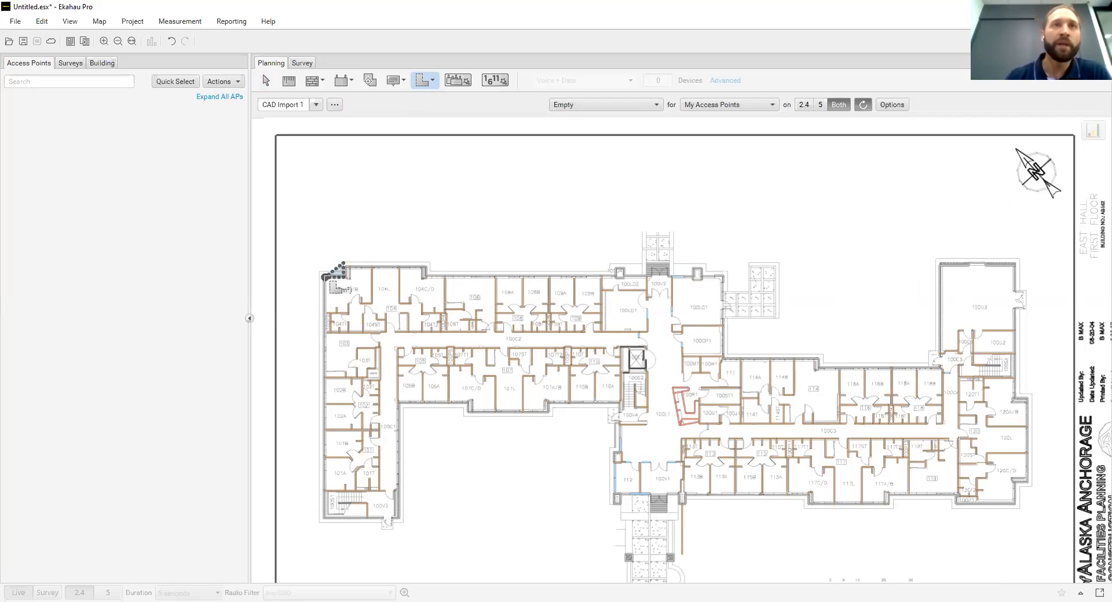
pyautogui.click(324, 516)
pyautogui.click(400, 517)
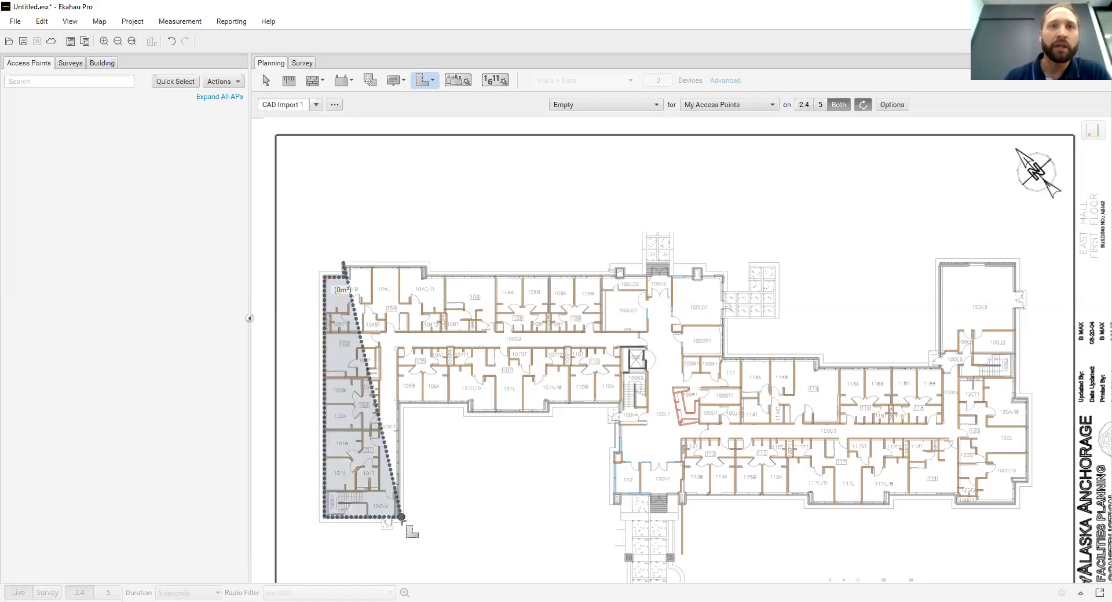
pyautogui.click(400, 410)
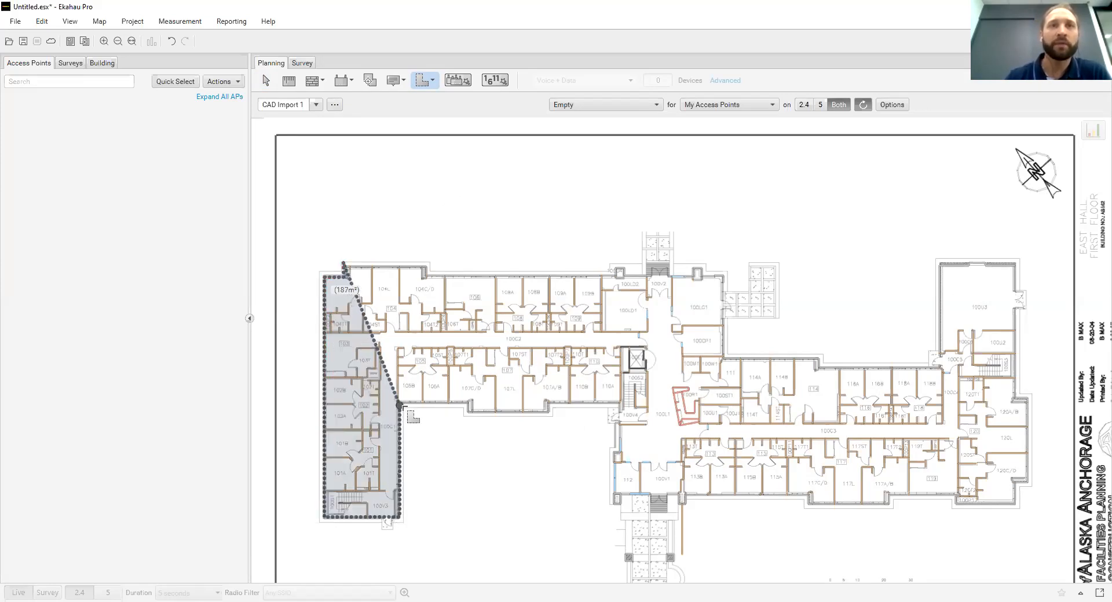
pyautogui.click(468, 407)
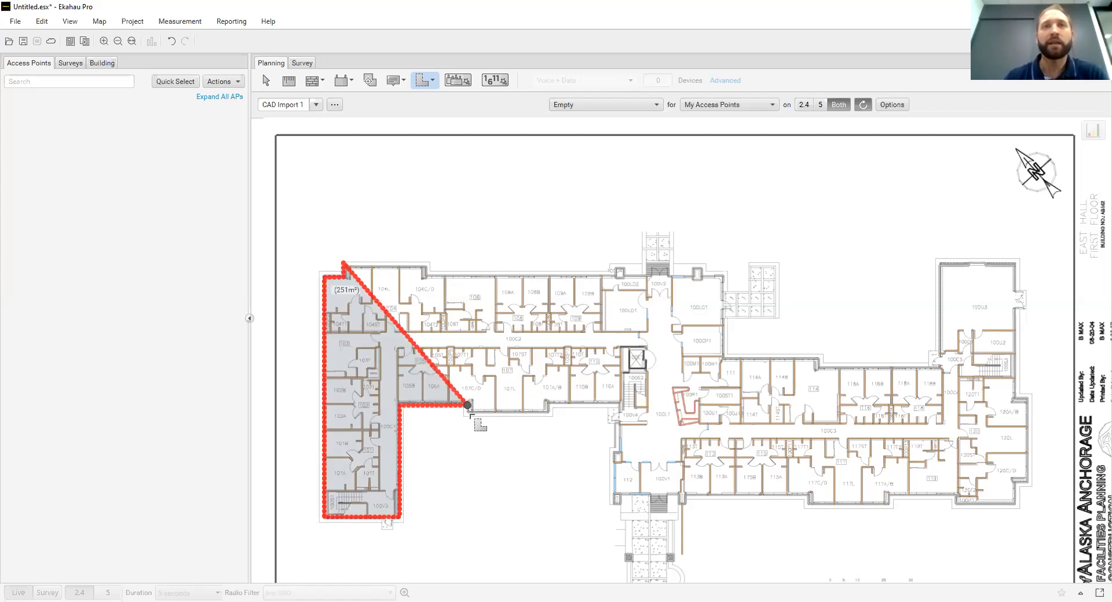
# Continue the requirement area outline around room 107's outer bay and along room 110's exterior wall to its corner by 100V4
pyautogui.scroll(5, 468, 423)
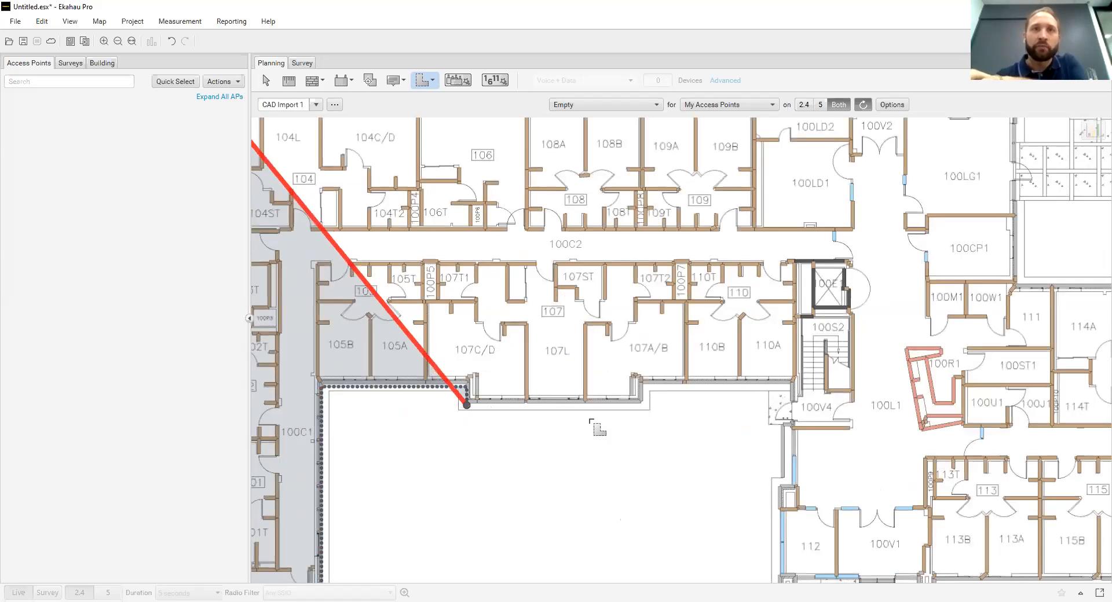
pyautogui.click(645, 407)
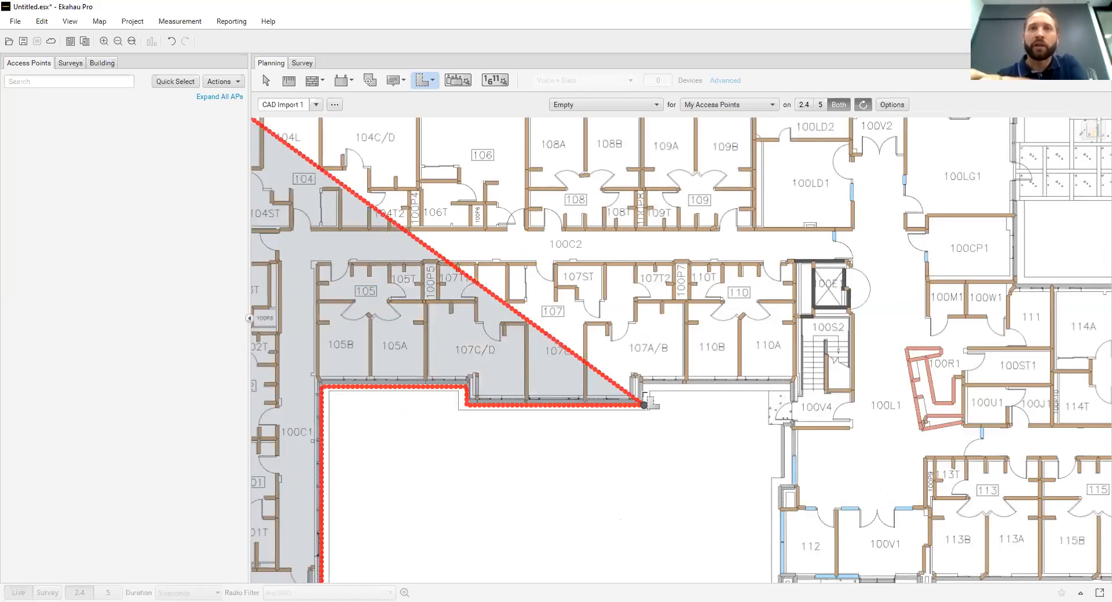
pyautogui.click(644, 388)
pyautogui.click(789, 389)
pyautogui.click(791, 389)
# Extend the area outline past 100V4 to room 112's outer corner and along the exterior wall to the jog at room 117C/D
pyautogui.press('Down')
pyautogui.press('Down')
pyautogui.press('Down')
pyautogui.press('Down')
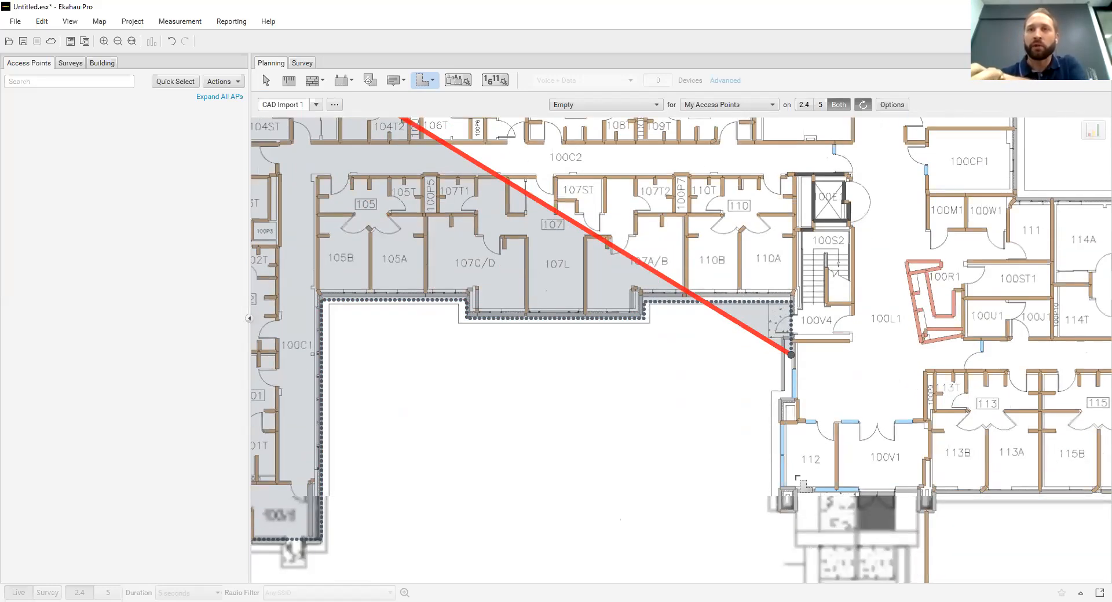
pyautogui.click(792, 458)
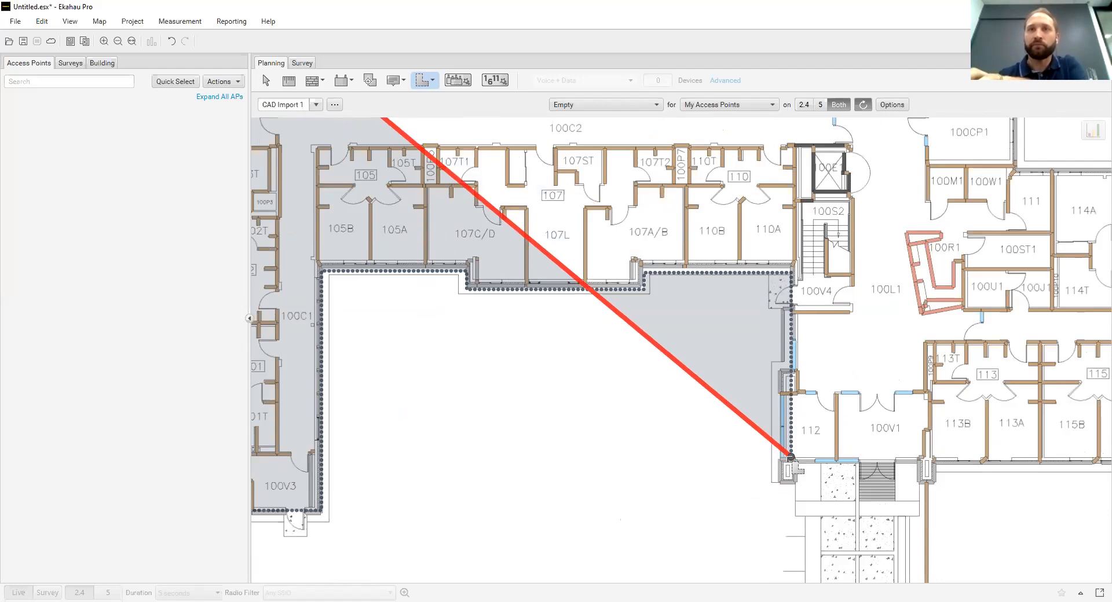
pyautogui.click(843, 457)
pyautogui.press('Right')
pyautogui.press('Right')
pyautogui.press('Right')
pyautogui.press('Right')
pyautogui.press('Right')
pyautogui.press('Right')
pyautogui.press('Right')
pyautogui.press('Right')
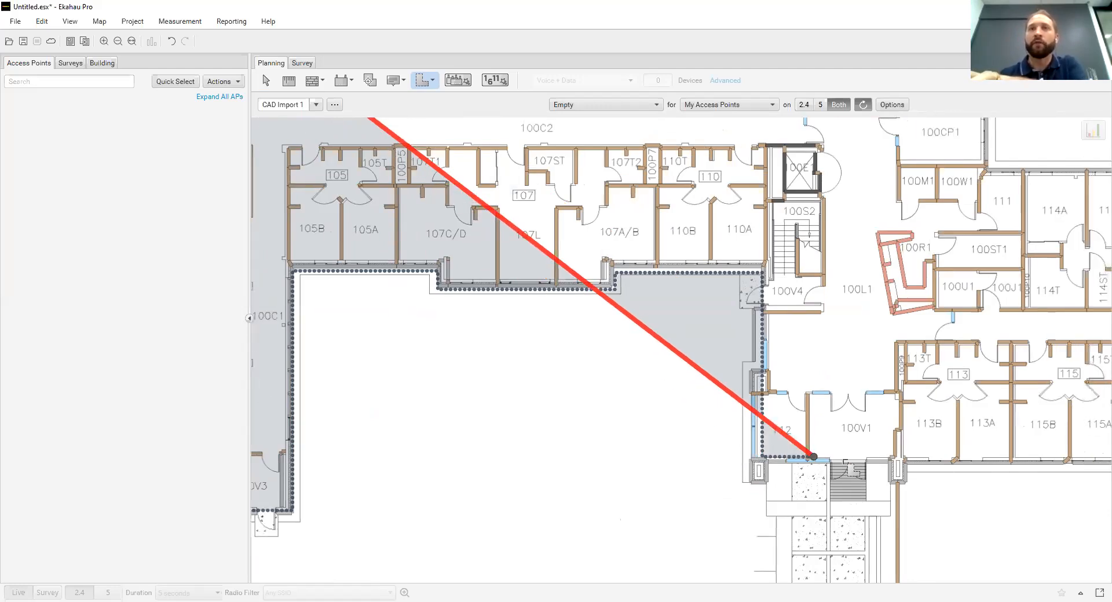
pyautogui.press('Right')
pyautogui.press('Right')
pyautogui.press('Right')
pyautogui.press('Right')
pyautogui.press('Right')
pyautogui.press('Right')
pyautogui.click(796, 457)
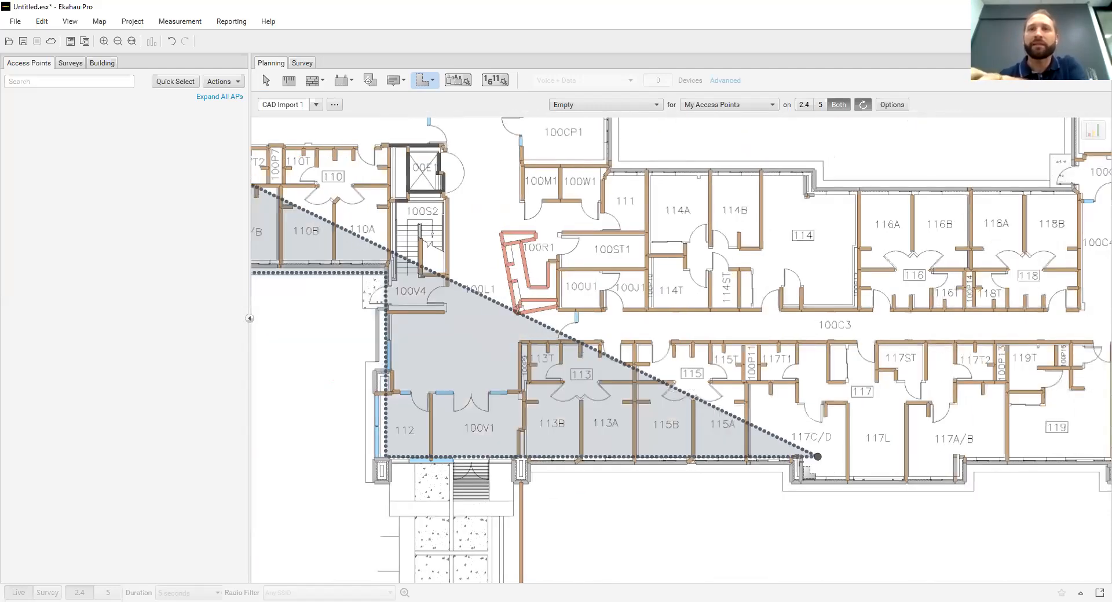
pyautogui.click(802, 458)
# Trace the area outline around the projecting exterior bay of room 117
pyautogui.click(801, 479)
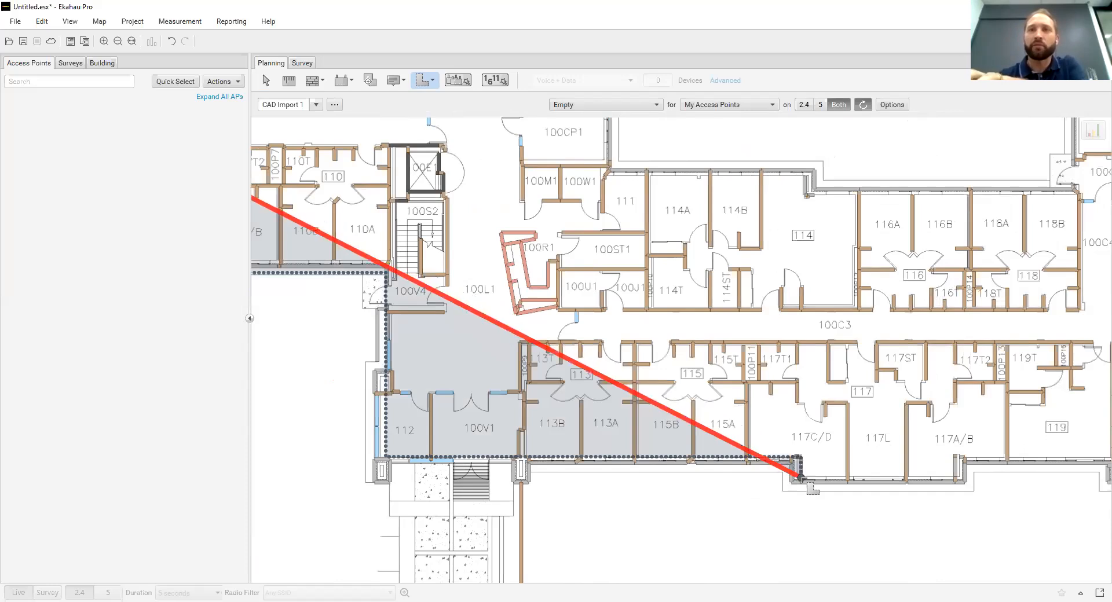
pyautogui.click(957, 478)
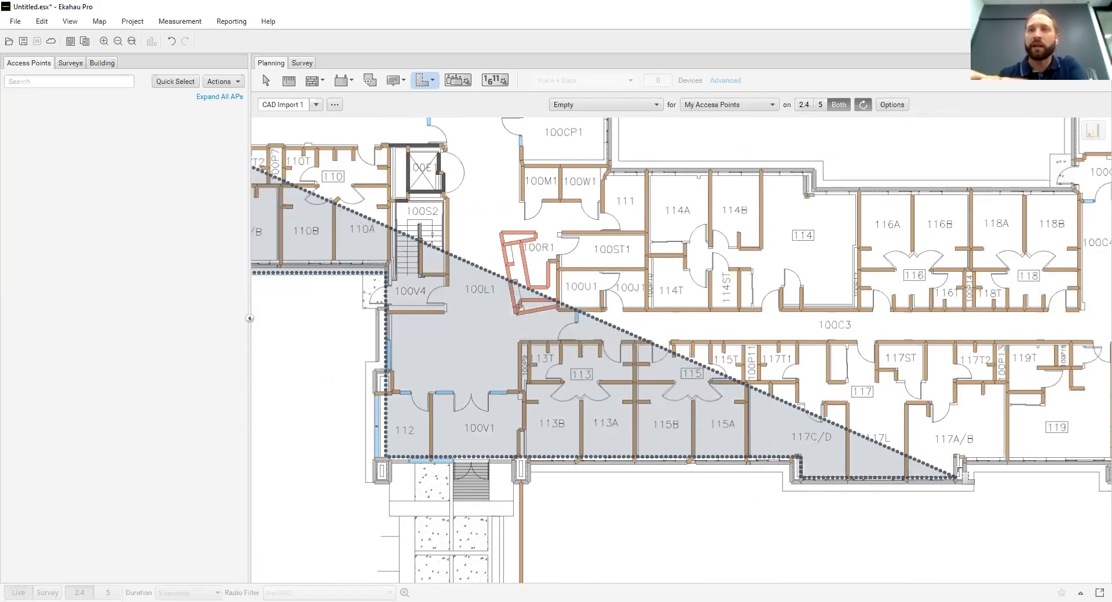
pyautogui.click(957, 463)
pyautogui.click(957, 456)
# Extend the area outline along room 119's exterior wall and around the jog beside room 120T2
pyautogui.press('Right')
pyautogui.press('Right')
pyautogui.press('Right')
pyautogui.press('Right')
pyautogui.press('Right')
pyautogui.press('Right')
pyautogui.press('Right')
pyautogui.press('Right')
pyautogui.press('Right')
pyautogui.press('Right')
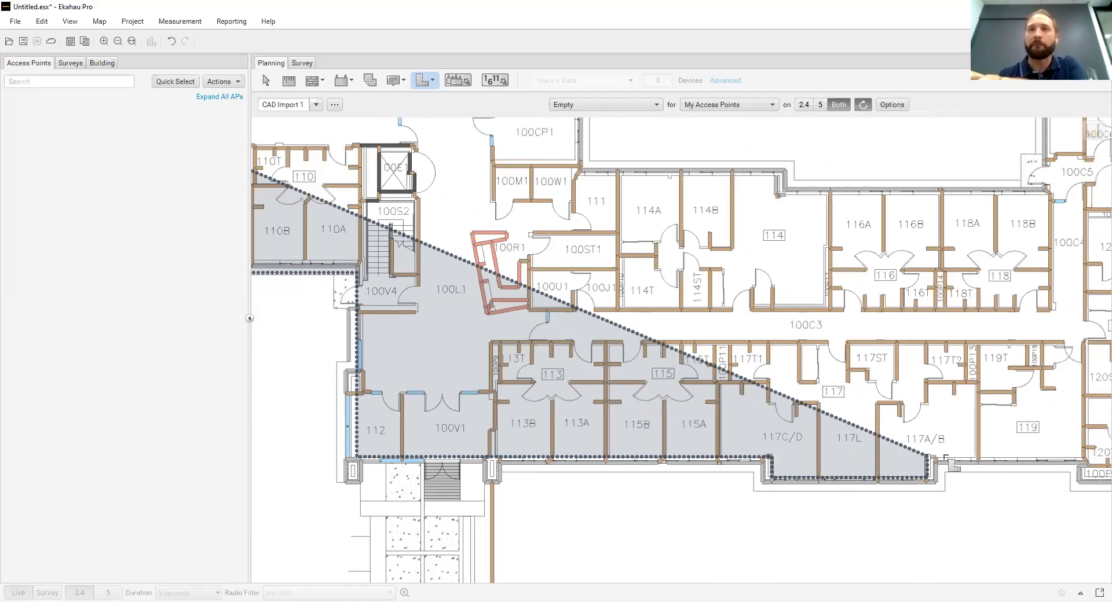
pyautogui.click(826, 457)
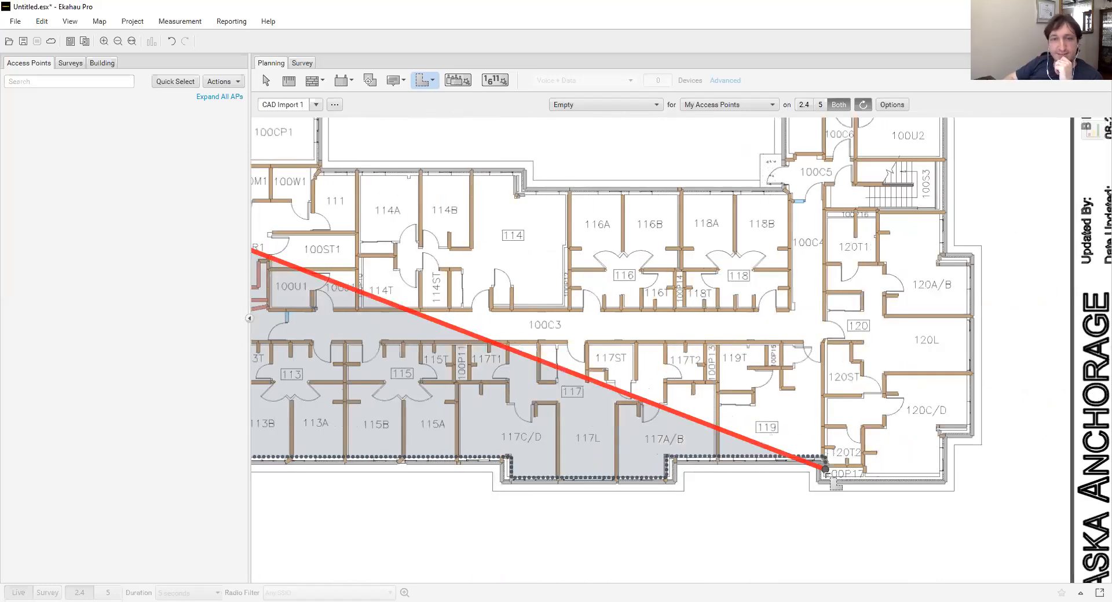
pyautogui.click(825, 475)
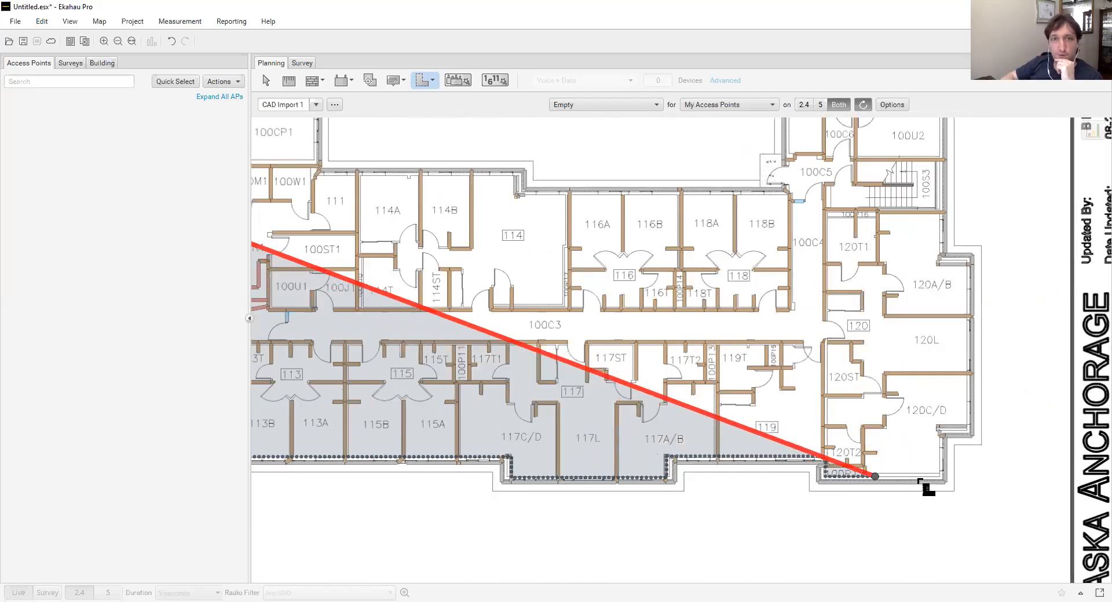
# Trace the area outline around the exterior walls of room 120, from 120C/D past 120L to the jog at 120A/B
pyautogui.click(924, 476)
pyautogui.click(941, 476)
pyautogui.click(931, 435)
pyautogui.click(942, 425)
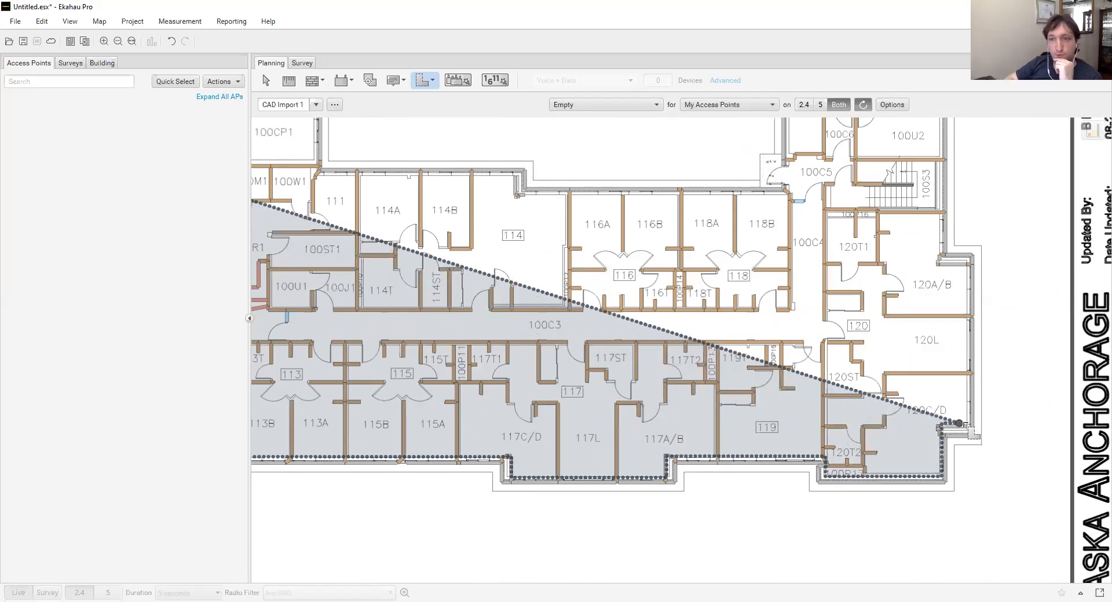
pyautogui.click(970, 425)
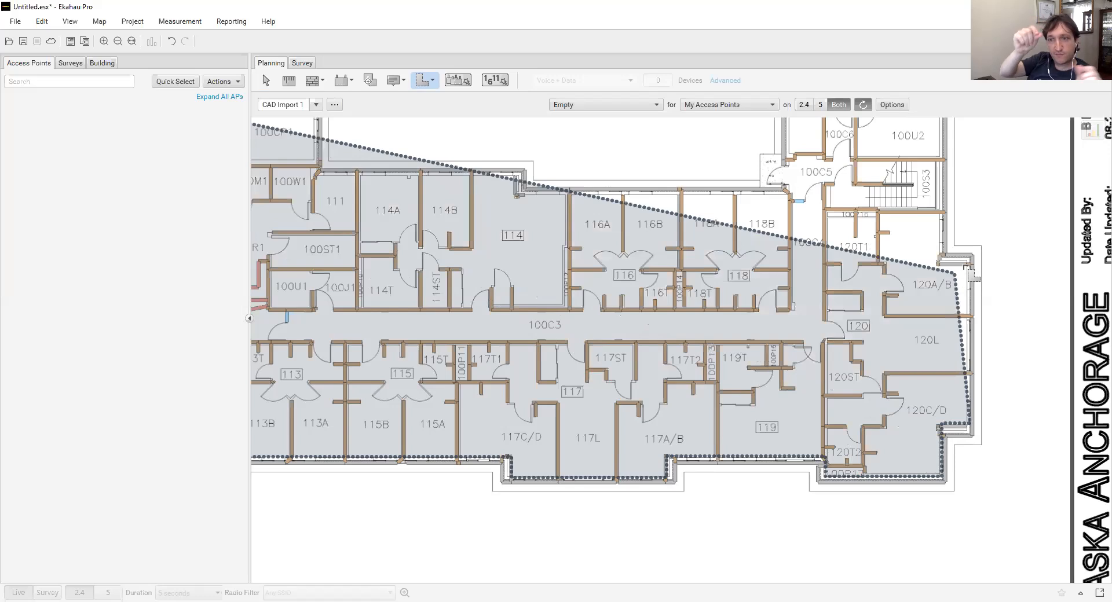
pyautogui.click(970, 264)
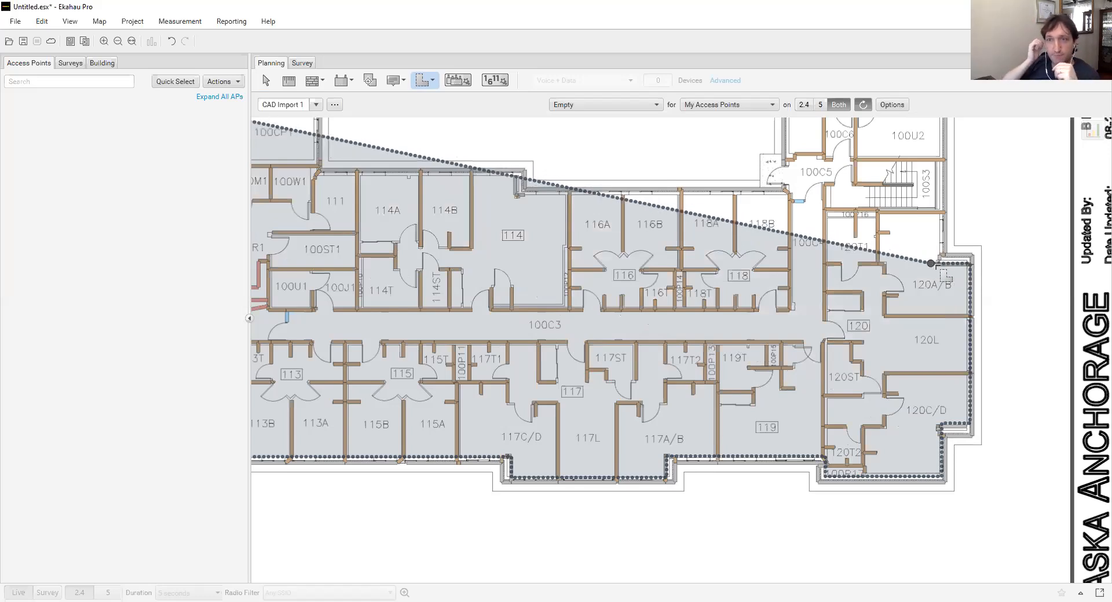
pyautogui.click(937, 264)
# Carry the area outline around room 100U3 and down past 100C5 to the exterior corner of room 118B
pyautogui.scroll(3, 938, 270)
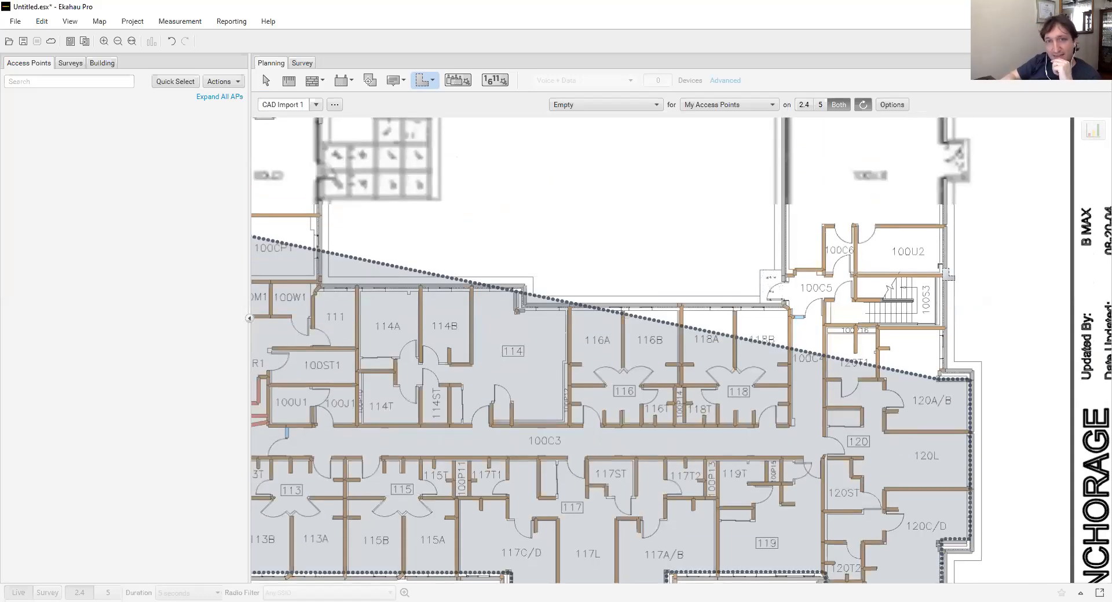
pyautogui.scroll(1, 938, 273)
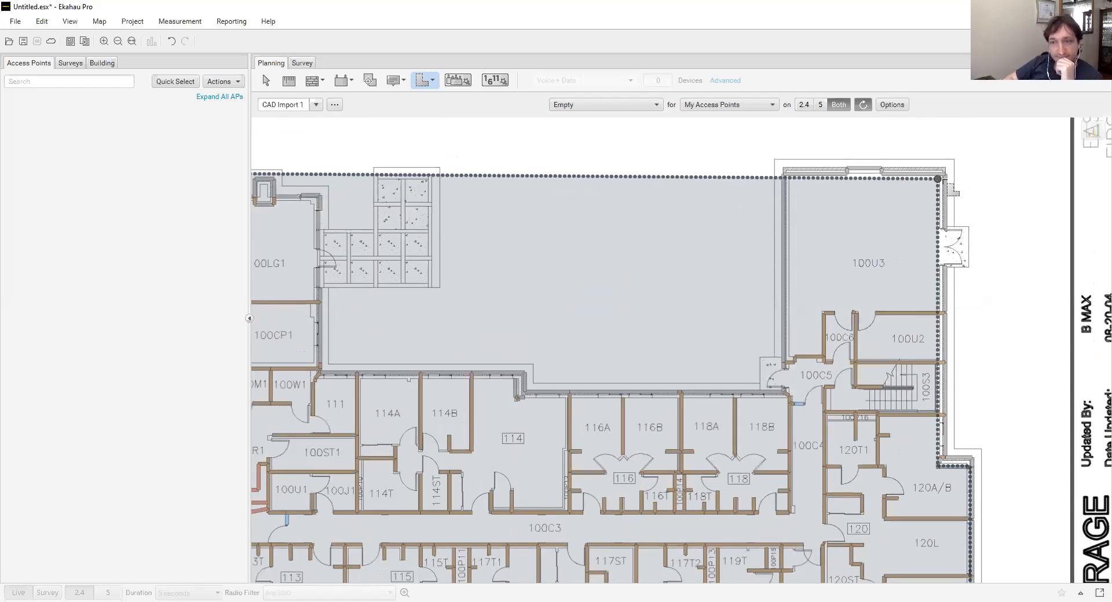
pyautogui.click(789, 178)
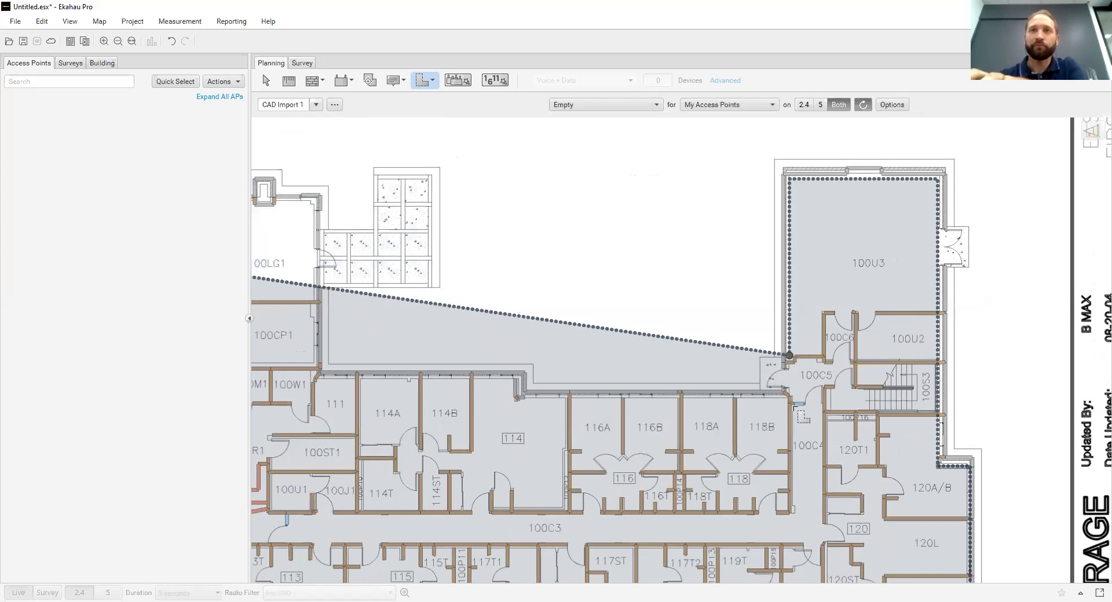
pyautogui.click(790, 398)
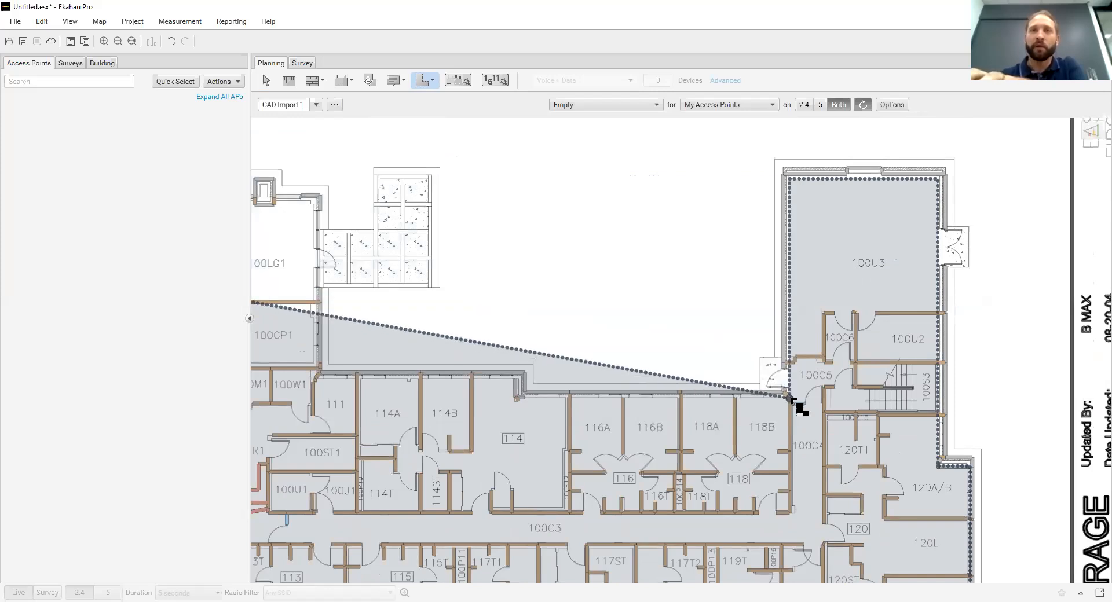
# Trace the area outline past rooms 118 to 111, following the jog at room 114, and up to 100LG1's outer corner
pyautogui.click(518, 398)
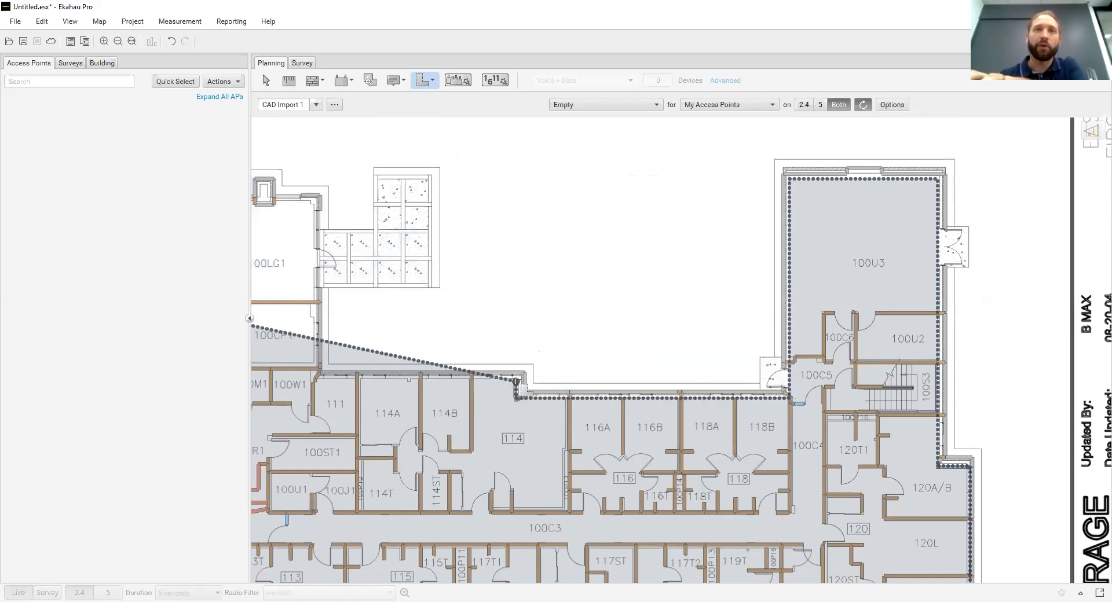
pyautogui.click(516, 380)
pyautogui.press('Left')
pyautogui.press('Left')
pyautogui.press('Left')
pyautogui.press('Left')
pyautogui.press('Left')
pyautogui.press('Left')
pyautogui.press('Left')
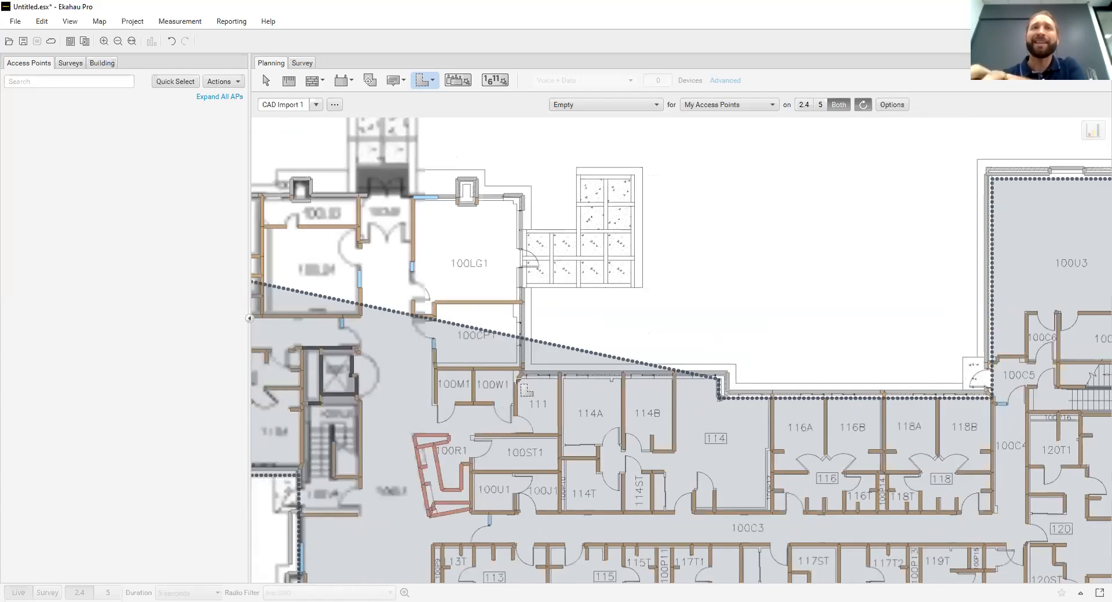
pyautogui.press('Left')
pyautogui.press('Left')
pyautogui.press('Left')
pyautogui.press('Left')
pyautogui.click(631, 379)
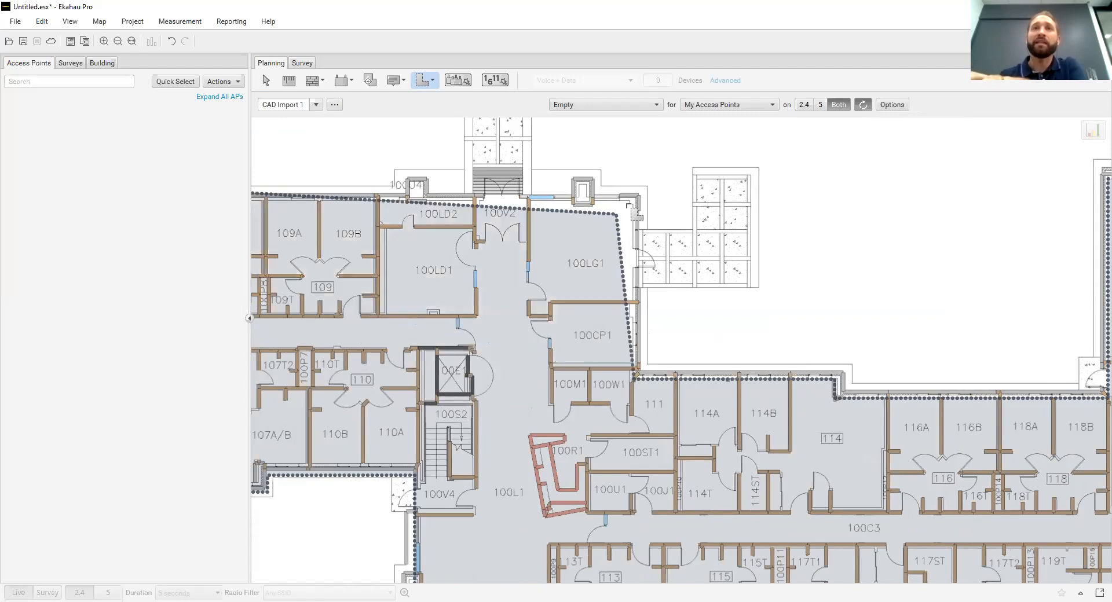
pyautogui.click(634, 201)
# Trace the outline along the exterior wall from 100LG1 to room 104C/D and finish the requirement area around room 104's bay
pyautogui.press('Left')
pyautogui.press('Left')
pyautogui.press('Left')
pyautogui.press('Left')
pyautogui.press('Left')
pyautogui.press('Left')
pyautogui.press('Left')
pyautogui.press('Left')
pyautogui.press('Left')
pyautogui.press('Left')
pyautogui.press('Left')
pyautogui.press('Left')
pyautogui.press('Left')
pyautogui.press('Left')
pyautogui.press('Left')
pyautogui.press('Left')
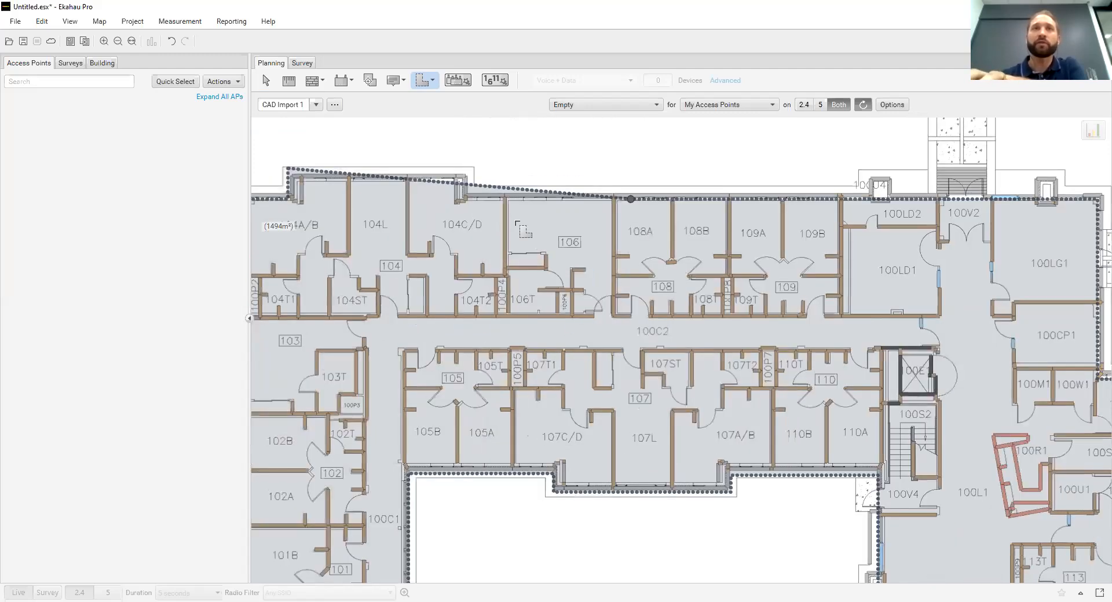
pyautogui.click(486, 199)
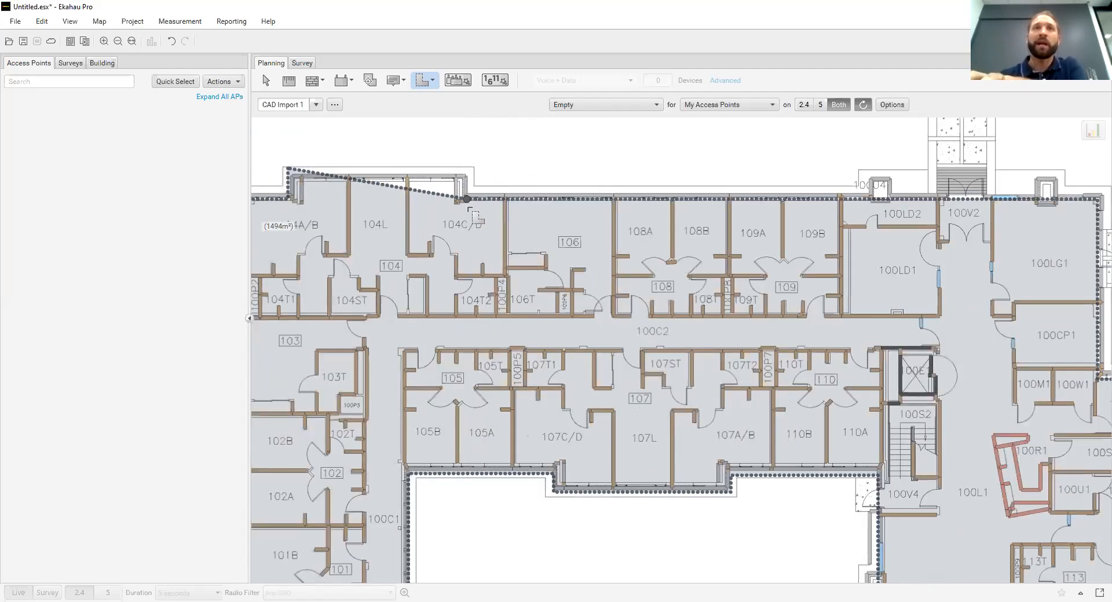
pyautogui.click(466, 200)
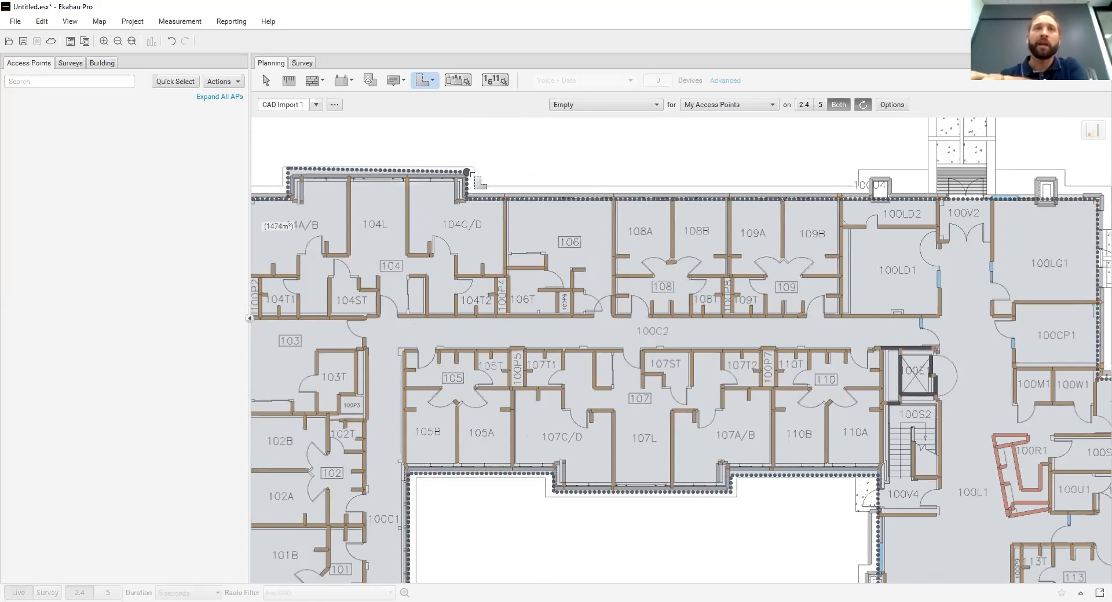
pyautogui.doubleClick(467, 172)
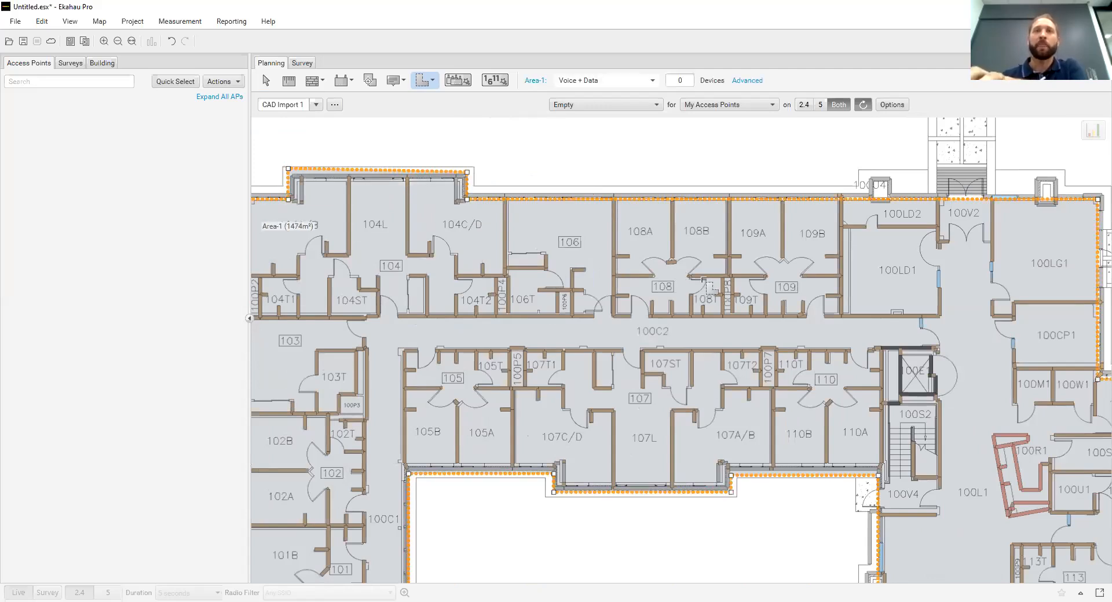
# Draw an exclusion area with the Exclusion Area Tool over the stairwell and vestibule 100V3 at the end of the left wing
pyautogui.scroll(-3, 704, 280)
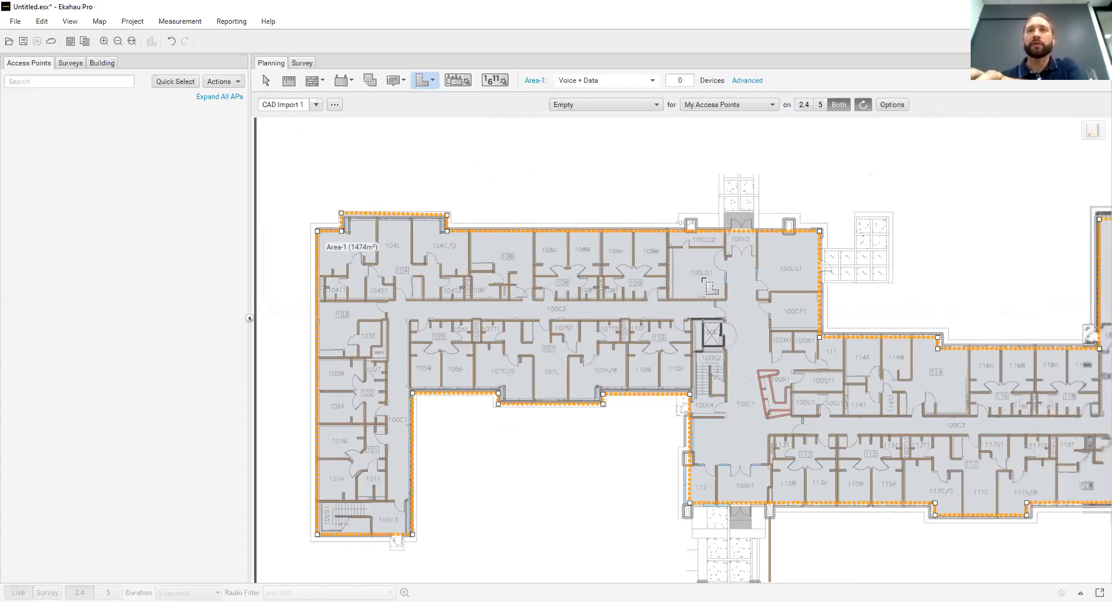
pyautogui.press('Right')
pyautogui.press('Right')
pyautogui.press('Right')
pyautogui.press('Right')
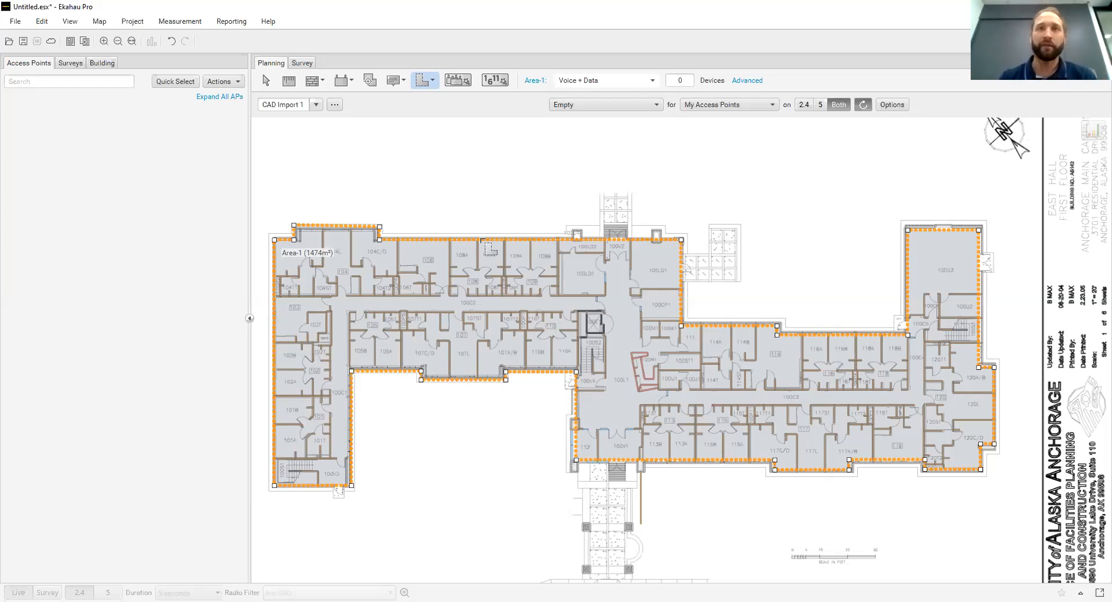
pyautogui.click(433, 82)
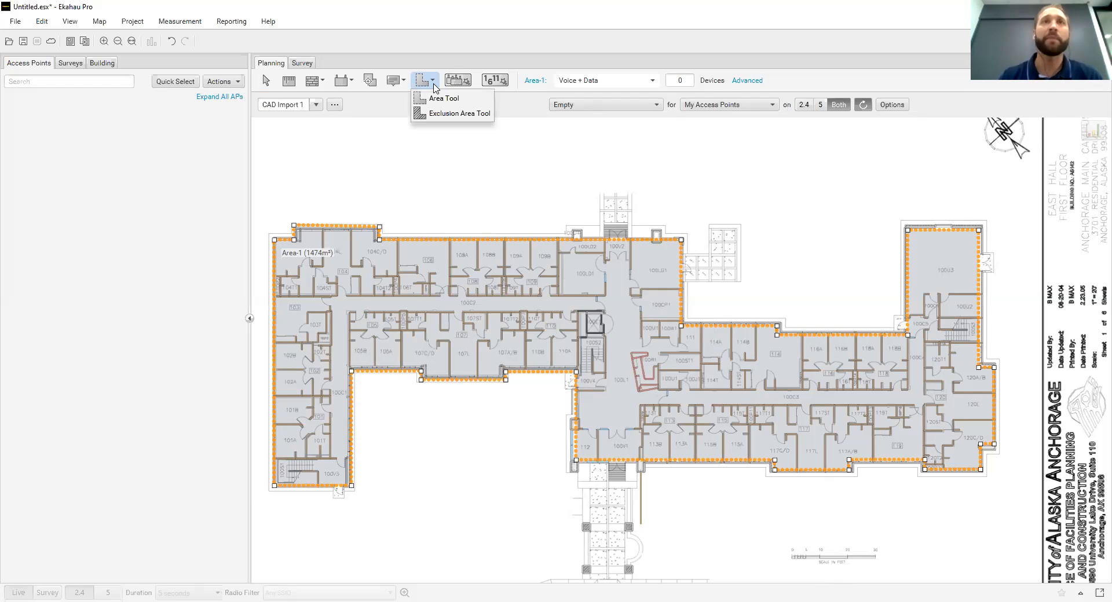
pyautogui.click(461, 114)
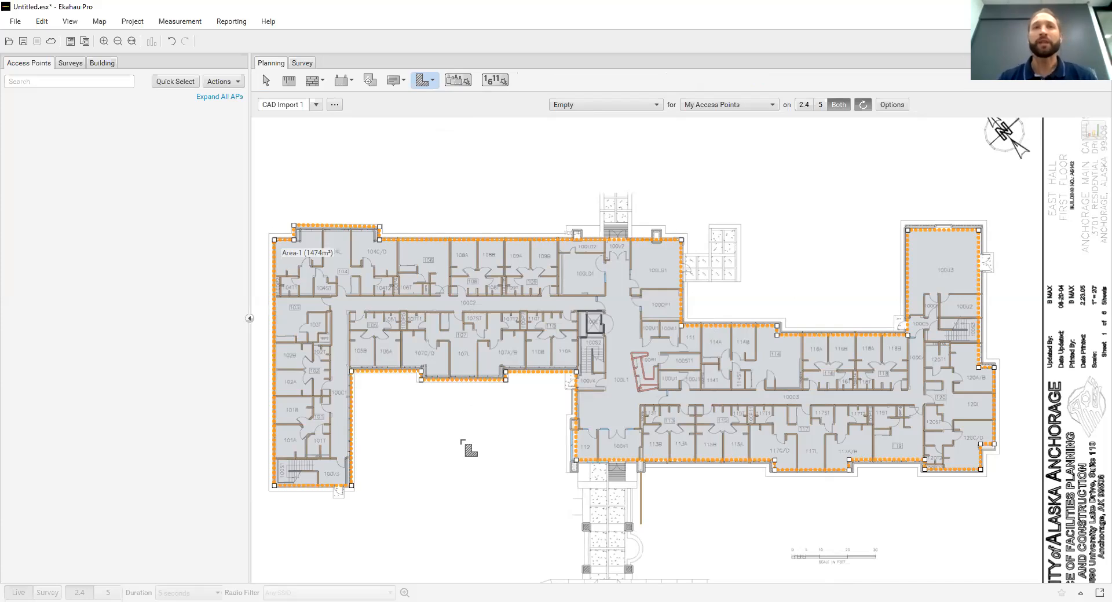
pyautogui.click(278, 462)
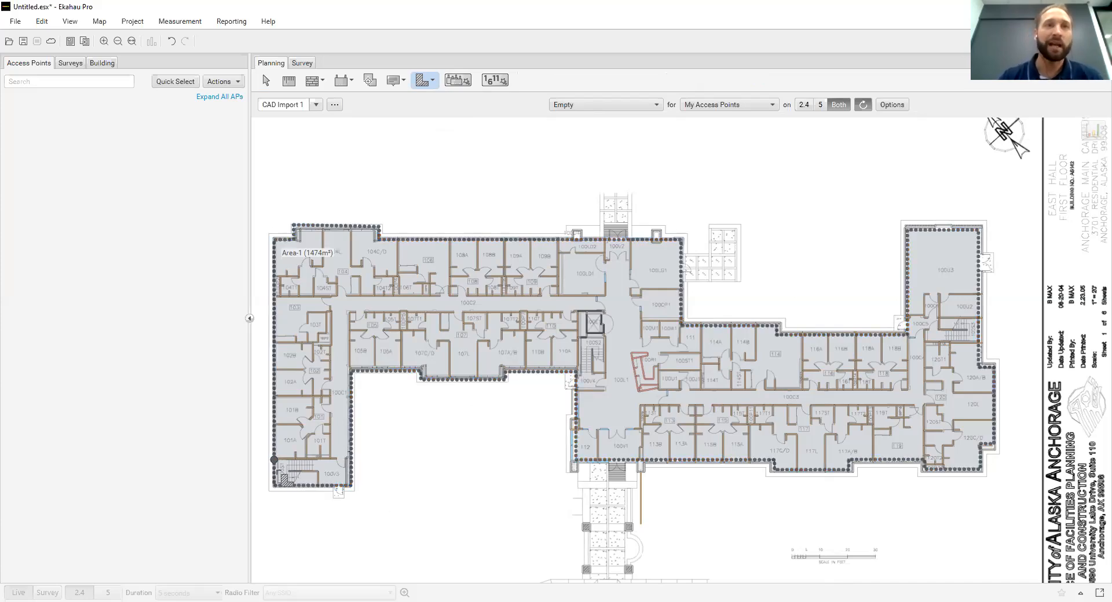
pyautogui.click(275, 484)
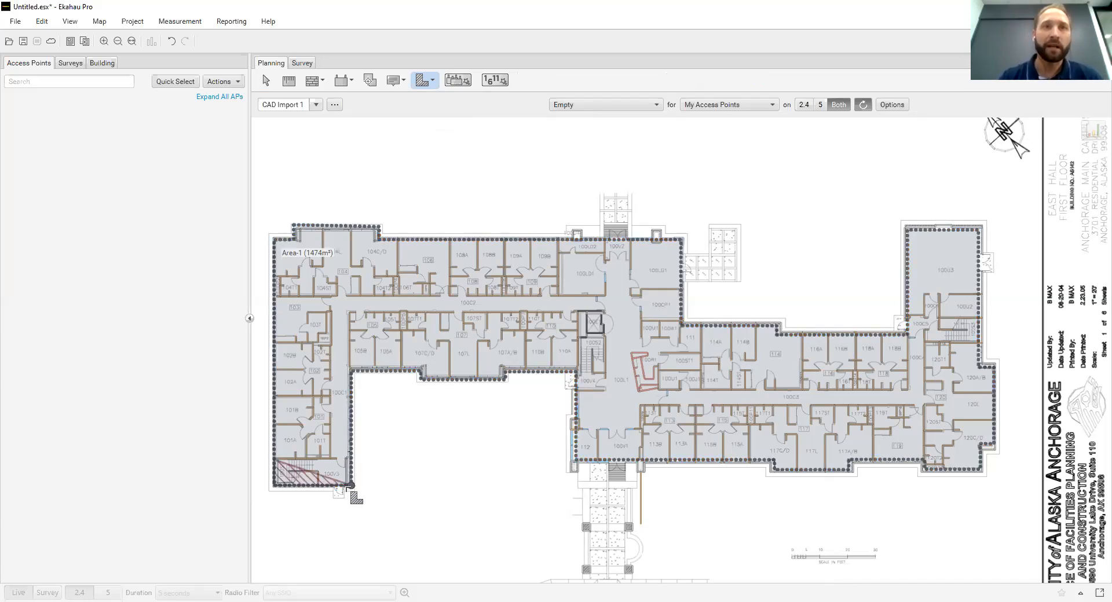
pyautogui.click(350, 485)
pyautogui.doubleClick(350, 461)
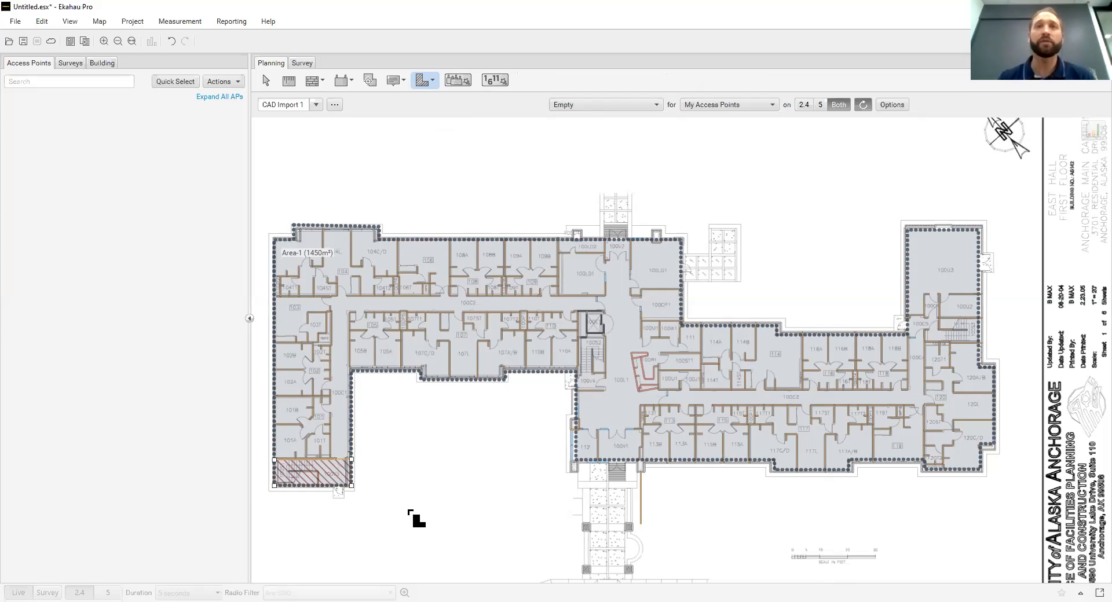
# Draw a rectangular exclusion area over stairwell 100S2 below the central elevator
pyautogui.click(580, 338)
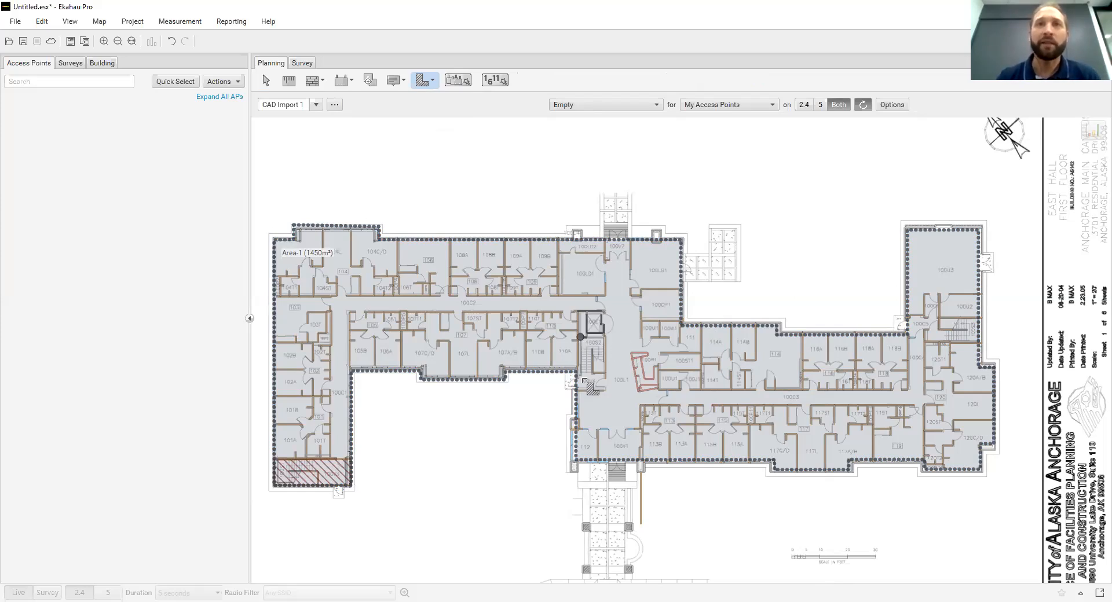
pyautogui.click(584, 389)
pyautogui.click(606, 391)
pyautogui.click(605, 338)
pyautogui.click(581, 338)
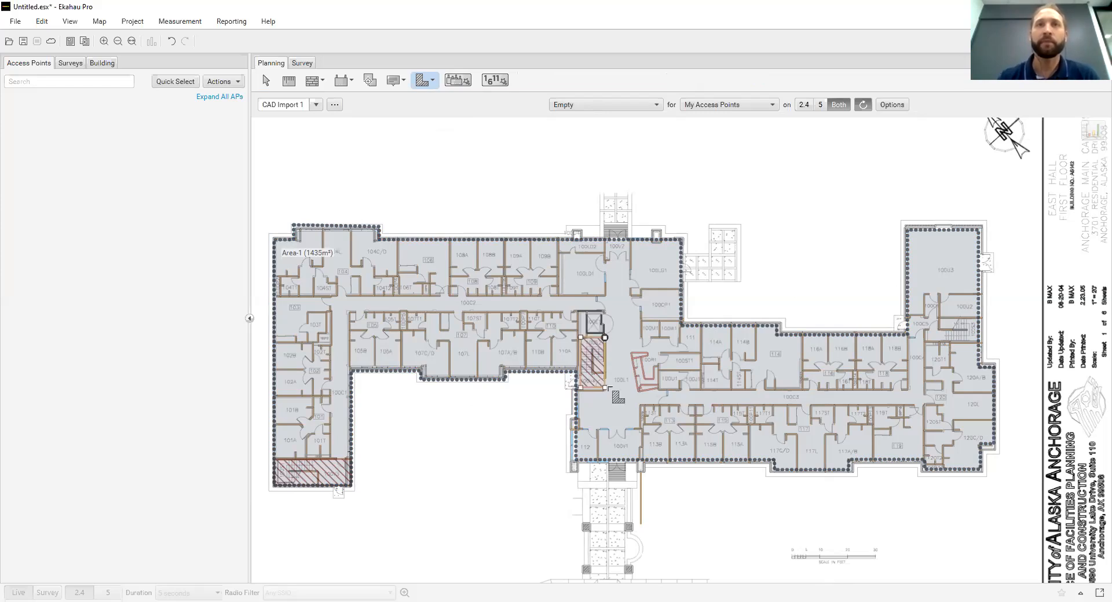
# Draw a five-sided exclusion area over the stairwell below room 100U2 in the right wing, following its angled entrance side
pyautogui.click(939, 317)
pyautogui.click(979, 317)
pyautogui.click(979, 342)
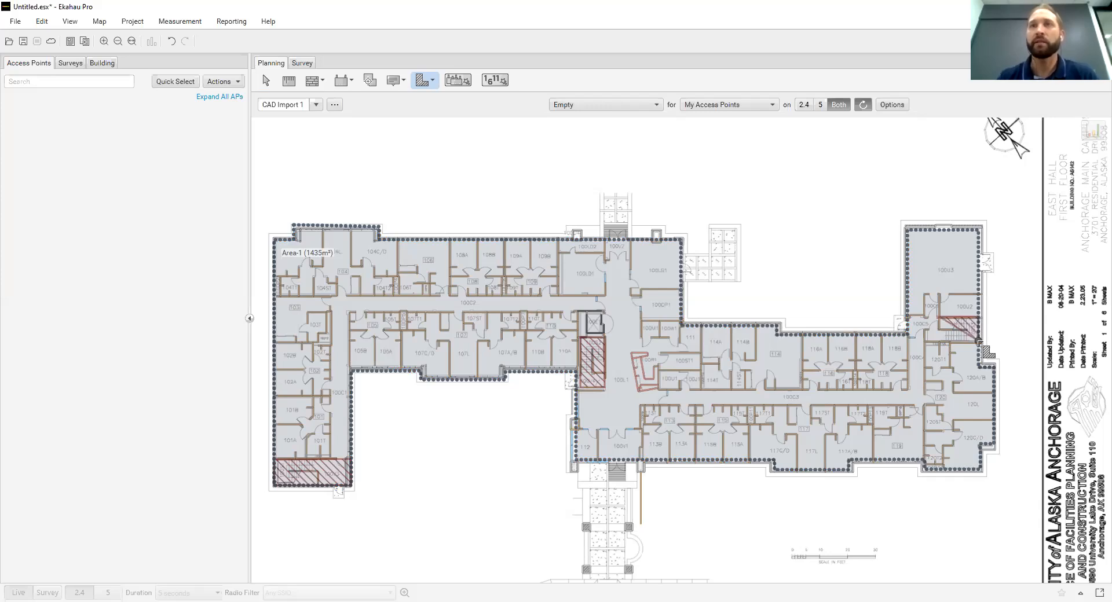
pyautogui.click(929, 341)
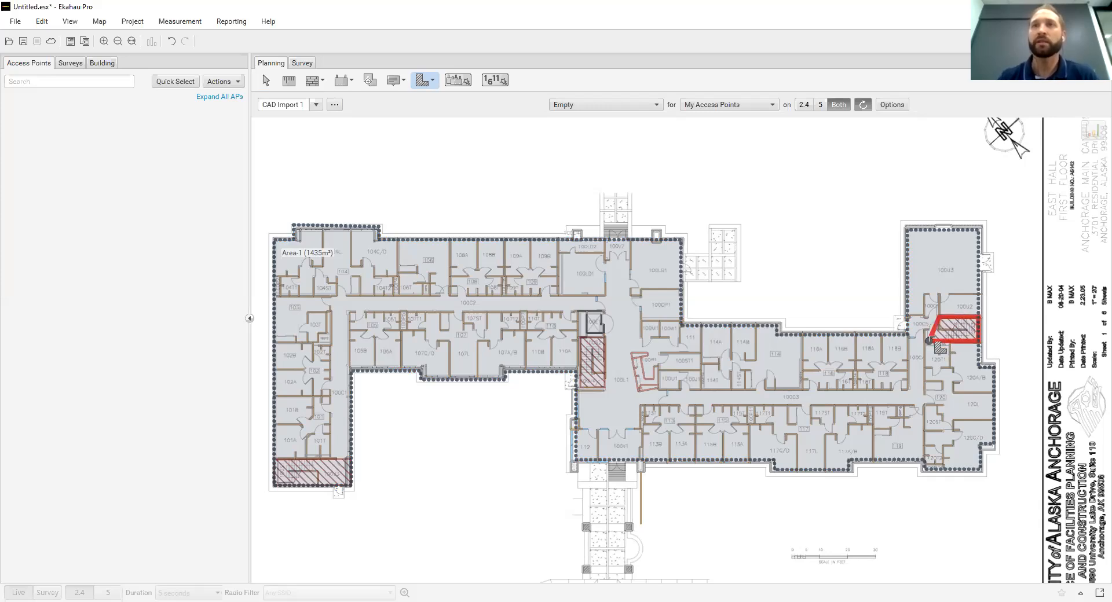
pyautogui.scroll(3, 929, 341)
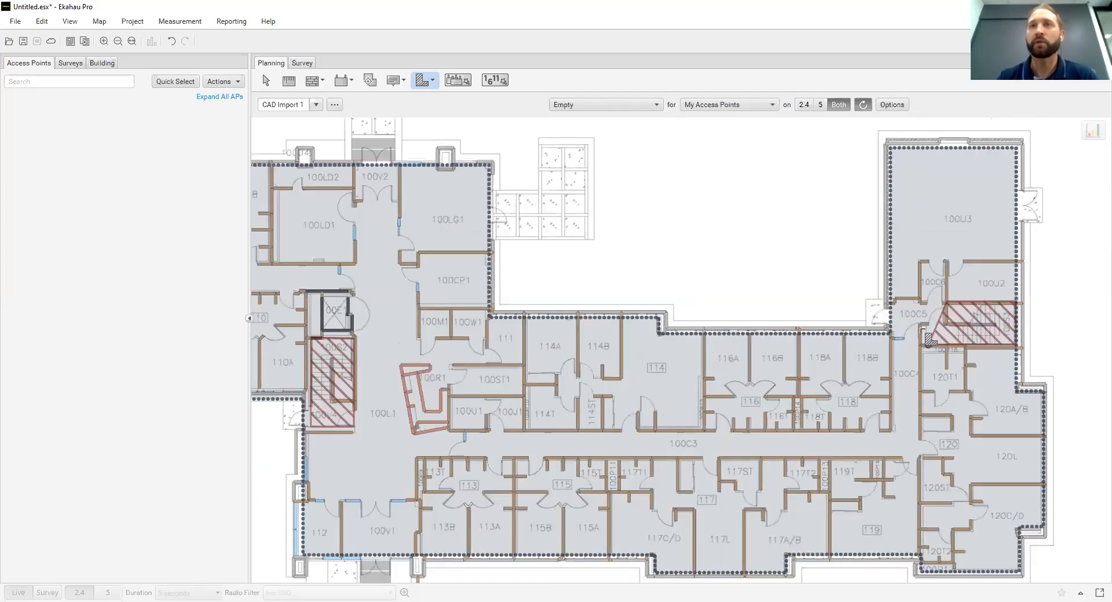
pyautogui.scroll(1, 929, 340)
pyautogui.click(950, 316)
pyautogui.scroll(-2, 944, 342)
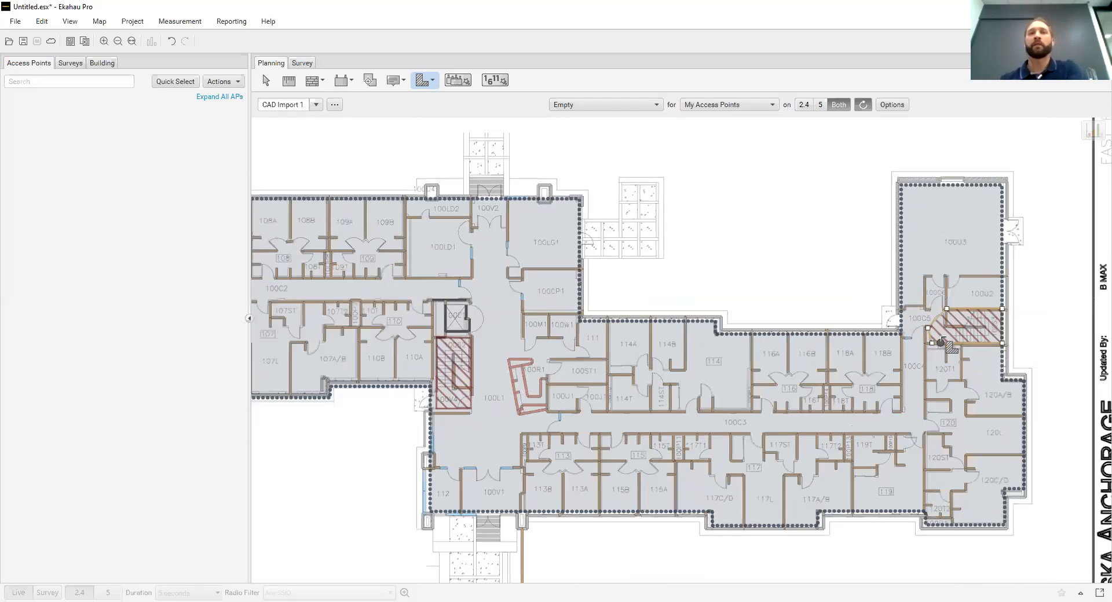
pyautogui.scroll(-1, 941, 342)
pyautogui.scroll(-1, 941, 341)
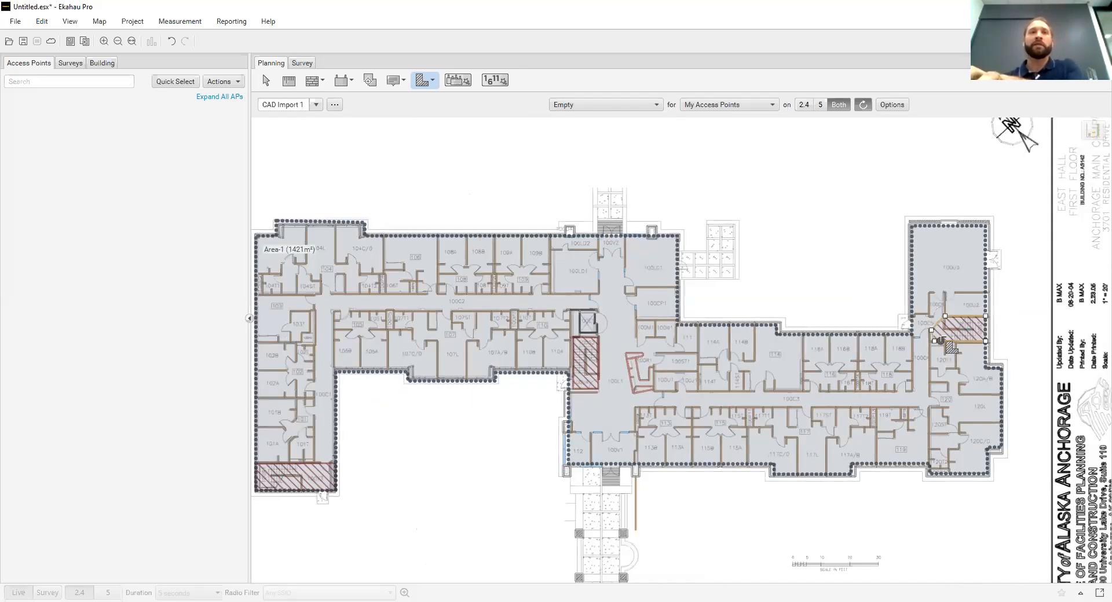
pyautogui.scroll(-1, 950, 346)
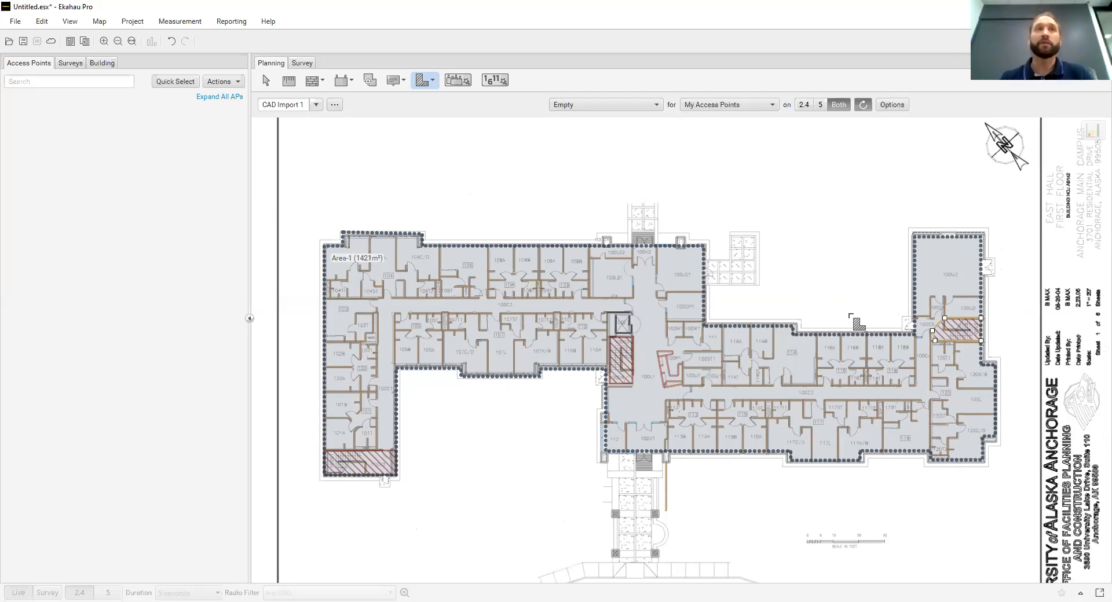
pyautogui.click(101, 64)
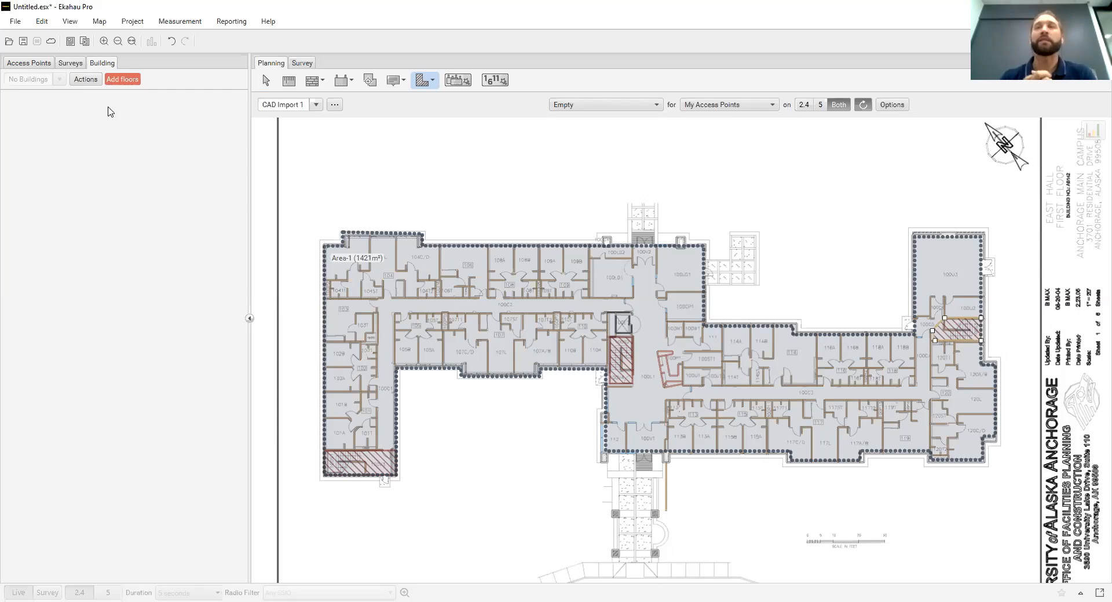
pyautogui.click(42, 64)
pyautogui.click(344, 83)
pyautogui.click(318, 81)
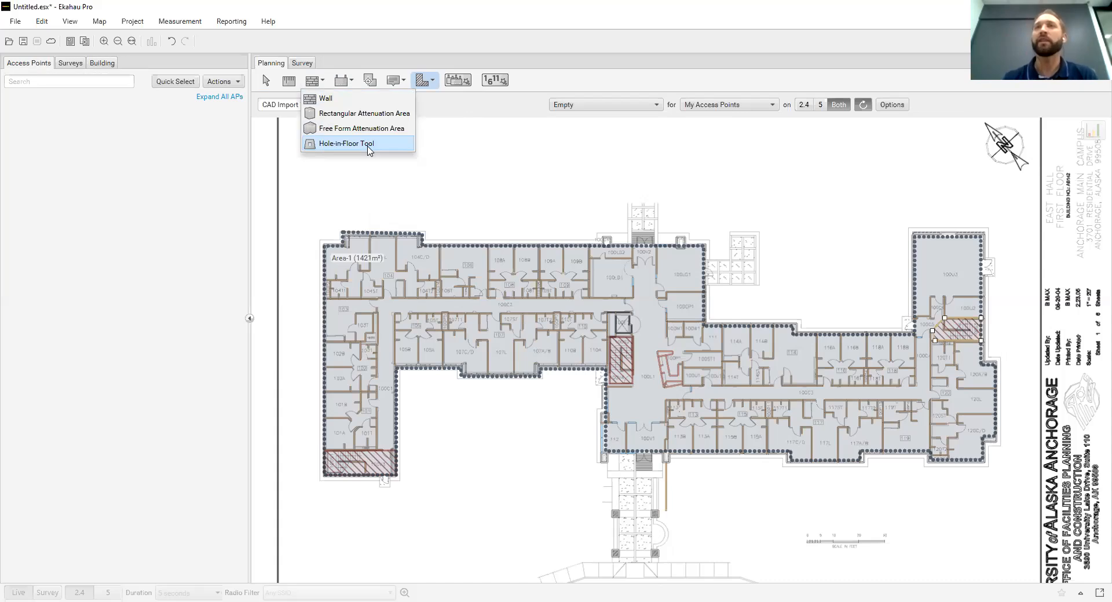
pyautogui.click(585, 85)
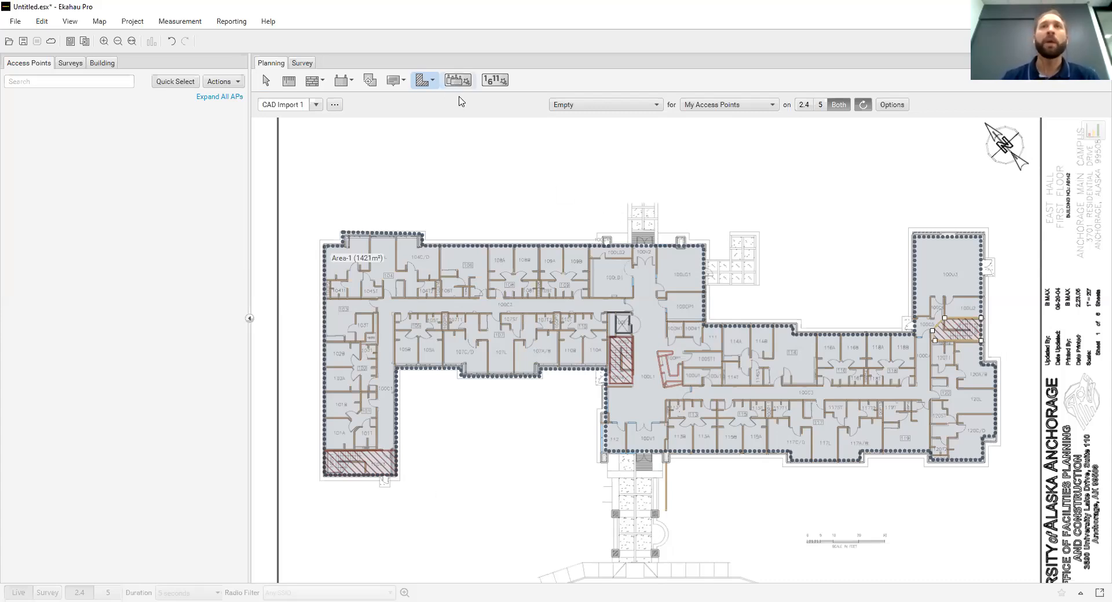
# Open the area options of the Area-1 requirement area and choose Voice + Data as its coverage profile
pyautogui.click(266, 81)
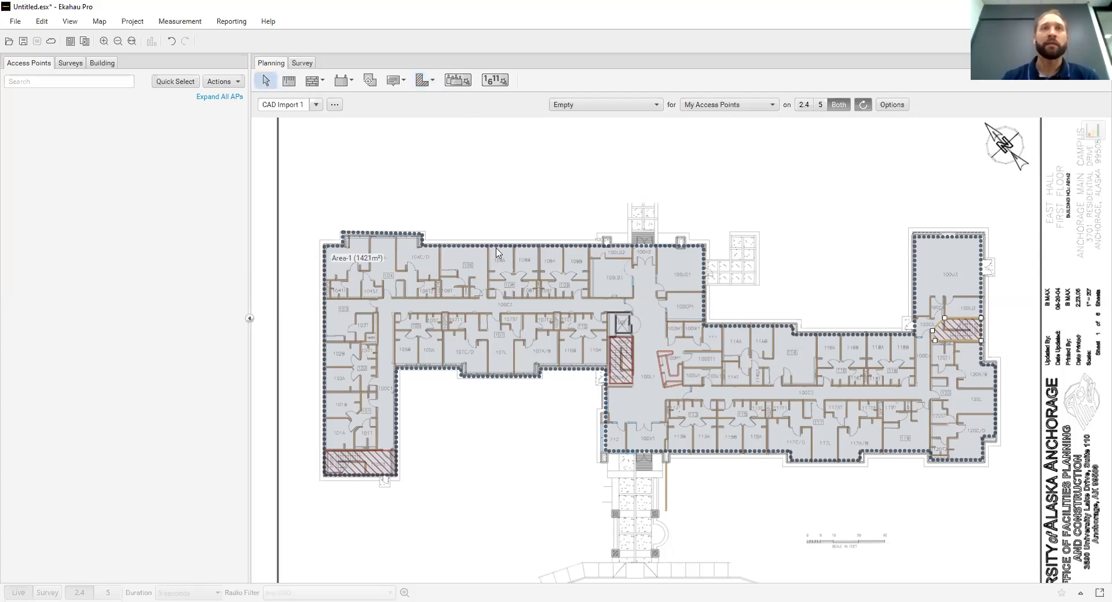
pyautogui.click(479, 258)
pyautogui.rightClick(479, 258)
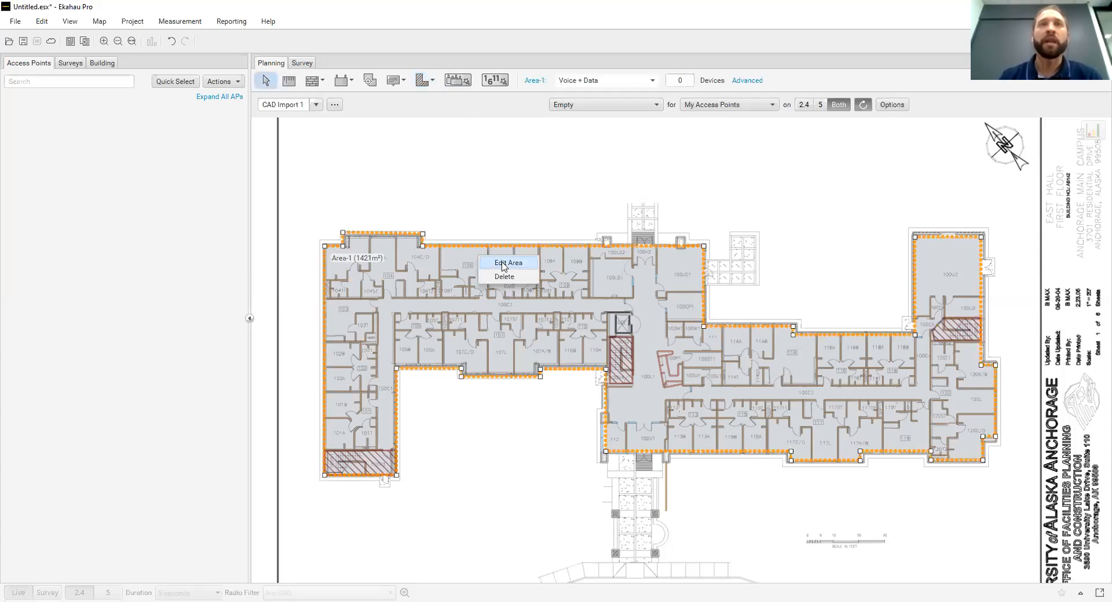
pyautogui.click(503, 264)
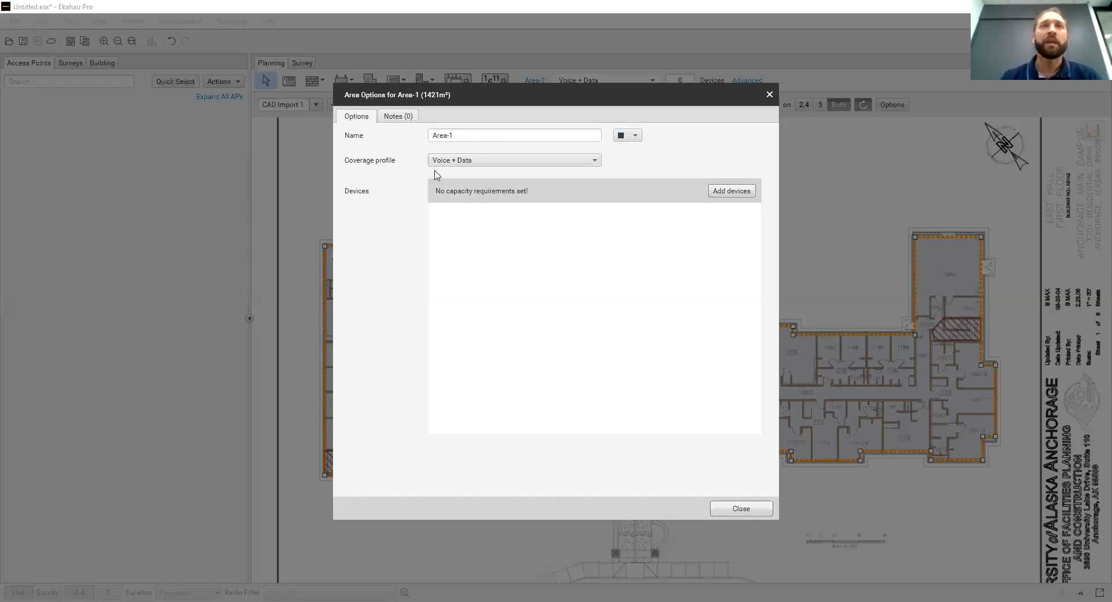
pyautogui.click(503, 166)
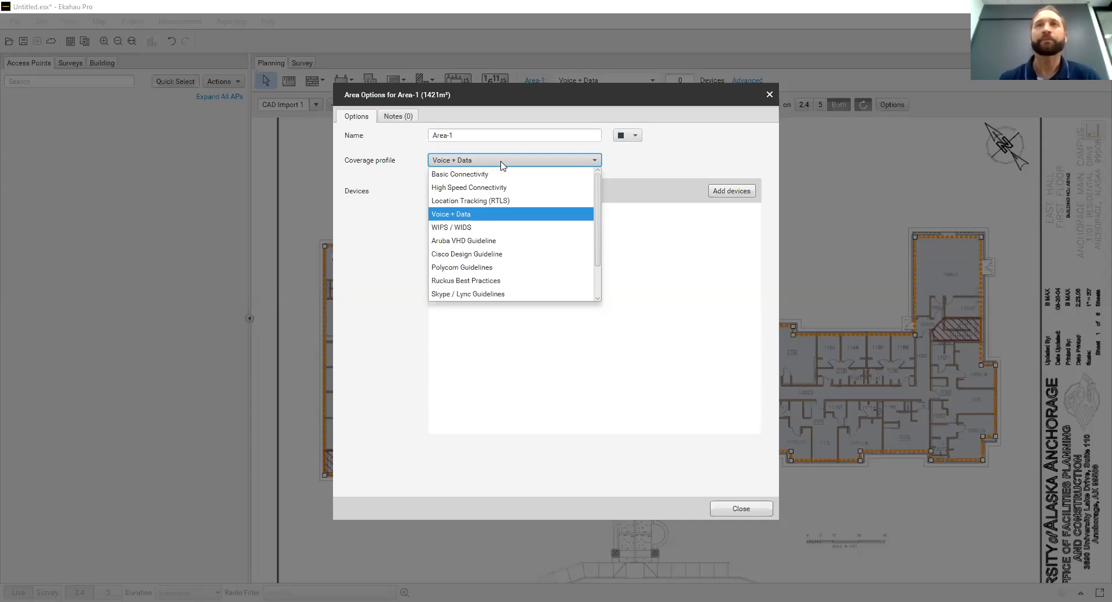
pyautogui.click(493, 220)
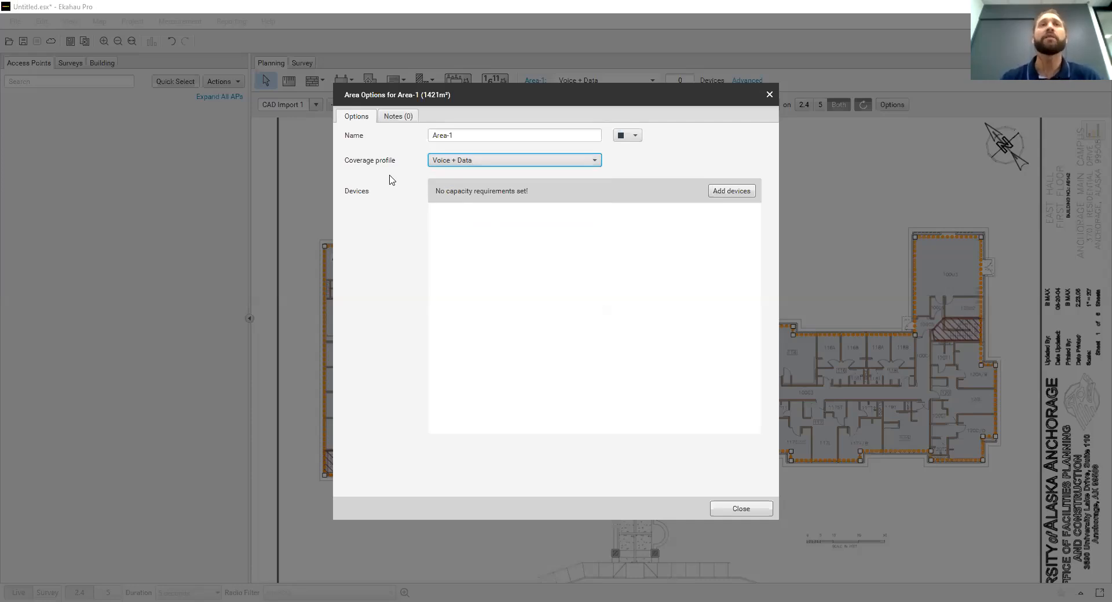
# Add a device group to Area-1's capacity requirements and set its count to 300
pyautogui.click(732, 191)
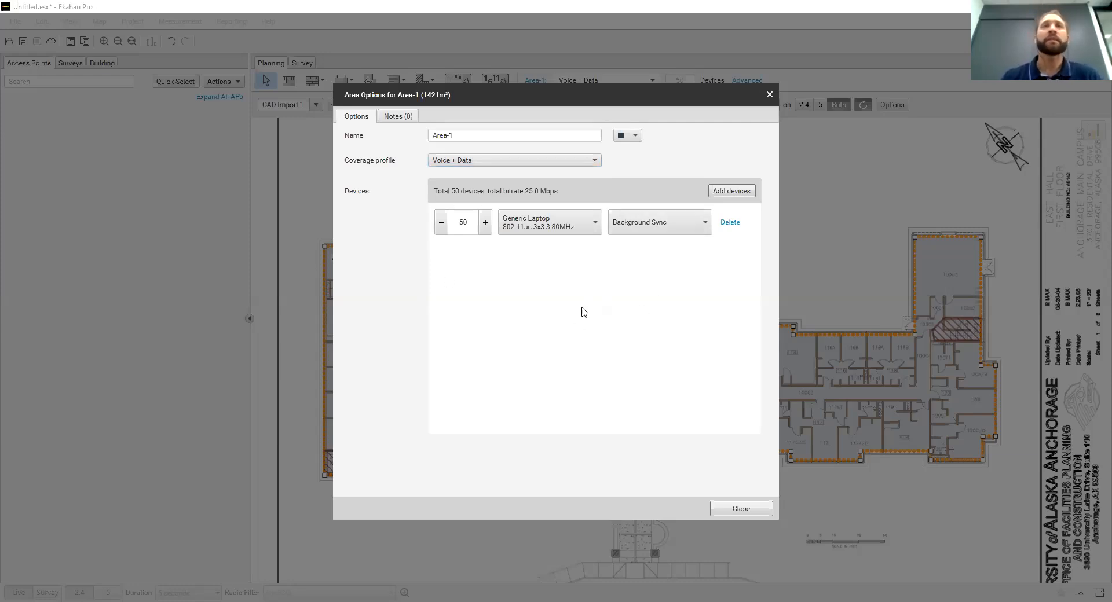
pyautogui.doubleClick(463, 221)
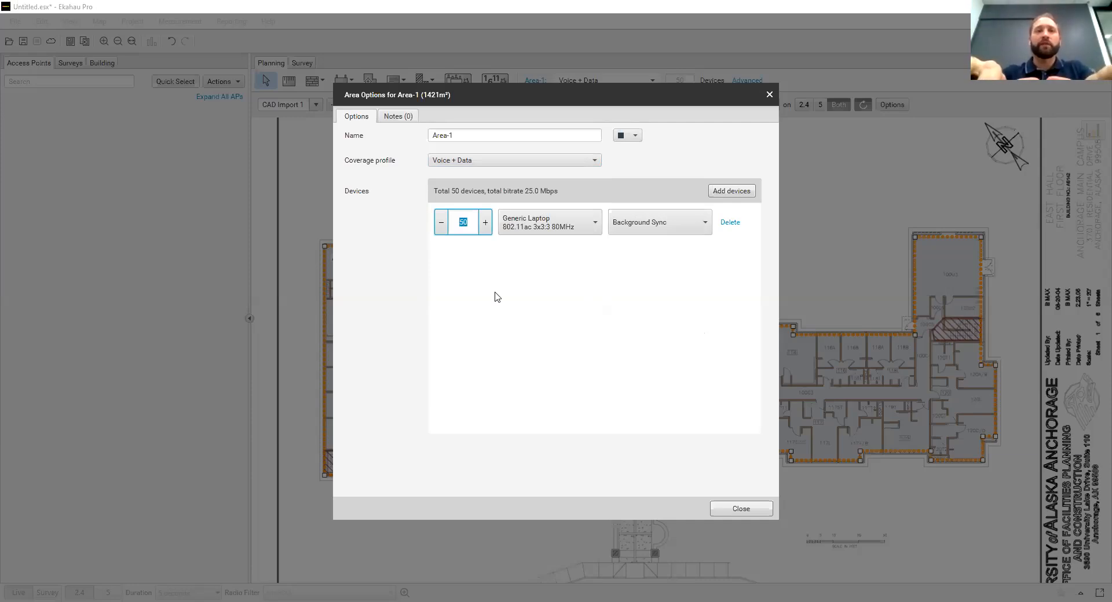
pyautogui.write('300')
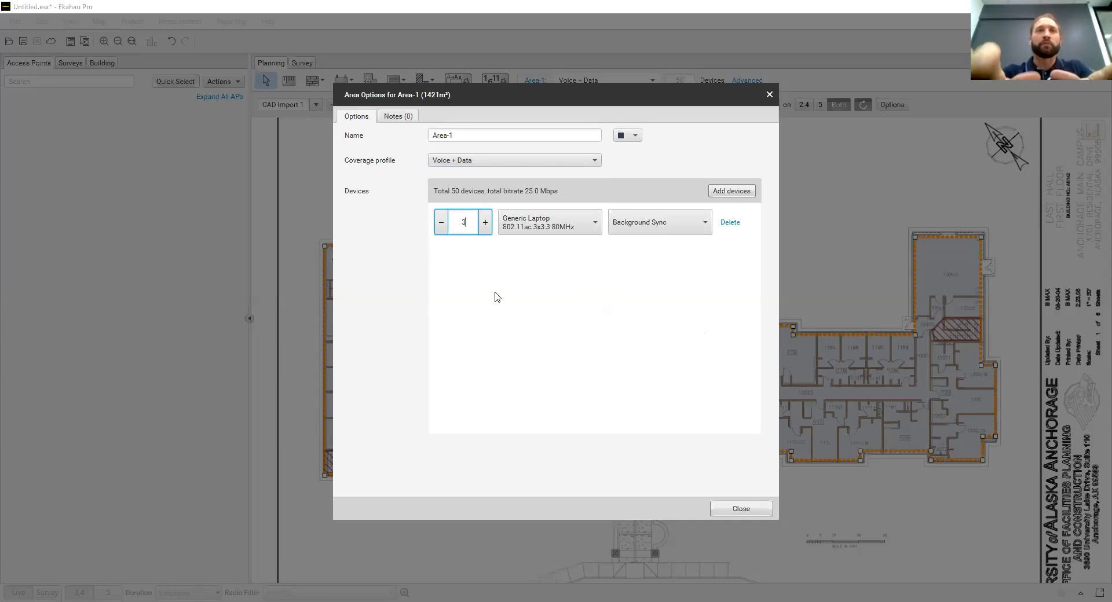
pyautogui.click(561, 274)
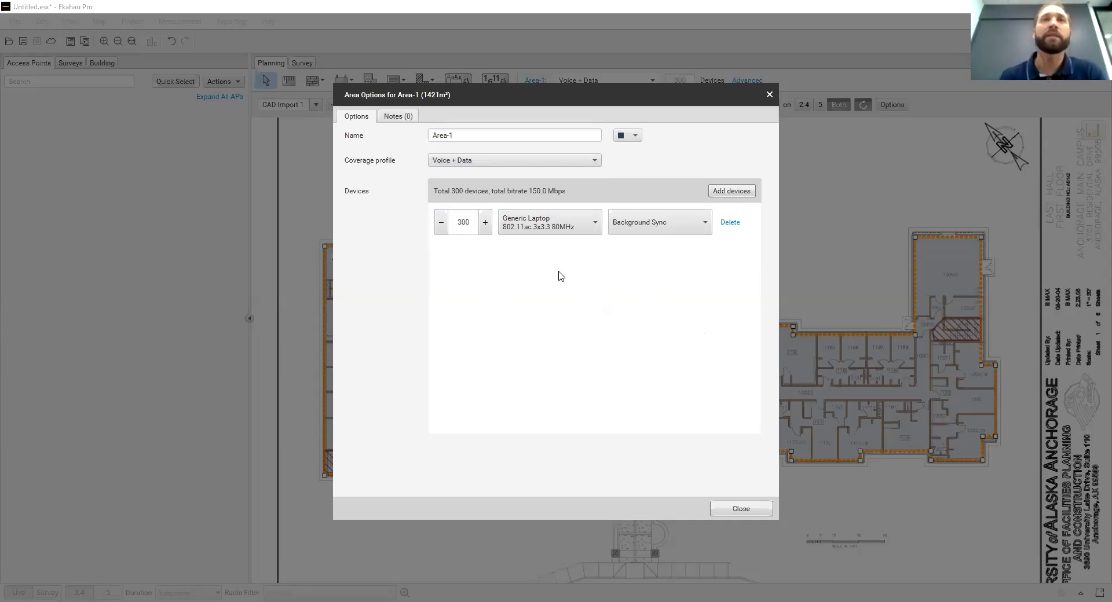
# Open the device profile configuration for the 300 devices and add a new custom profile
pyautogui.click(597, 227)
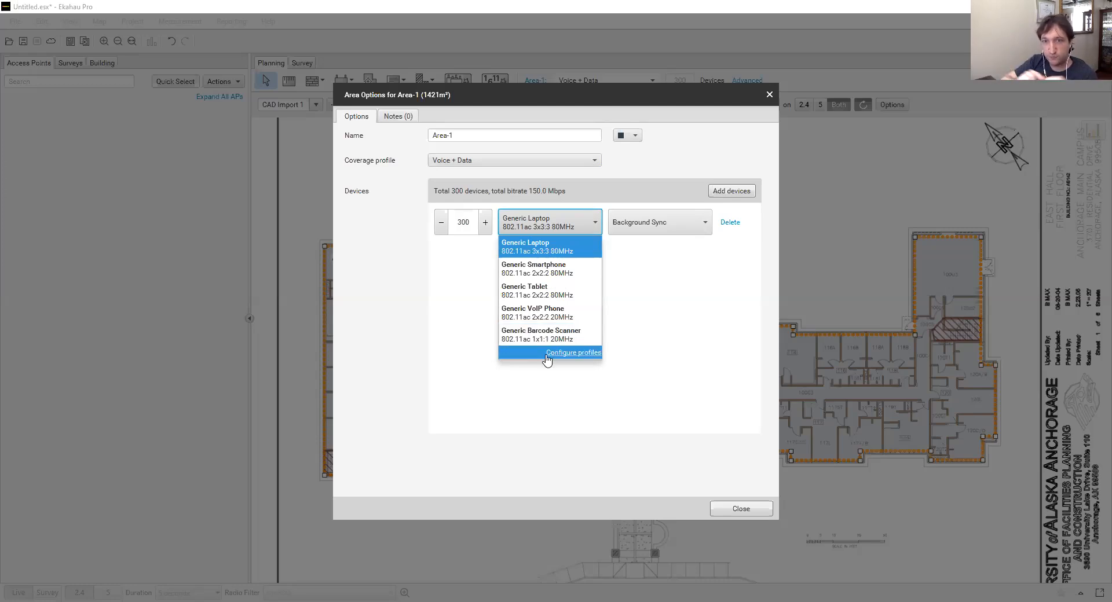
pyautogui.click(572, 355)
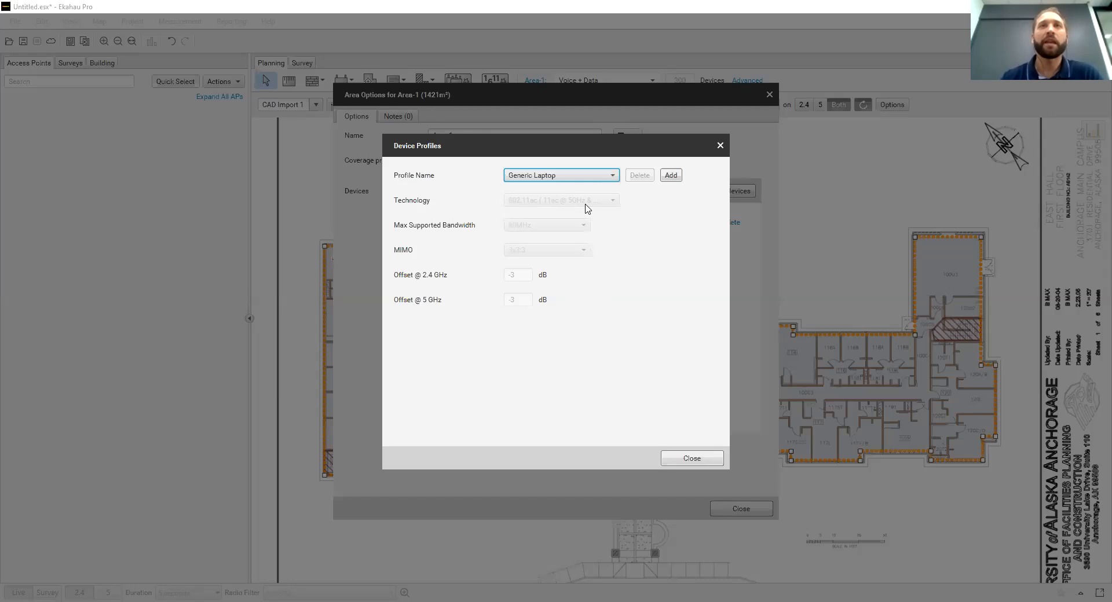
pyautogui.click(612, 177)
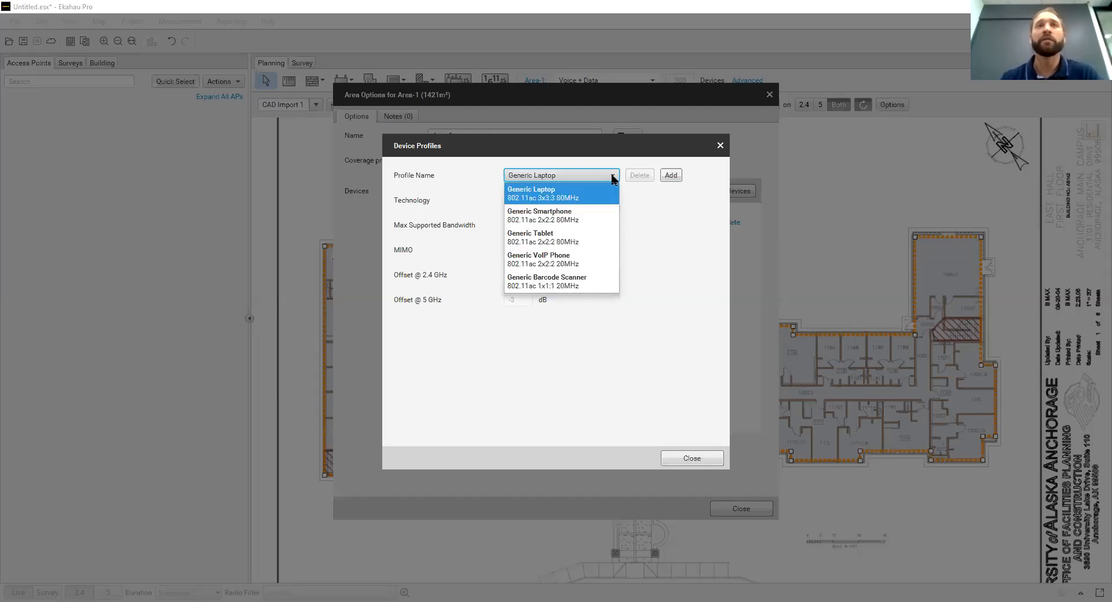
pyautogui.click(670, 210)
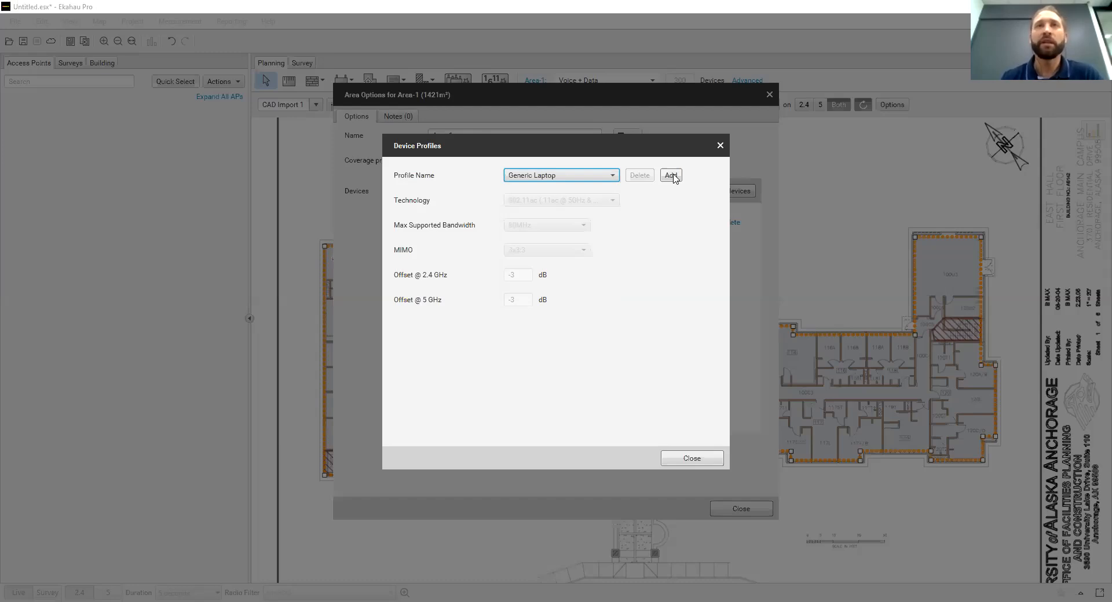
pyautogui.click(671, 175)
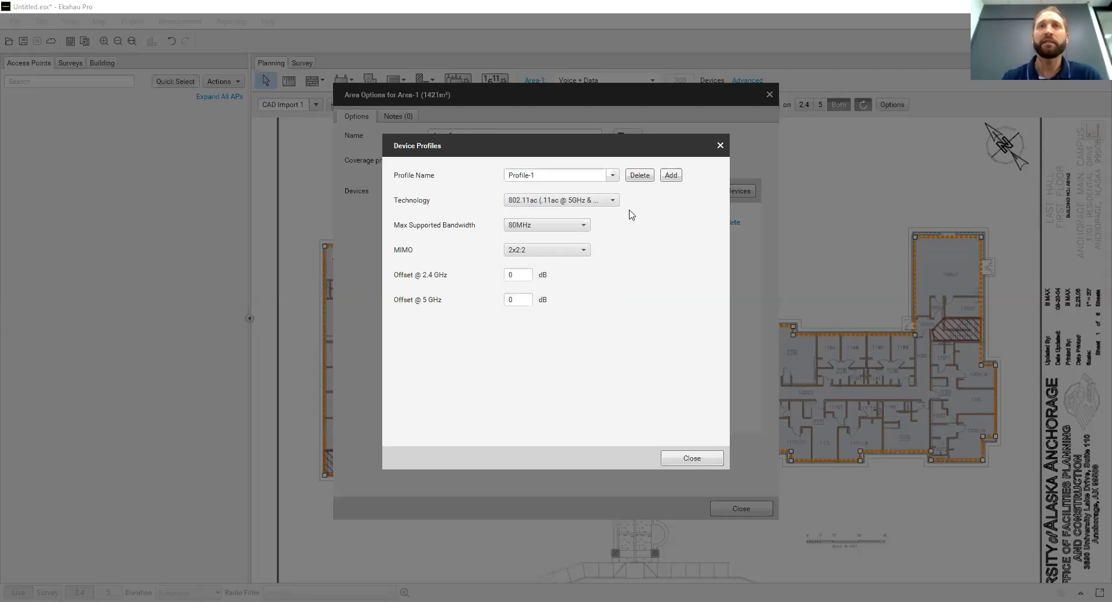
# Examine the new device profile's technology, maximum bandwidth and MIMO options without changing them
pyautogui.click(613, 200)
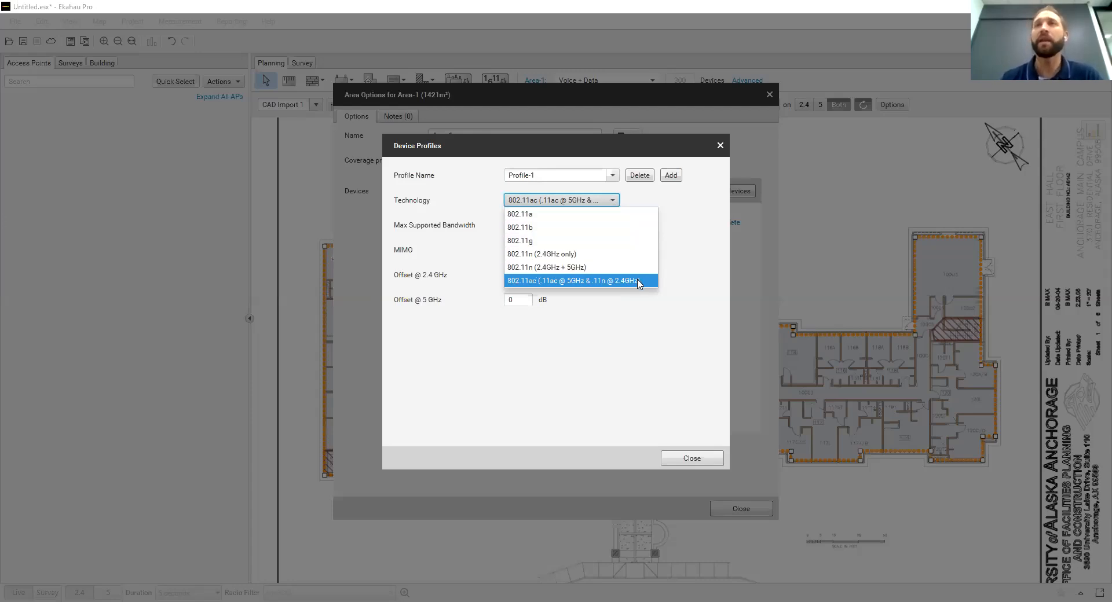
pyautogui.click(639, 323)
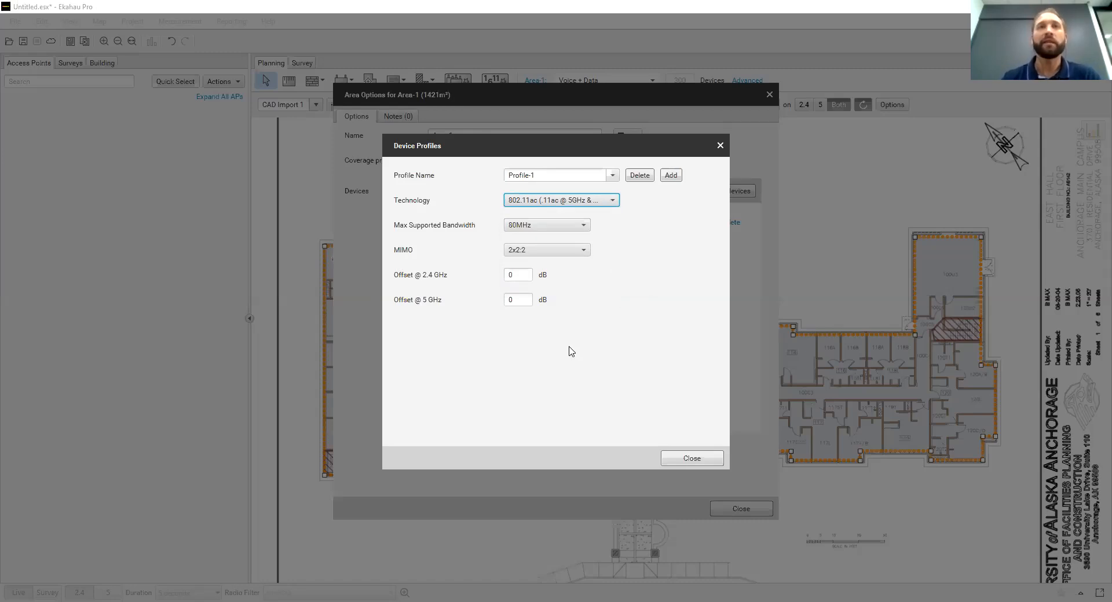
pyautogui.click(582, 227)
pyautogui.click(582, 228)
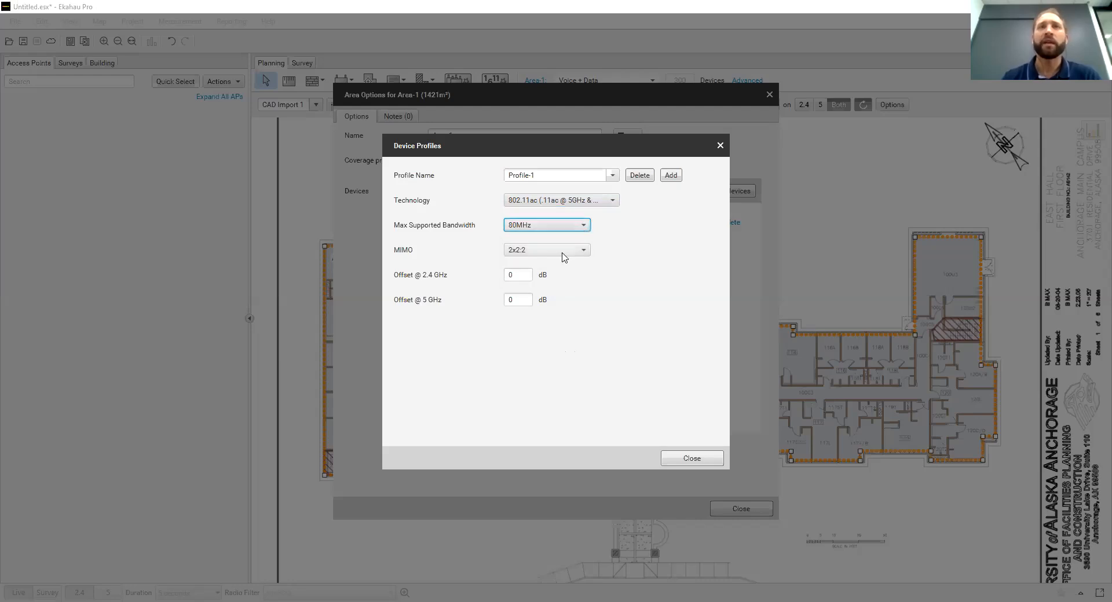
pyautogui.click(563, 250)
pyautogui.click(561, 253)
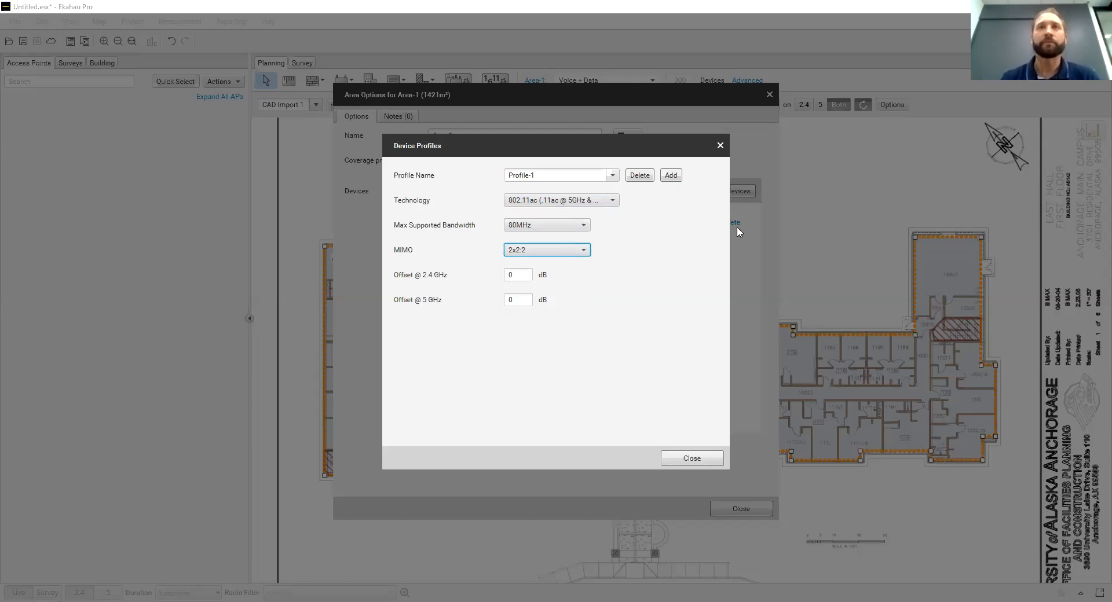
# Close the device profiles and assign the Generic Laptop profile to the 300 devices
pyautogui.click(720, 146)
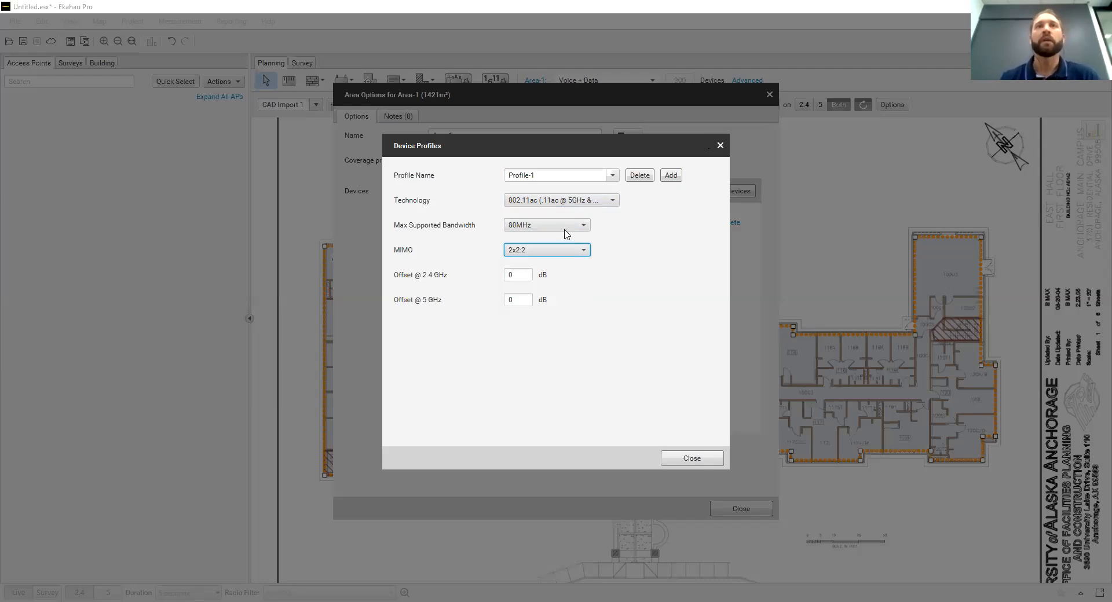
pyautogui.click(574, 218)
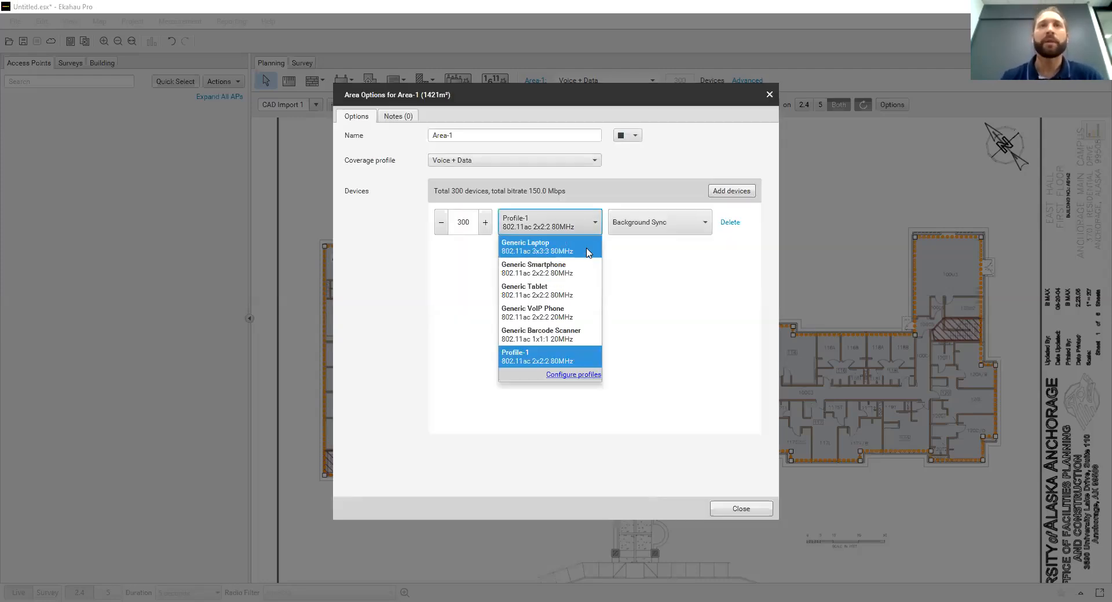
pyautogui.click(587, 251)
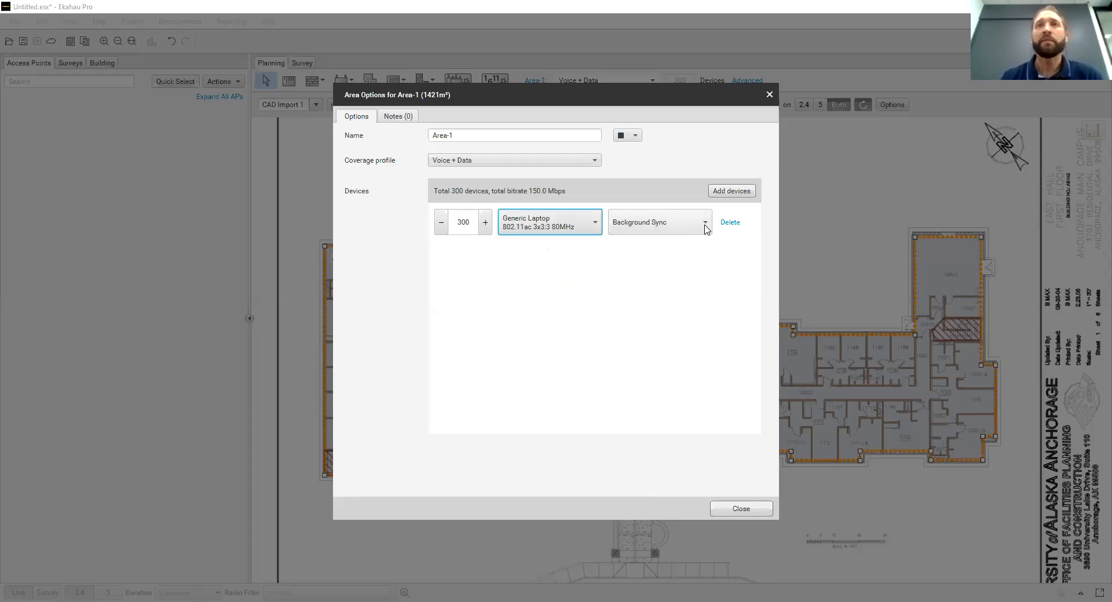
# Open the usage profile configuration for the 300 laptops and add a new custom profile
pyautogui.click(706, 228)
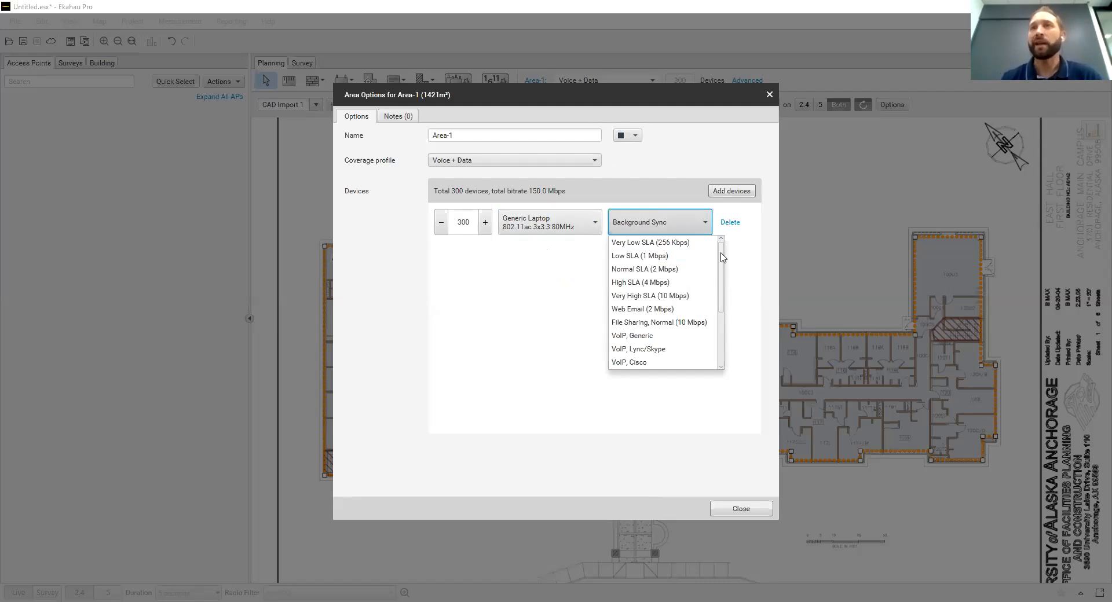
pyautogui.moveTo(721, 253)
pyautogui.mouseDown()
pyautogui.moveTo(728, 315)
pyautogui.moveTo(731, 257)
pyautogui.mouseUp()
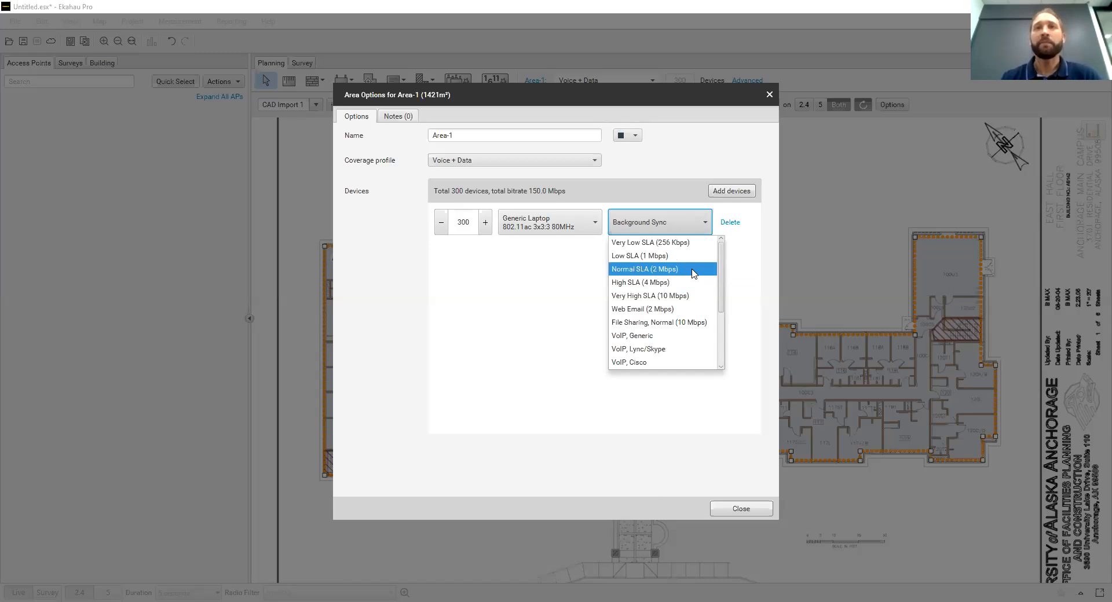
pyautogui.scroll(-3, 694, 284)
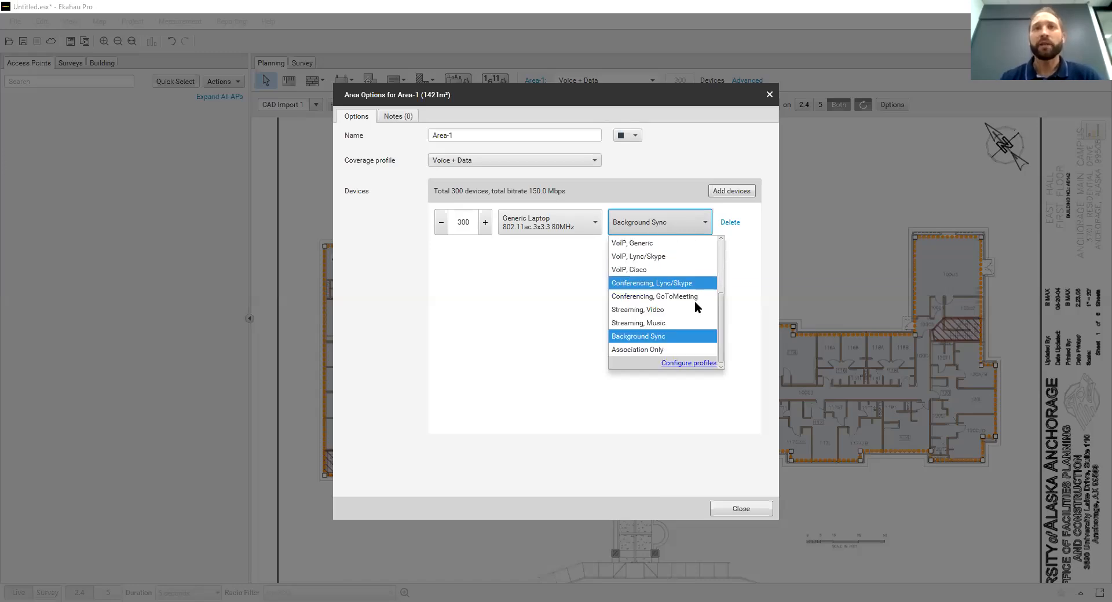
pyautogui.click(694, 365)
pyautogui.click(676, 168)
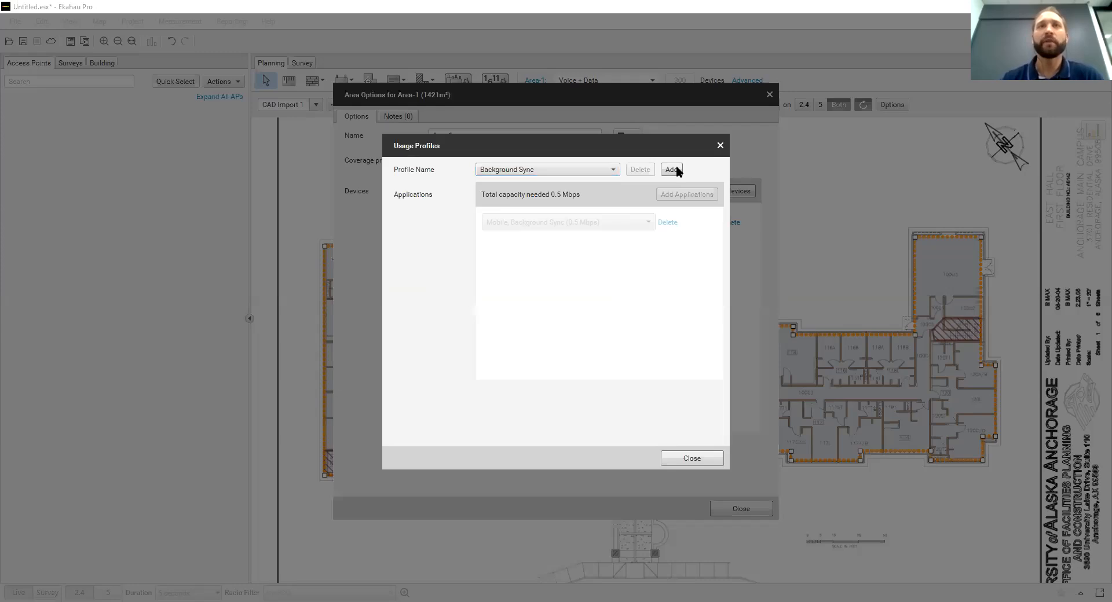
# Examine the application types and bitrates offered for the new usage profile without changing its application
pyautogui.click(648, 223)
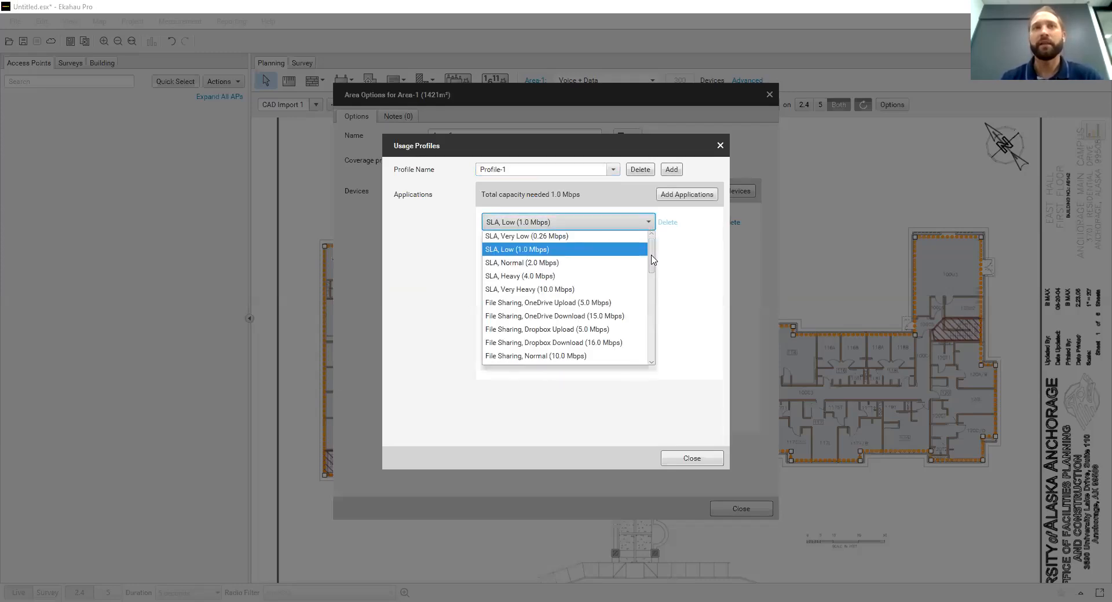
pyautogui.scroll(-1, 652, 258)
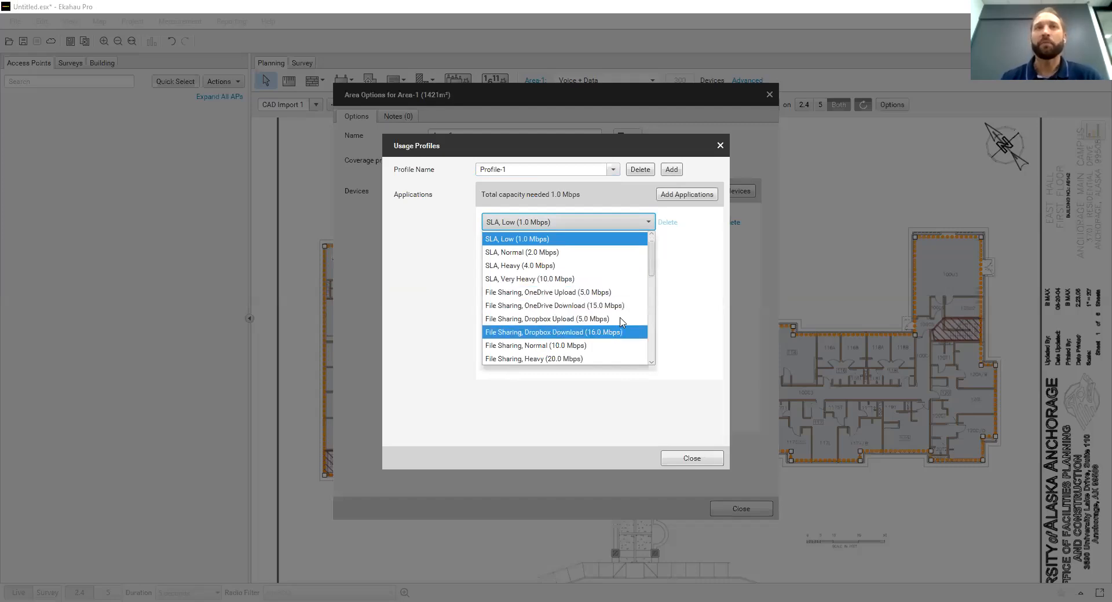
pyautogui.scroll(-2, 622, 316)
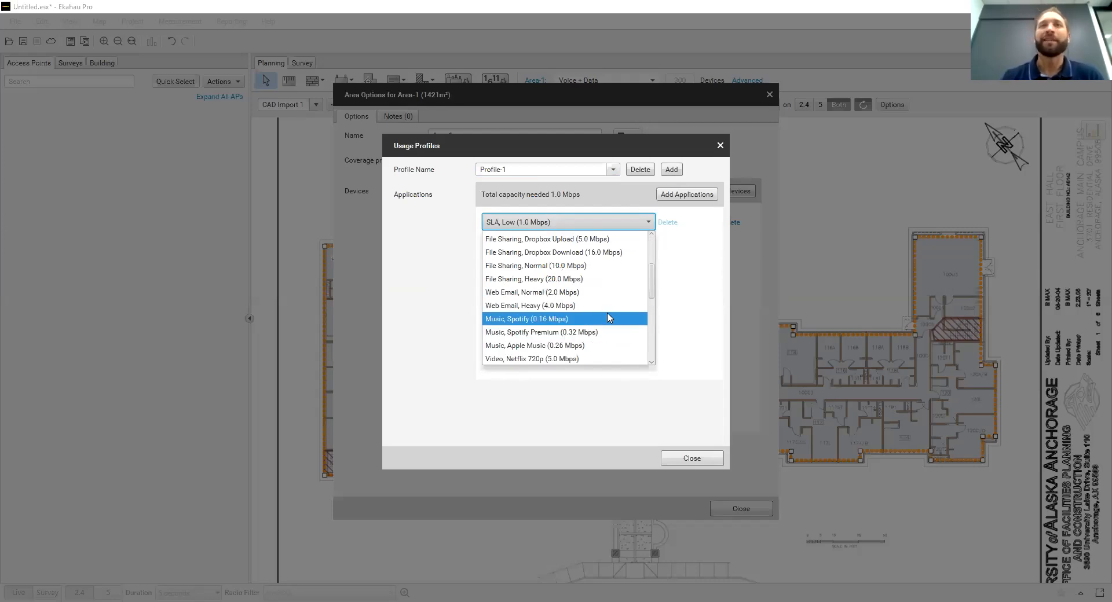
pyautogui.scroll(-5, 609, 327)
pyautogui.scroll(-1, 611, 327)
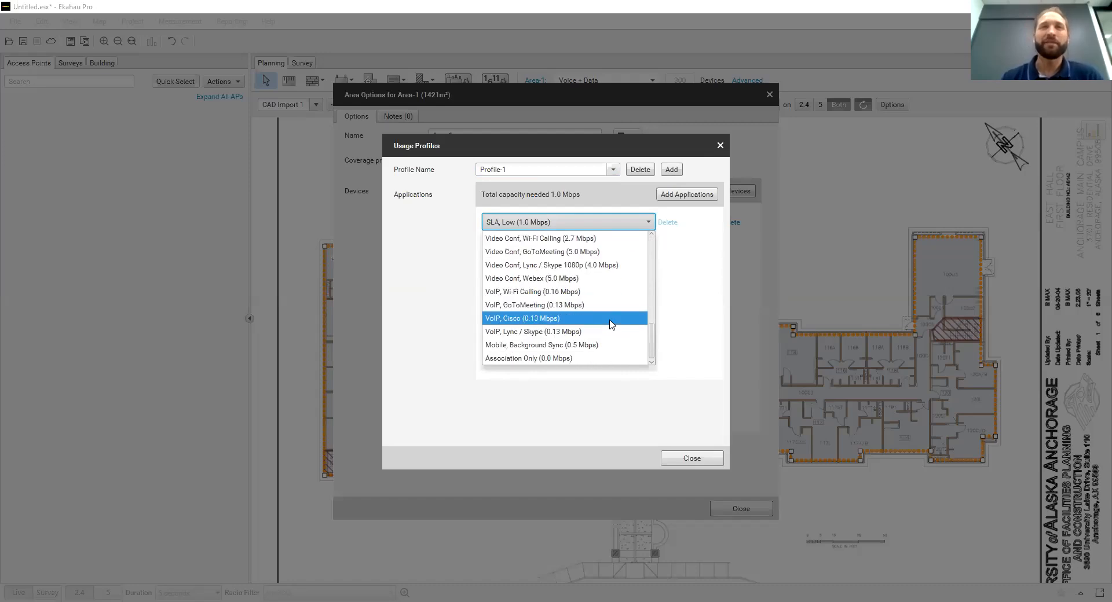
pyautogui.click(682, 320)
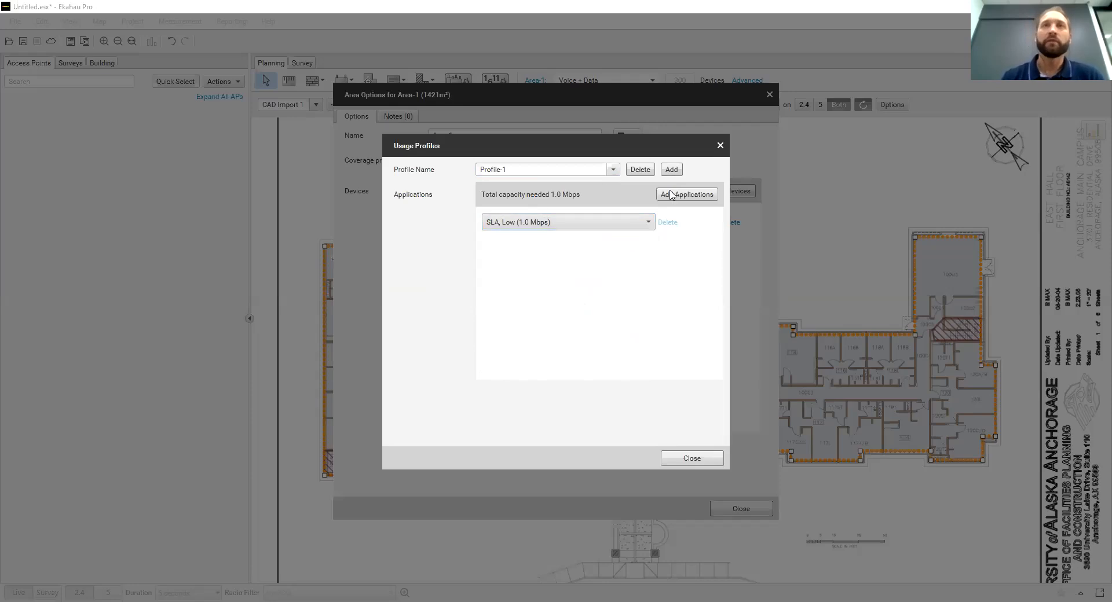
# Close the usage profiles and assign Normal SLA (2 Mbps) to the 300 Generic Laptop devices
pyautogui.click(722, 146)
pyautogui.click(695, 224)
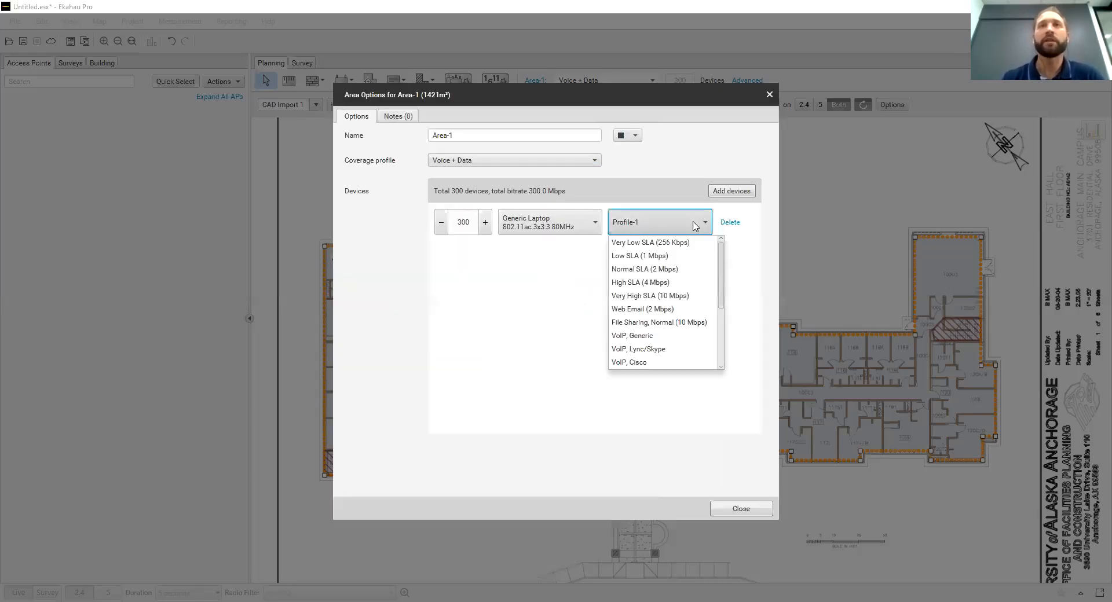
pyautogui.click(698, 271)
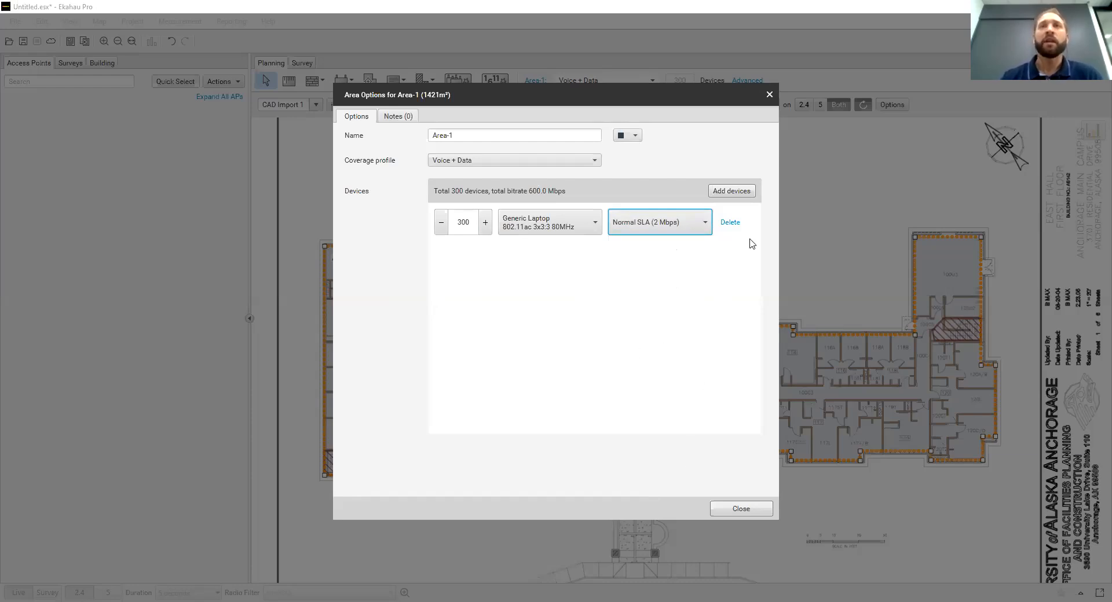
# Add a second device group to Area-1 with 300 devices and the Generic Smartphone profile
pyautogui.click(741, 190)
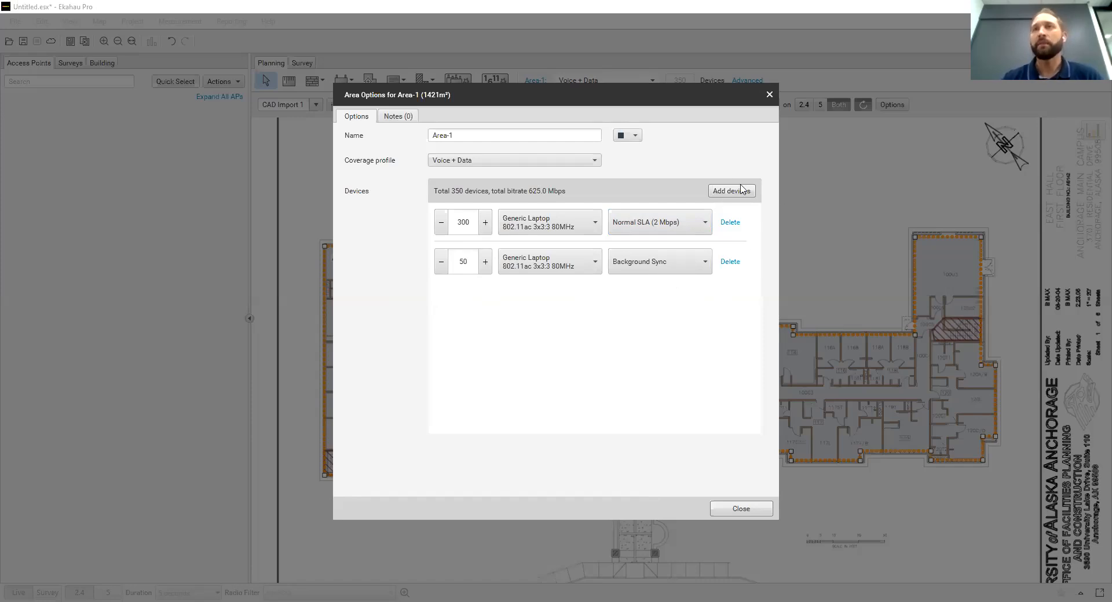
pyautogui.moveTo(468, 262); pyautogui.dragTo(450, 265)
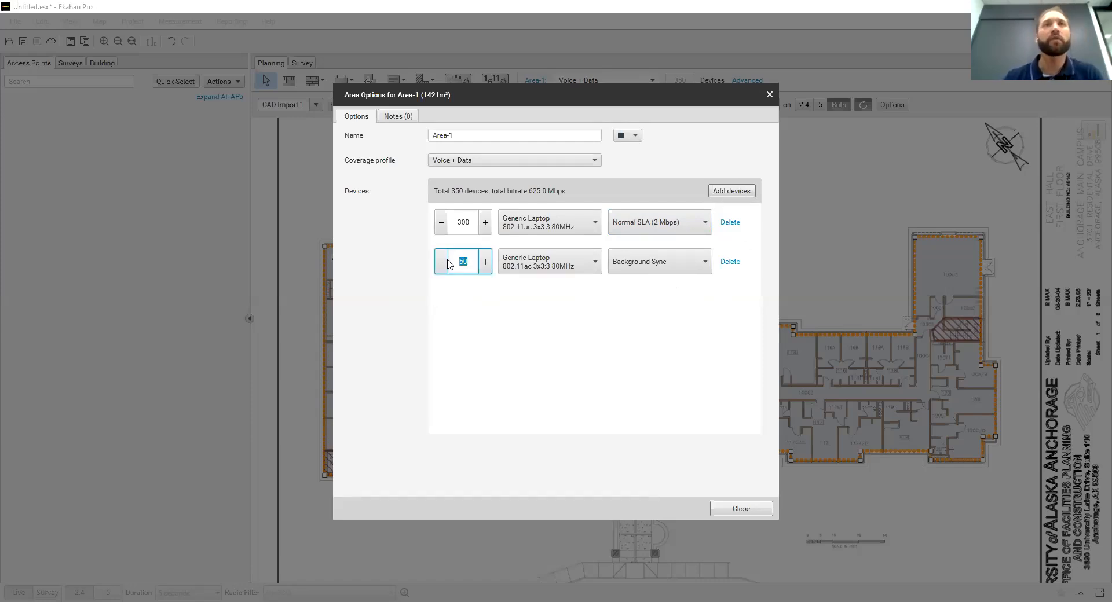
pyautogui.write('300')
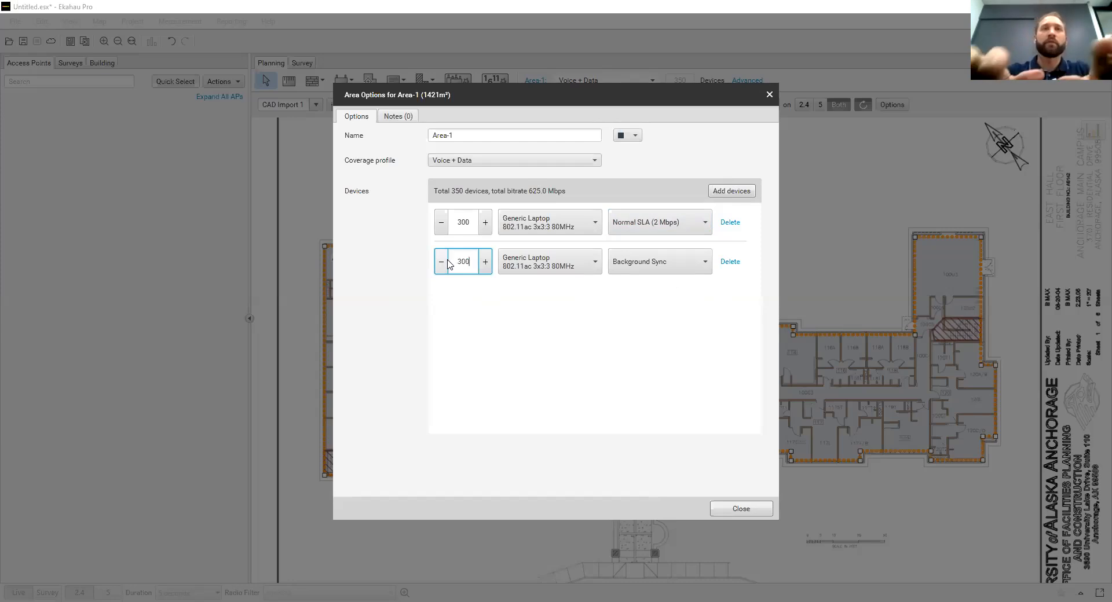
pyautogui.click(588, 267)
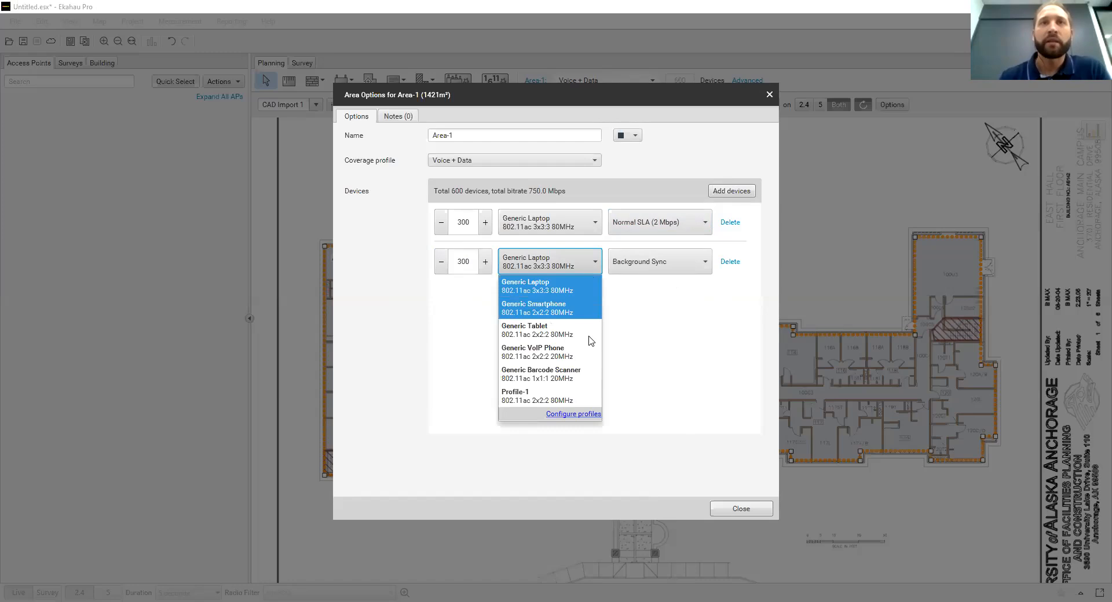
pyautogui.click(588, 308)
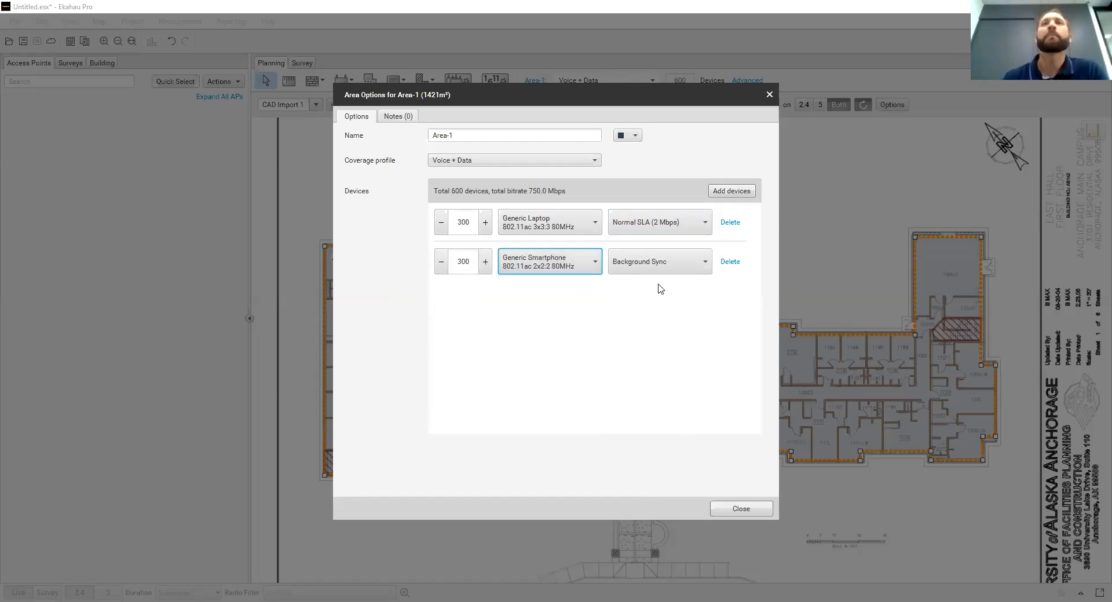
# Set the smartphones' usage profile to Low SLA (1 Mbps) and close the Area-1 options
pyautogui.click(694, 265)
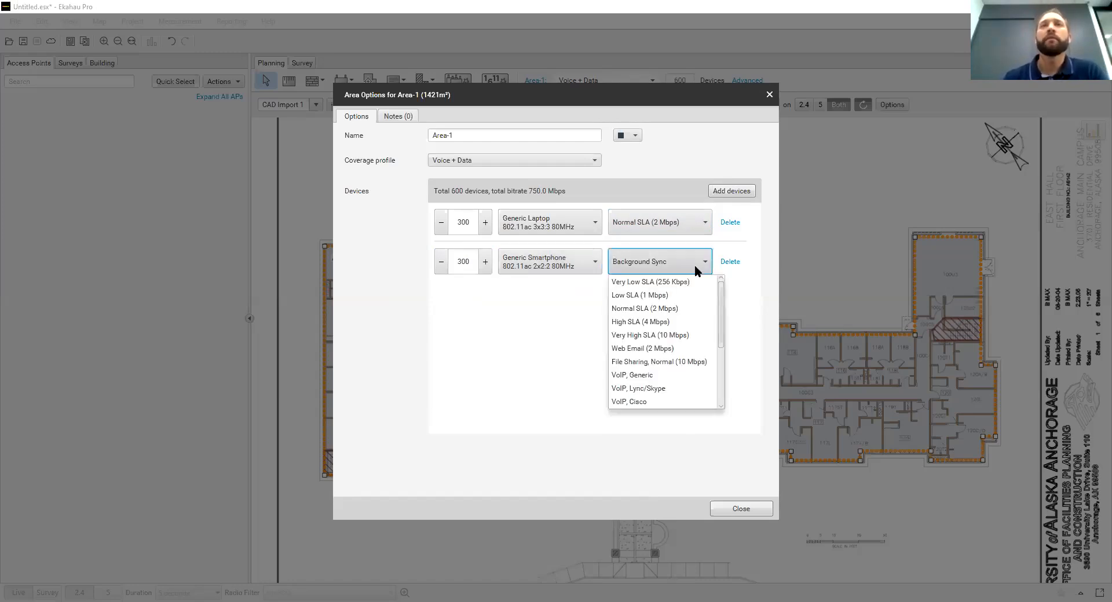
pyautogui.click(695, 296)
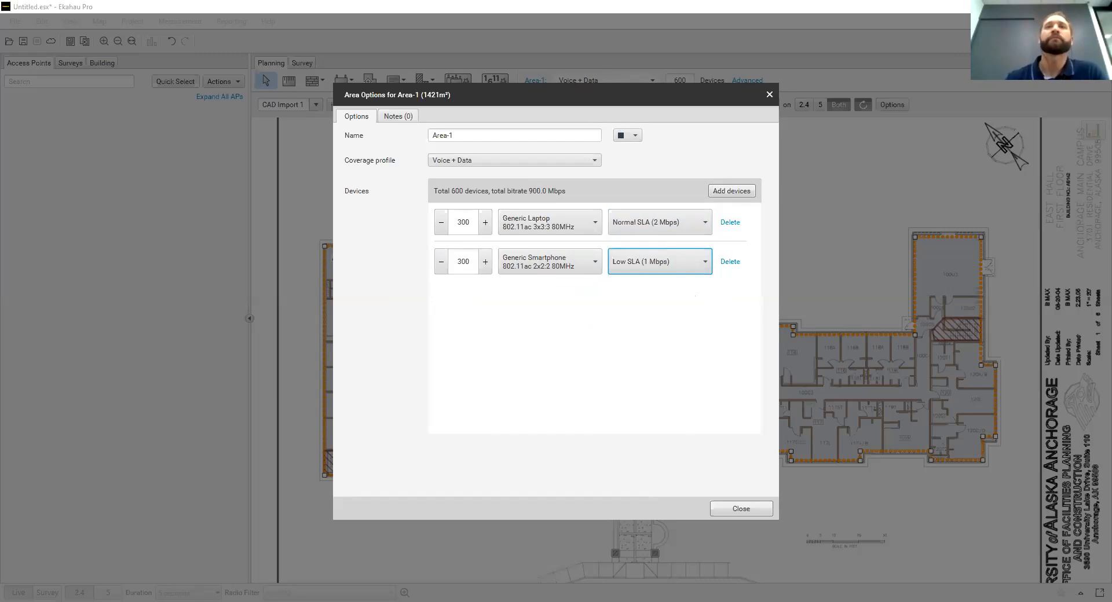
pyautogui.click(760, 513)
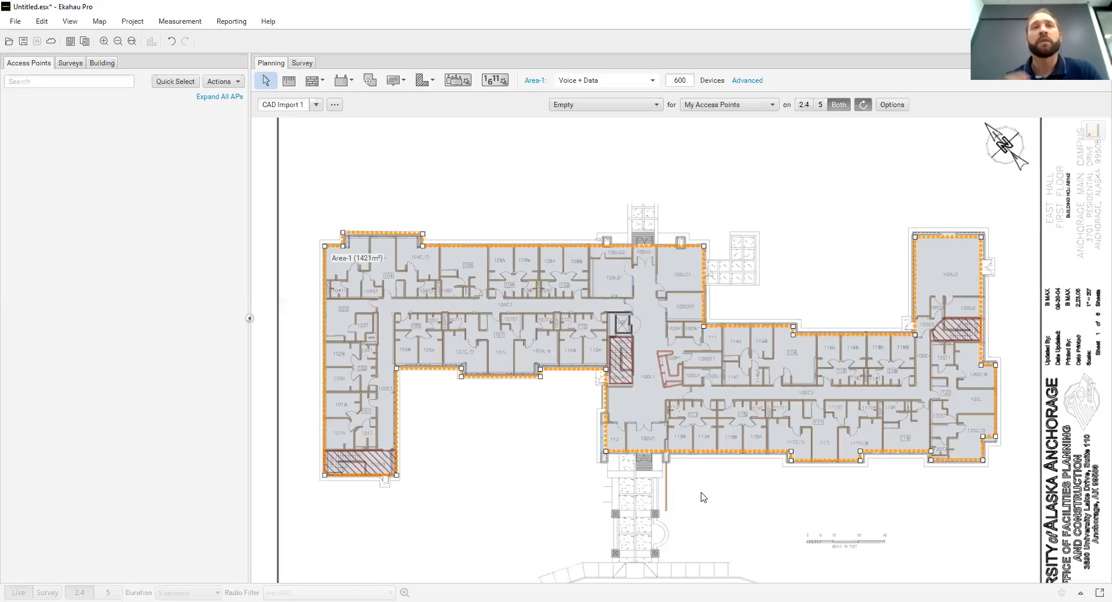
# Review the project's Voice + Data coverage requirement criteria and close them without changes
pyautogui.click(135, 23)
pyautogui.click(157, 41)
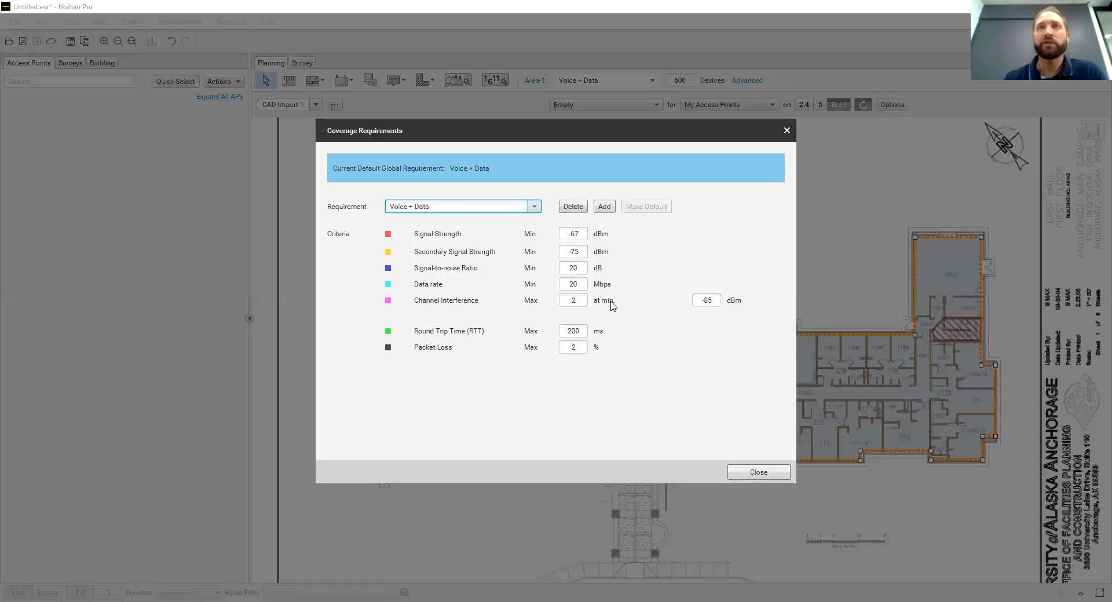
pyautogui.click(774, 478)
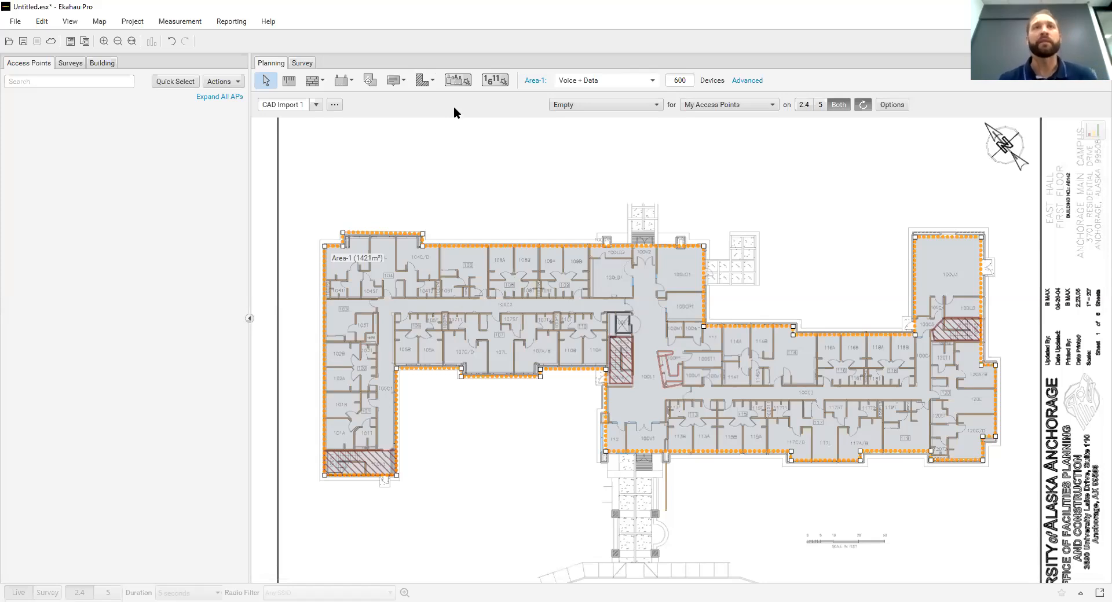
# Open the Auto-Planner and filter the access point types by "ubiq"
pyautogui.click(465, 84)
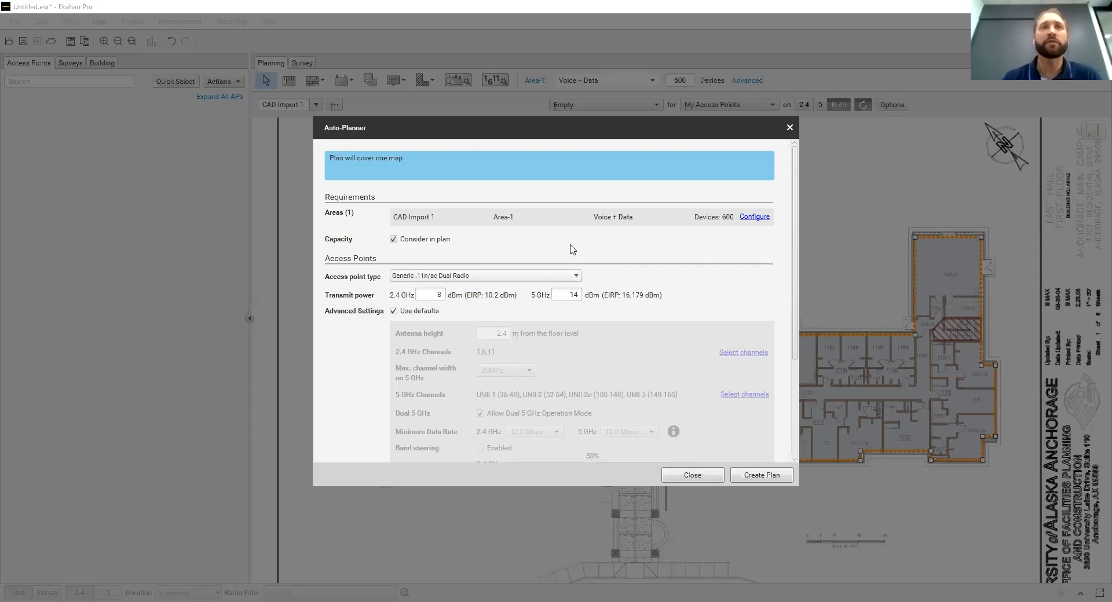
pyautogui.click(576, 276)
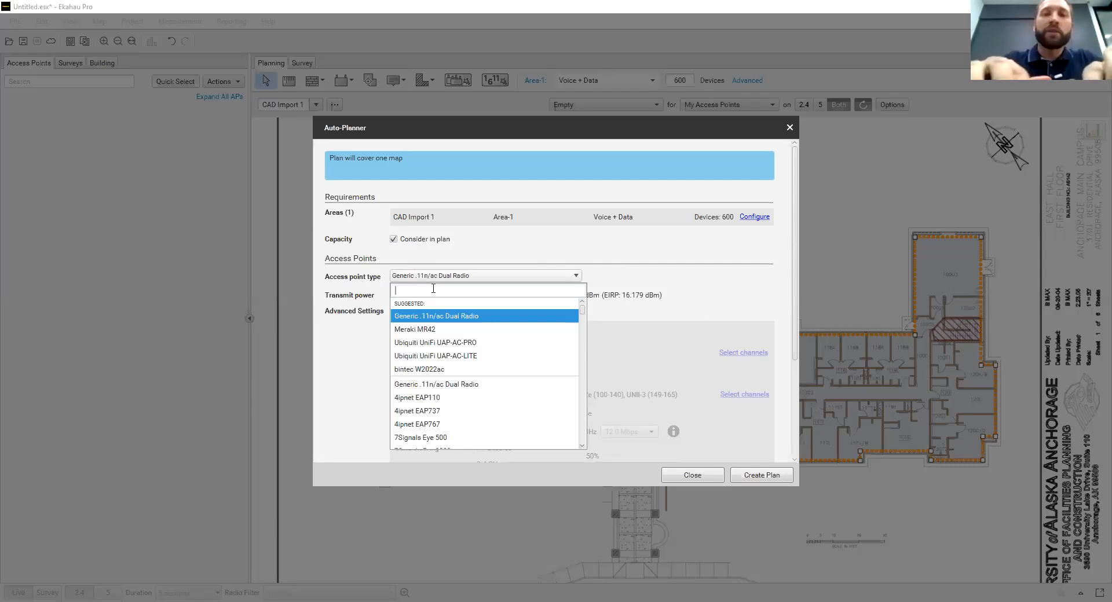
pyautogui.write('ubiui')
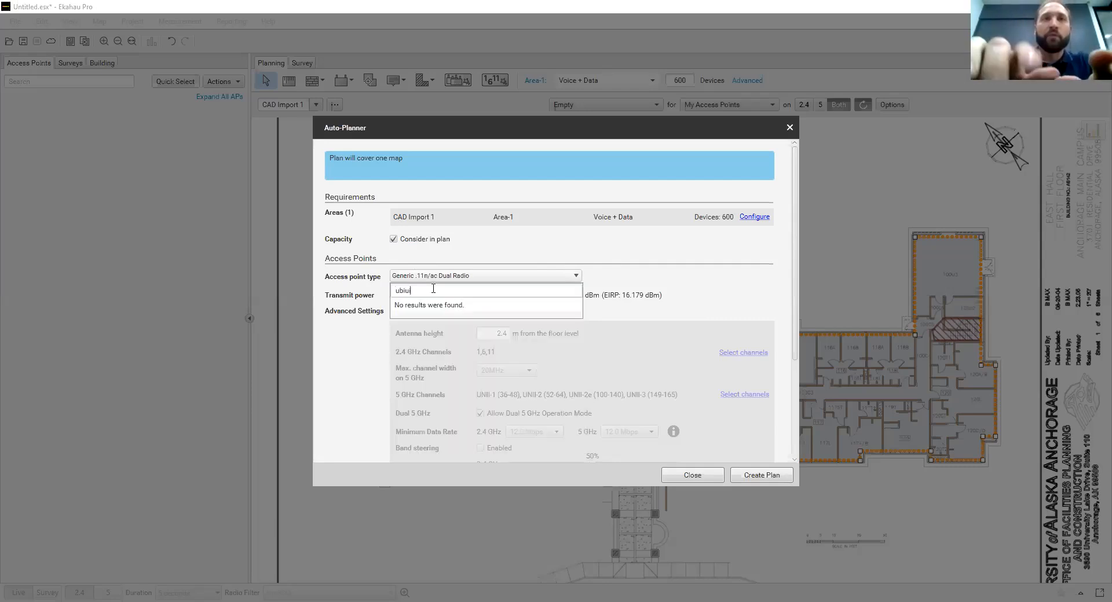
pyautogui.press('BackSpace')
pyautogui.press('BackSpace')
pyautogui.press('BackSpace')
pyautogui.write('u')
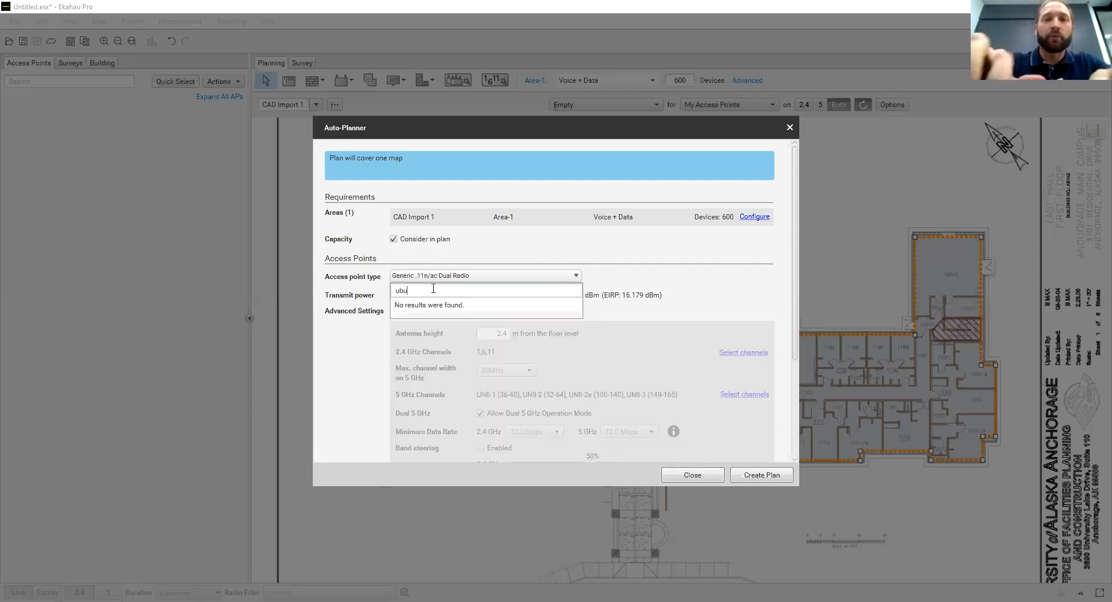
pyautogui.press('BackSpace')
pyautogui.press('BackSpace')
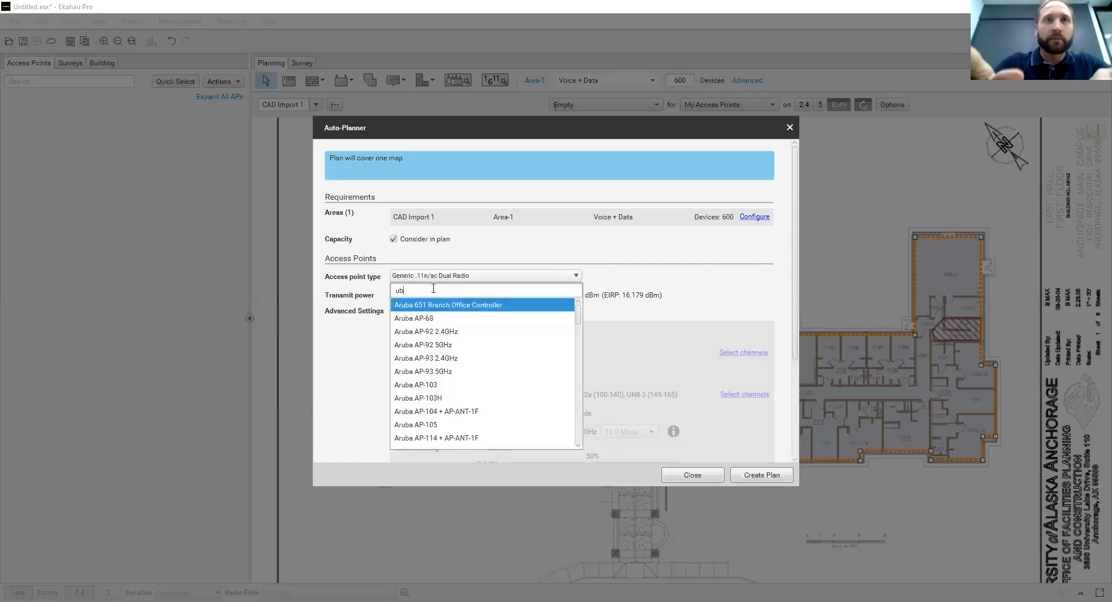
pyautogui.write('iq')
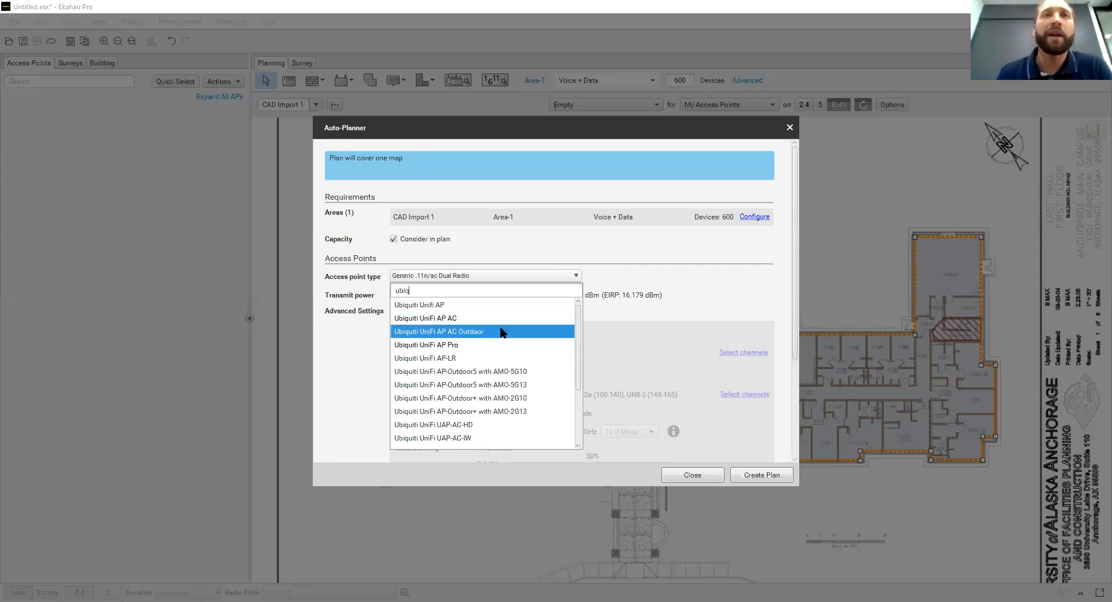
# Choose Ubiquiti UniFi UAP-AC-PRO as the Auto-Planner's access point type
pyautogui.scroll(-1, 502, 332)
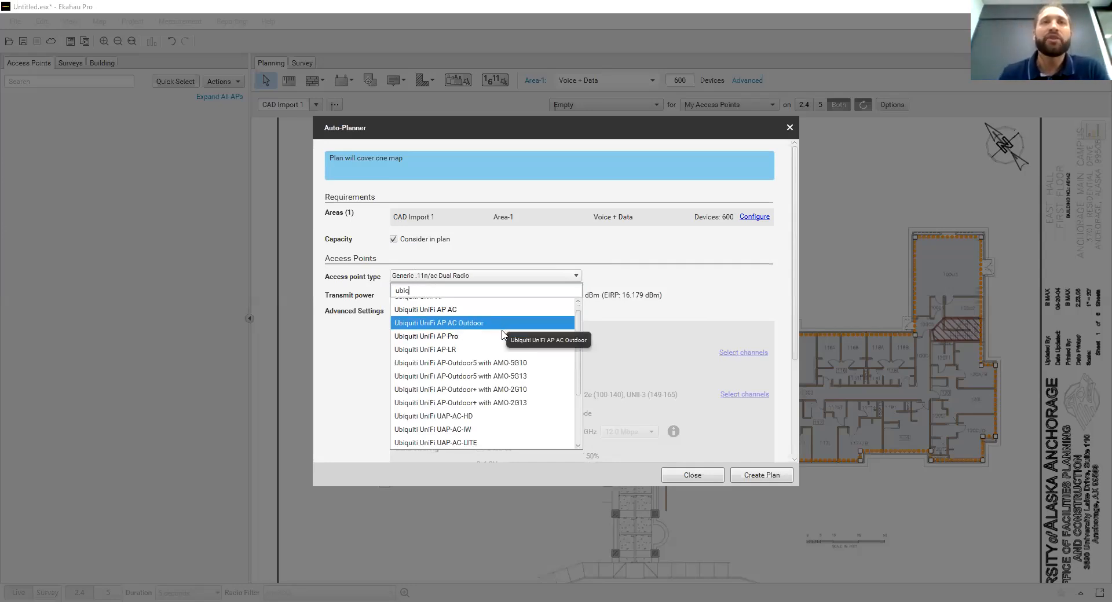
pyautogui.scroll(-1, 502, 333)
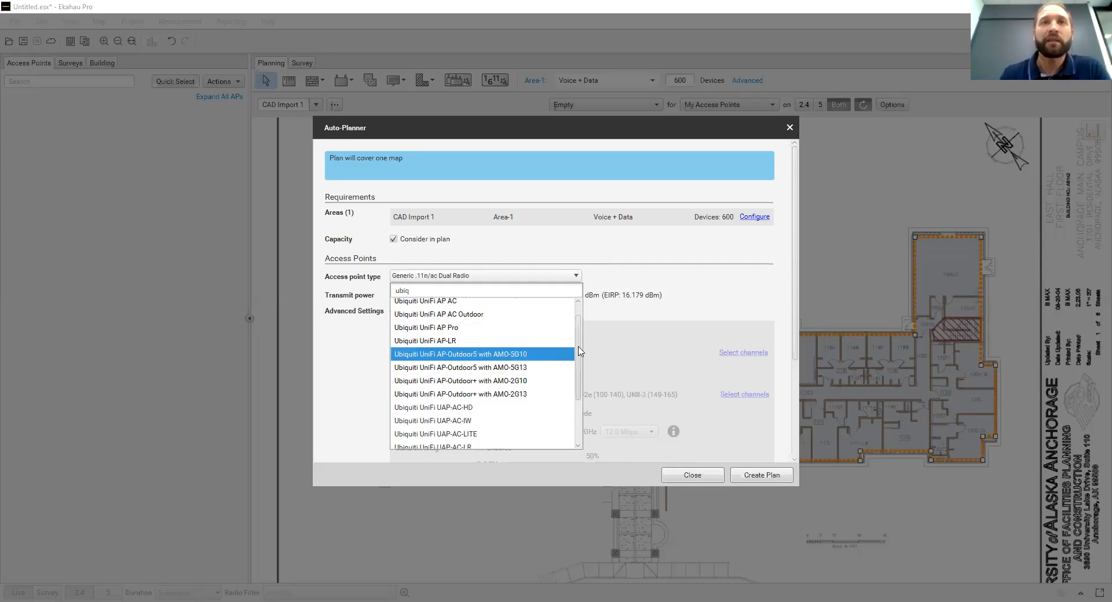
pyautogui.moveTo(579, 347); pyautogui.dragTo(580, 393)
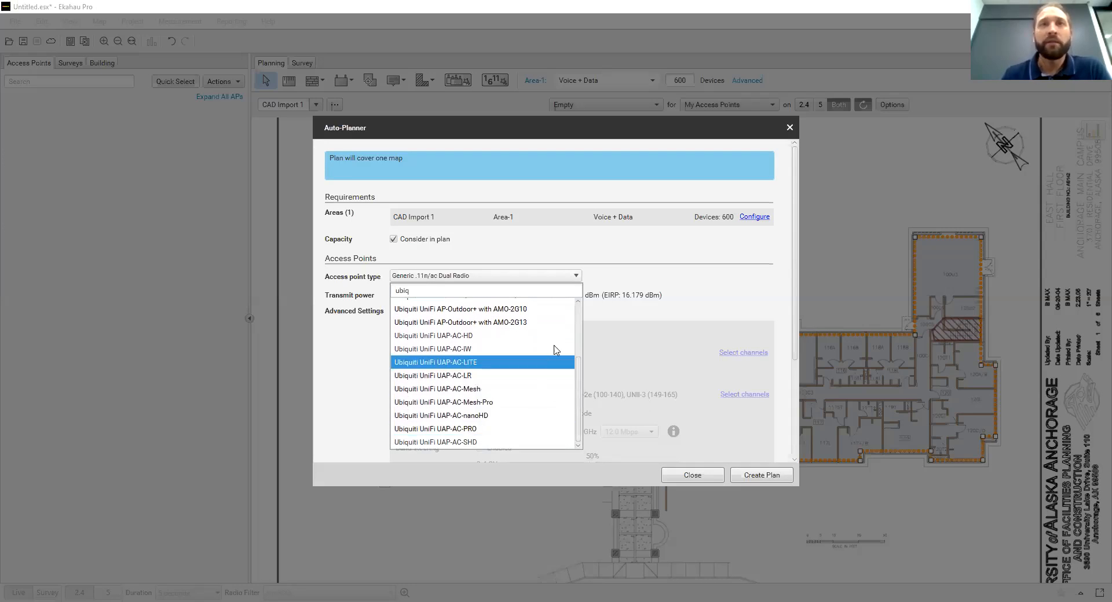
pyautogui.moveTo(580, 385); pyautogui.dragTo(581, 350)
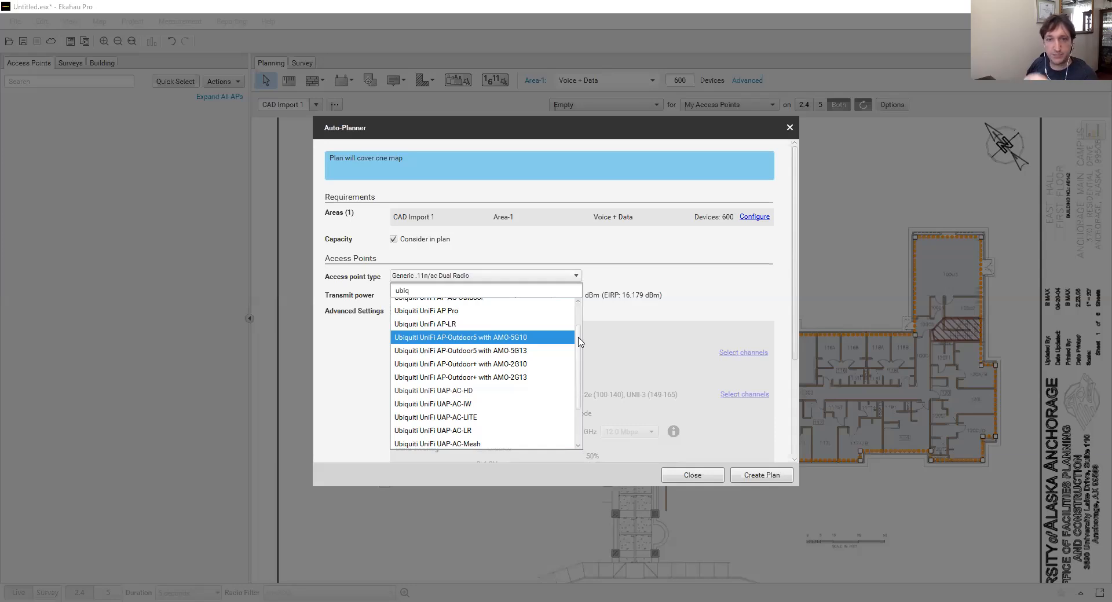
pyautogui.moveTo(579, 342); pyautogui.dragTo(581, 380)
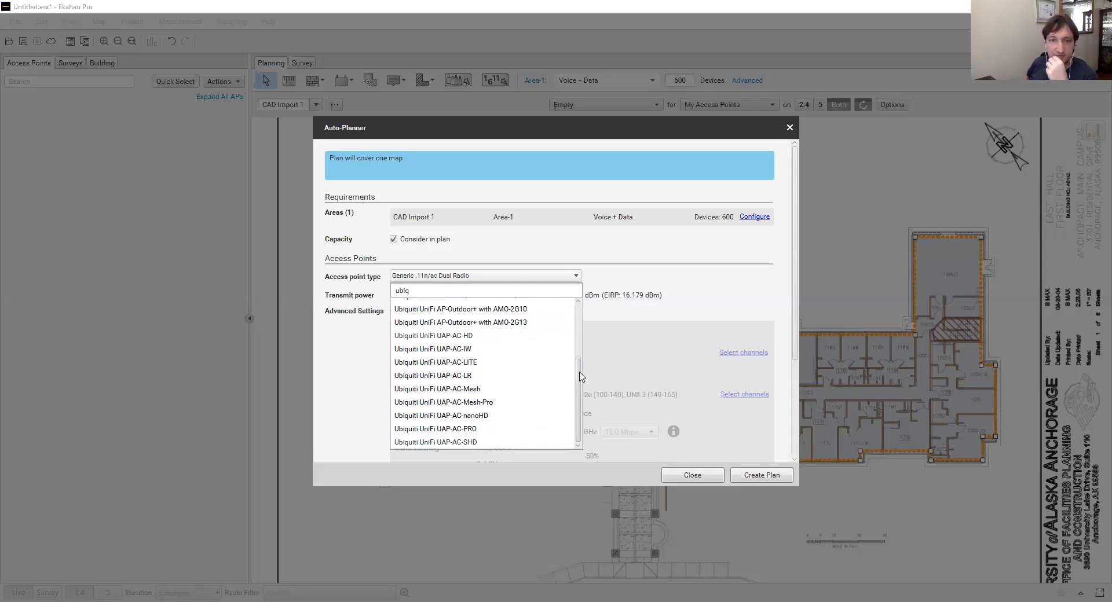
pyautogui.moveTo(579, 372)
pyautogui.mouseDown()
pyautogui.moveTo(586, 317)
pyautogui.moveTo(589, 376)
pyautogui.mouseUp()
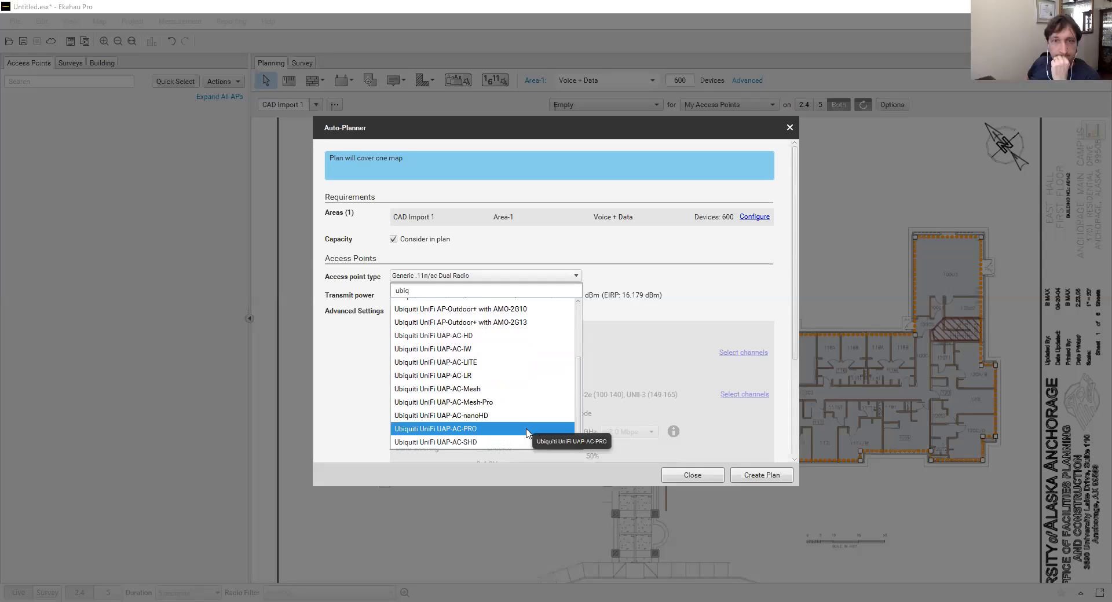
pyautogui.click(502, 431)
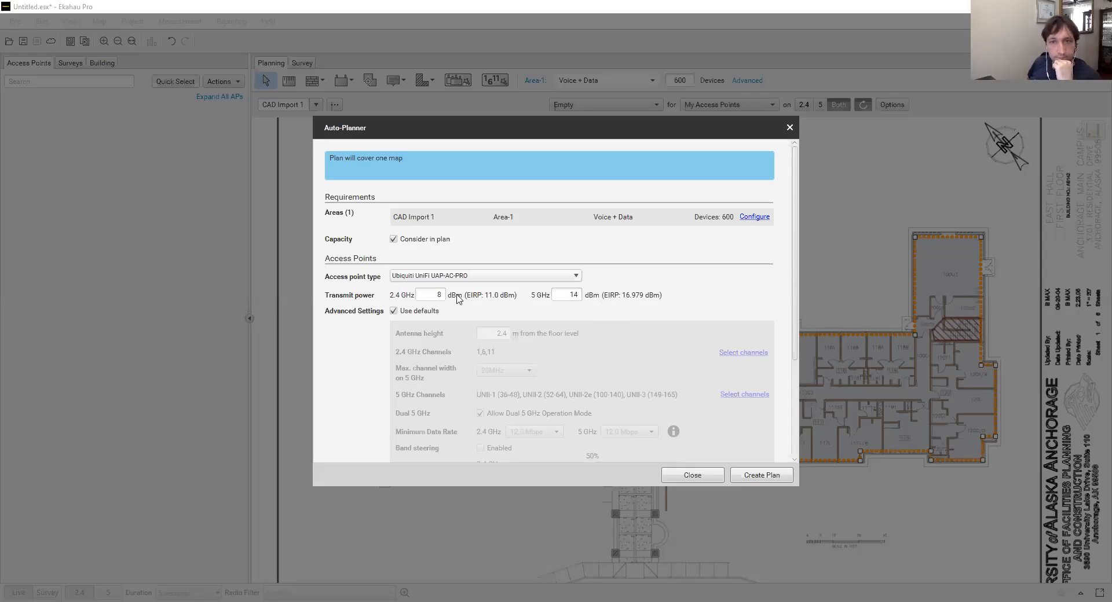
# Turn off the default advanced settings in the Auto-Planner and look through the editable options
pyautogui.scroll(-3, 500, 304)
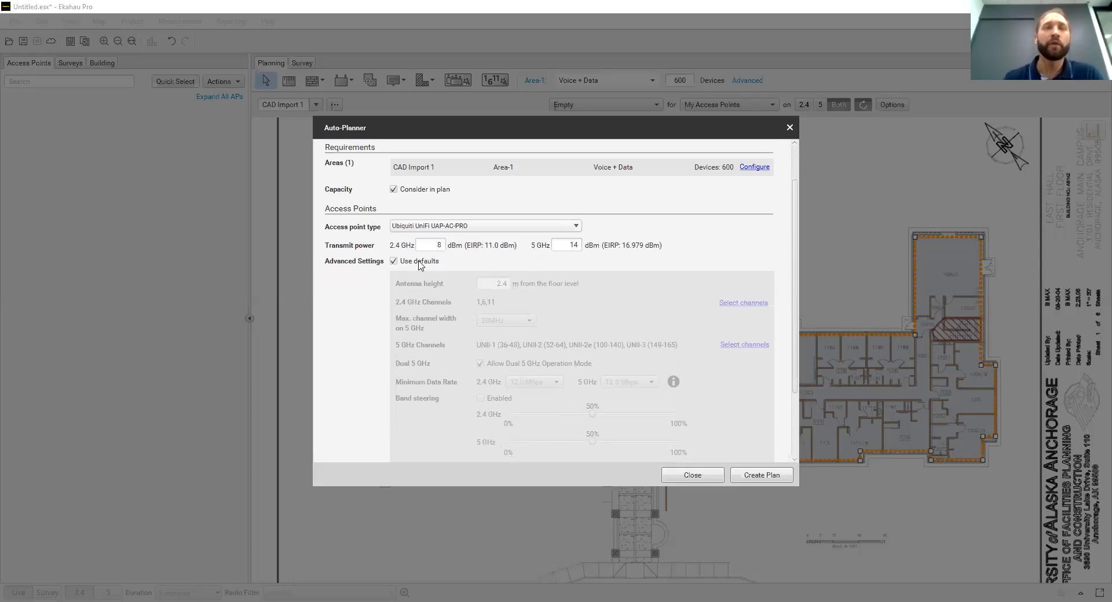
pyautogui.click(420, 265)
pyautogui.scroll(-2, 430, 288)
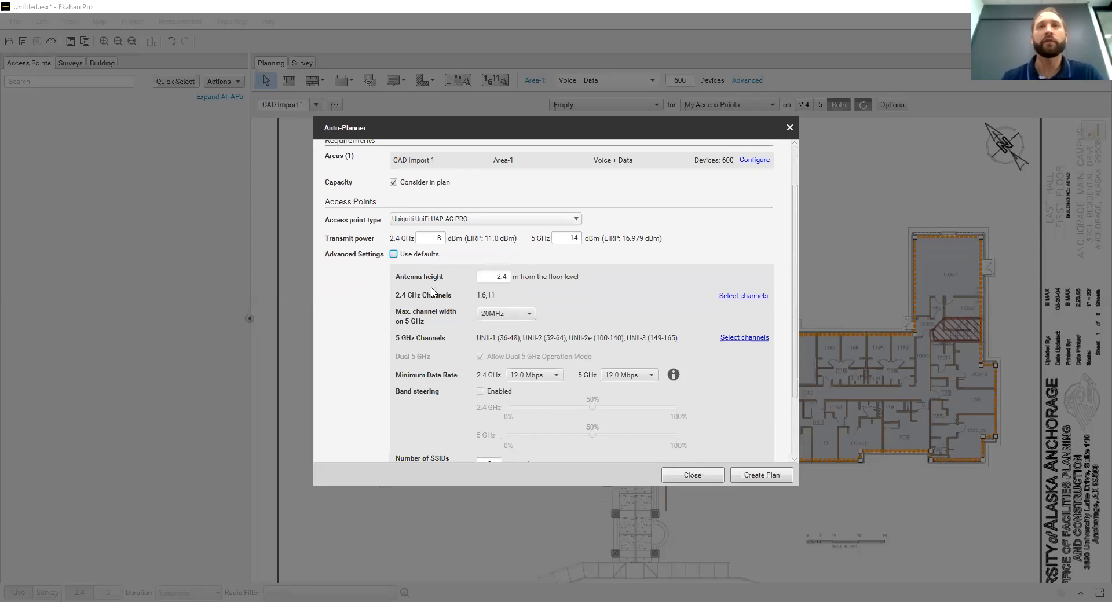
pyautogui.scroll(-1, 432, 291)
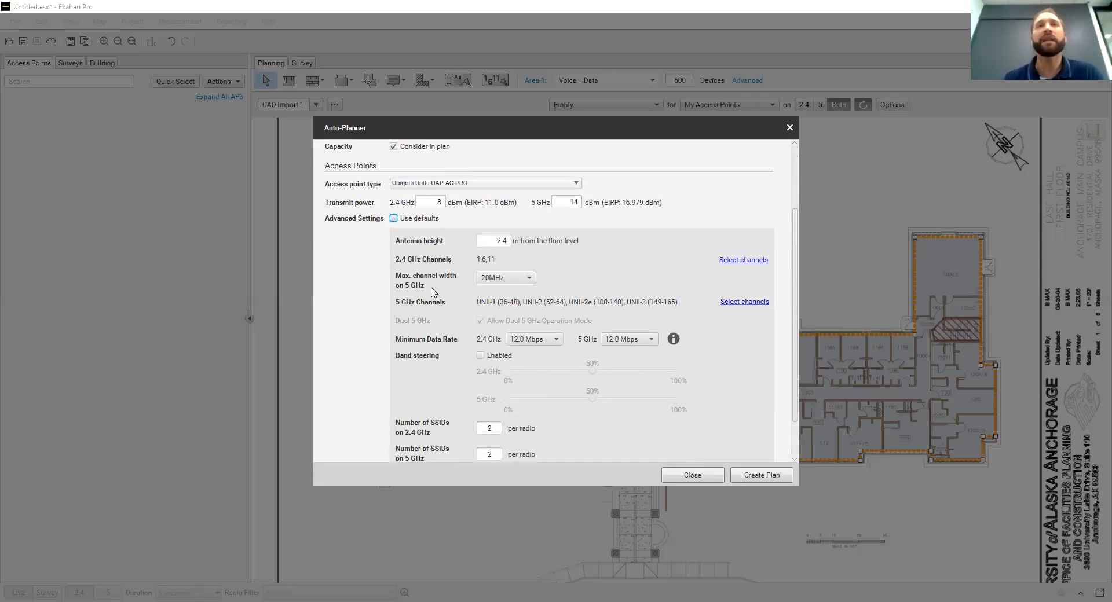
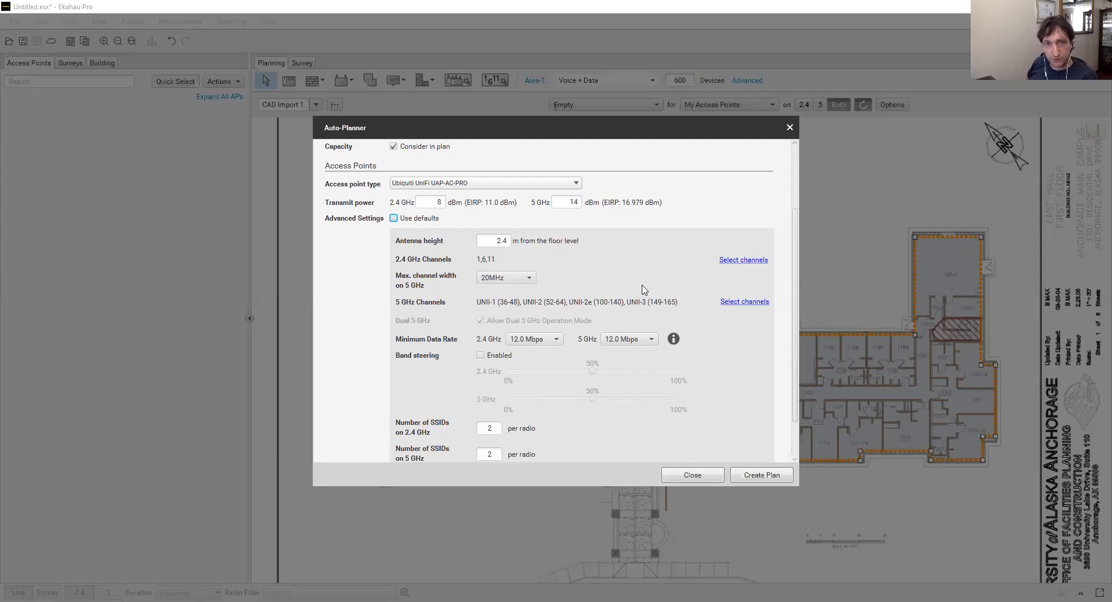
# Review the selectable 2.4 GHz channels, maximum 5 GHz channel widths and 5 GHz channels in the Auto-Planner's advanced settings without changing them
pyautogui.click(732, 261)
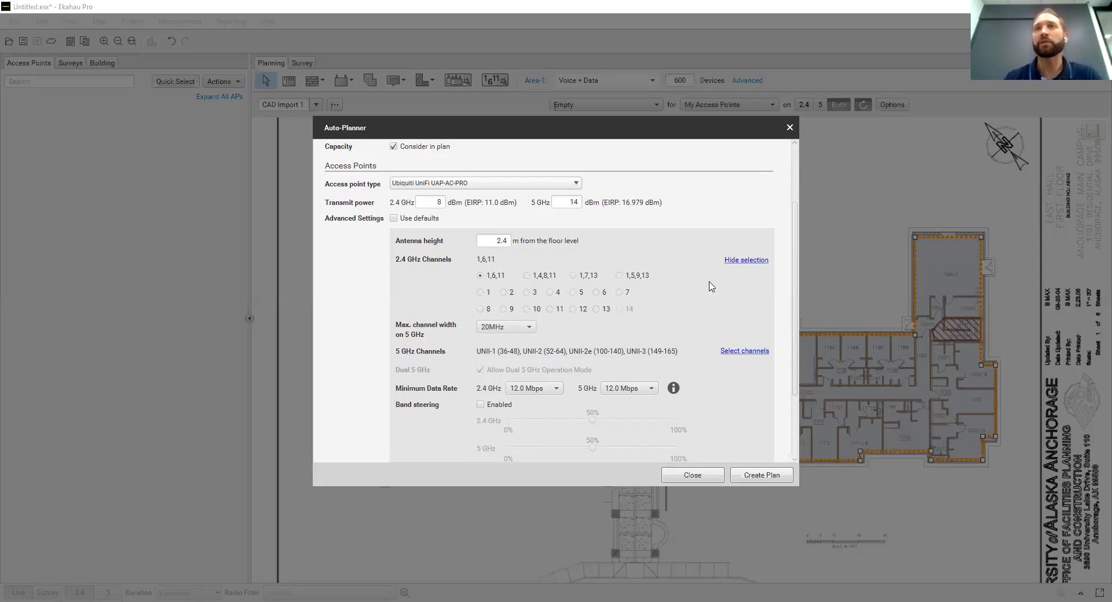
pyautogui.click(745, 260)
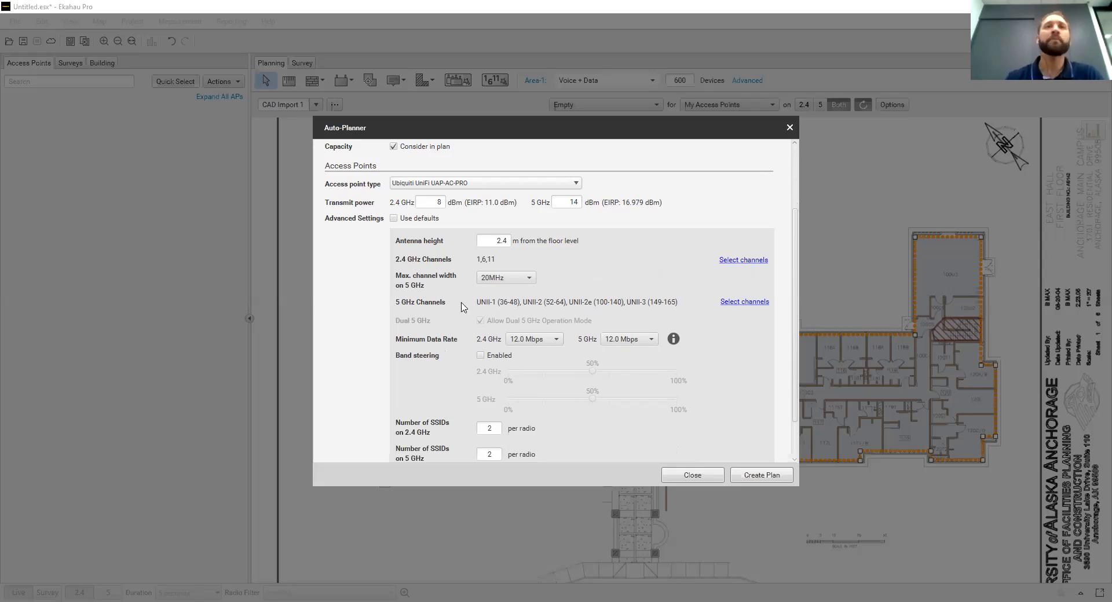
pyautogui.click(526, 279)
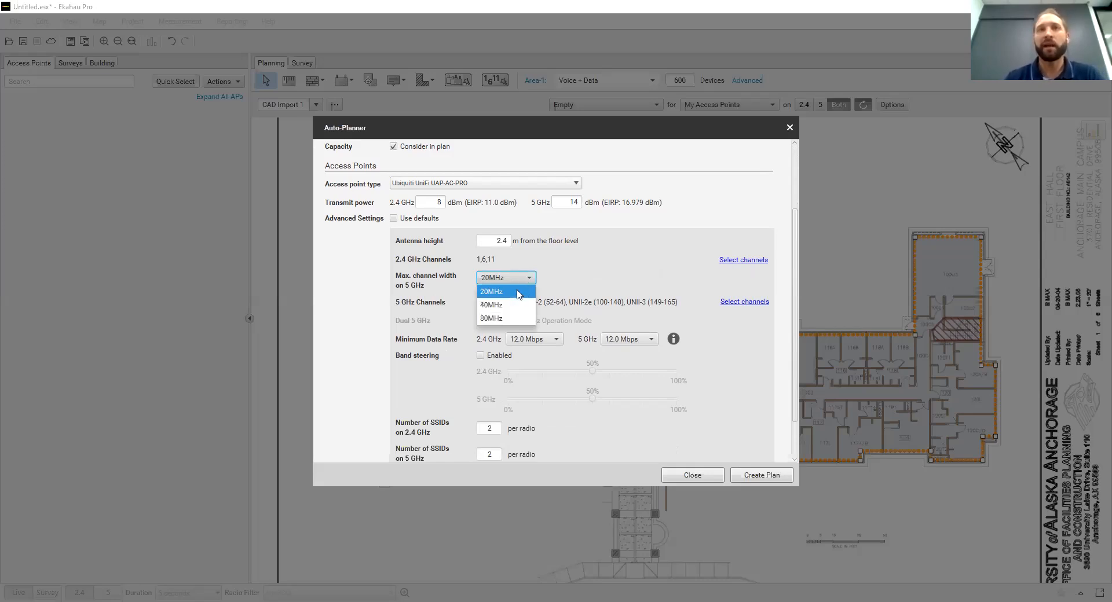
pyautogui.click(587, 276)
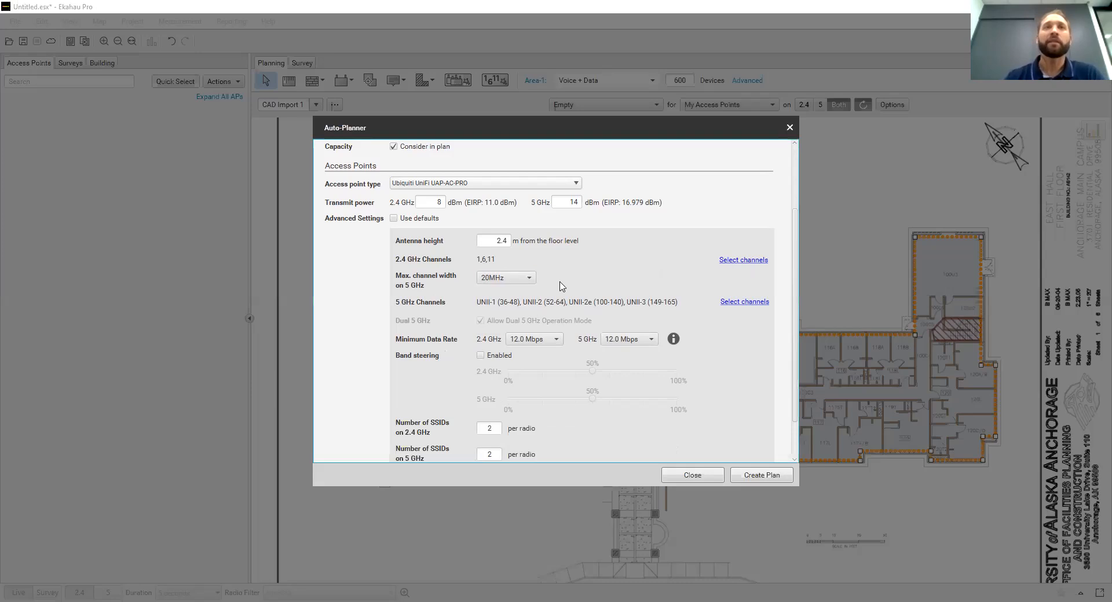
pyautogui.click(744, 301)
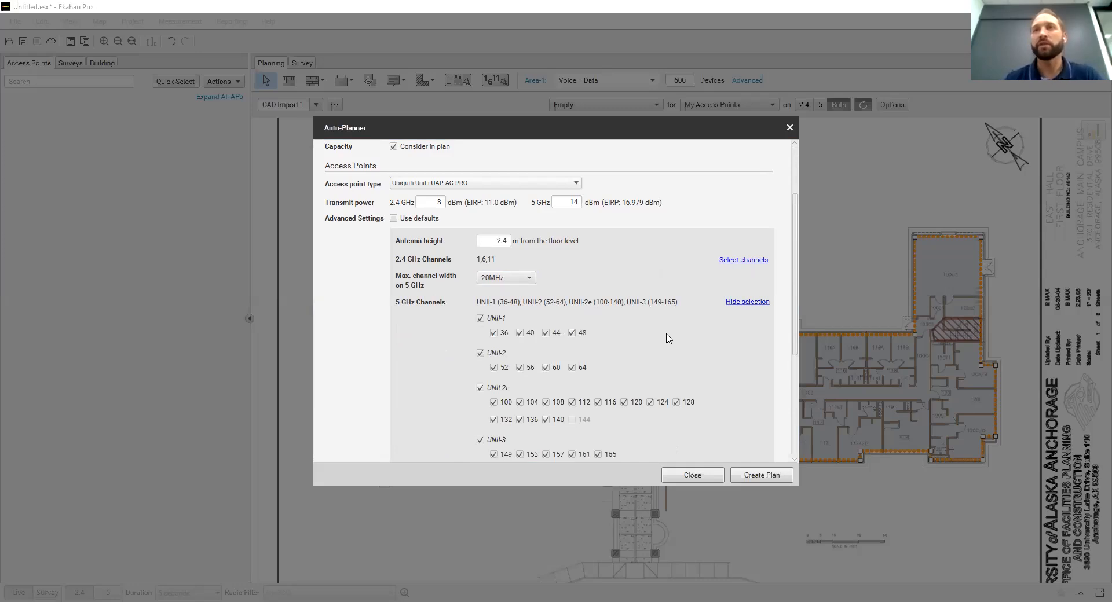
pyautogui.scroll(-2, 667, 338)
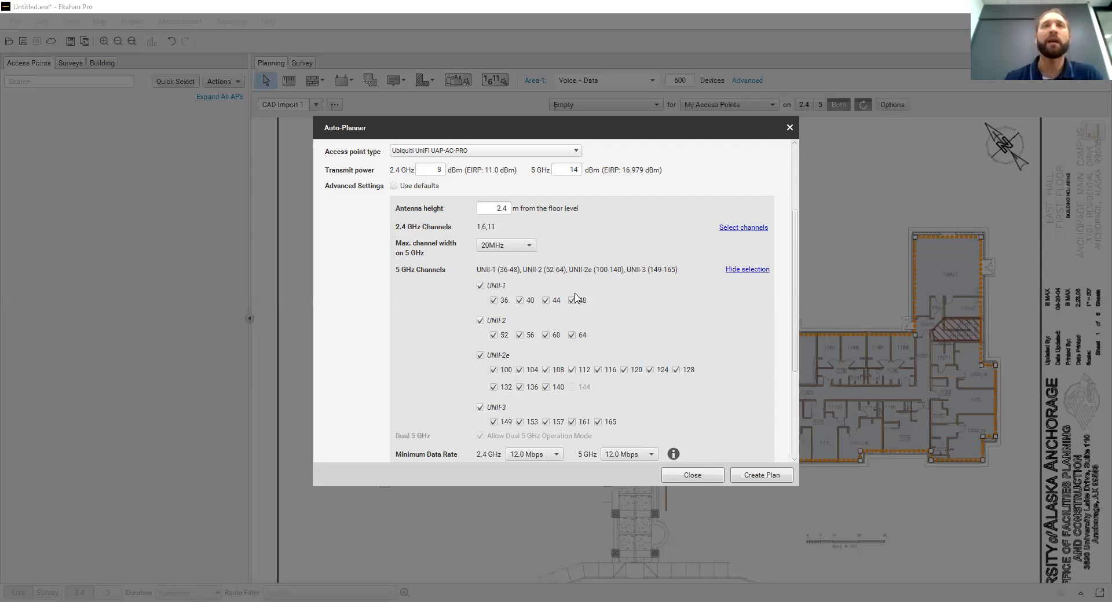
pyautogui.click(751, 270)
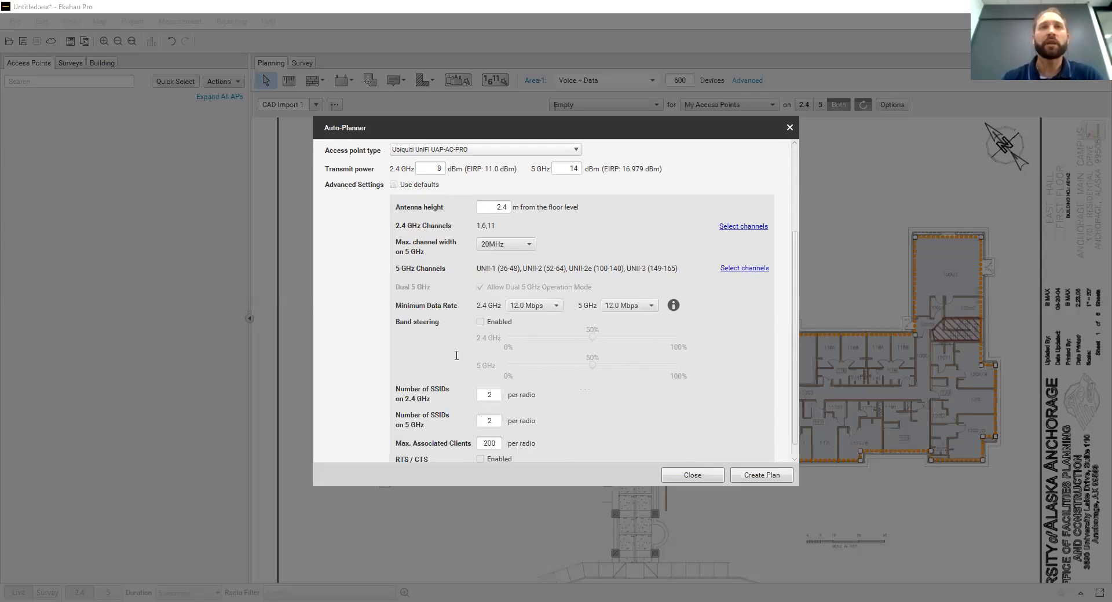
# Check the remaining advanced settings, create the Auto-Planner plan and look through the list of simulated access points
pyautogui.scroll(-1, 646, 379)
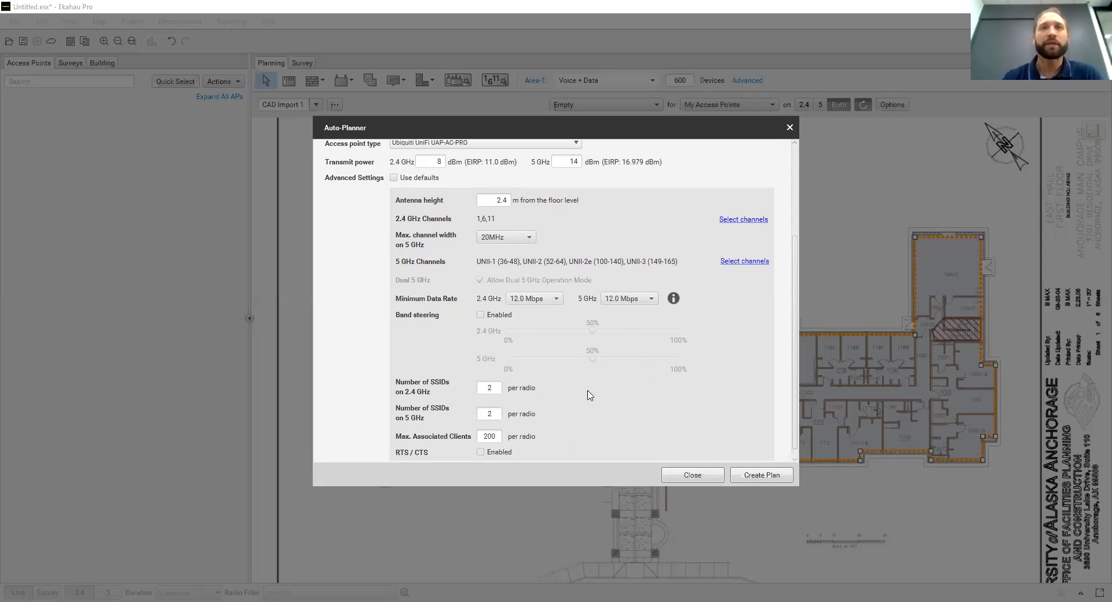
pyautogui.scroll(-1, 589, 396)
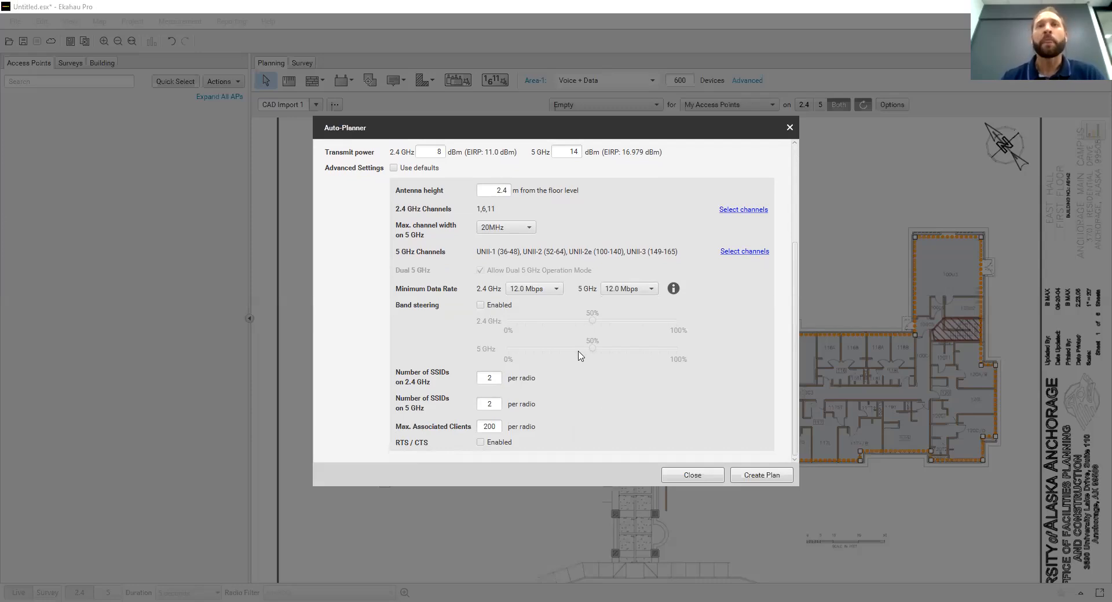
pyautogui.click(762, 475)
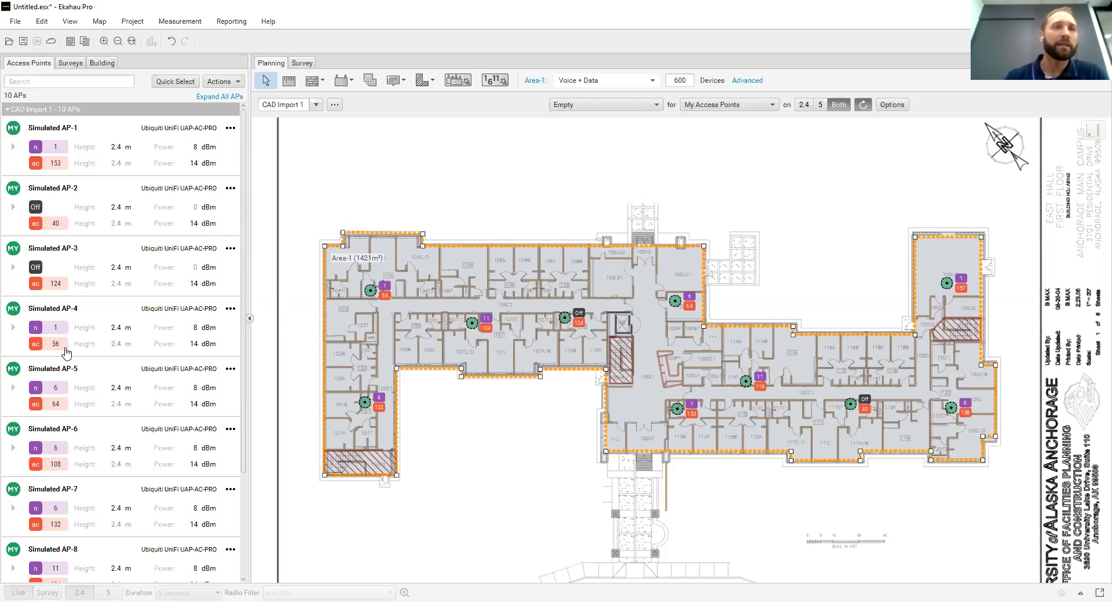
pyautogui.scroll(-3, 149, 377)
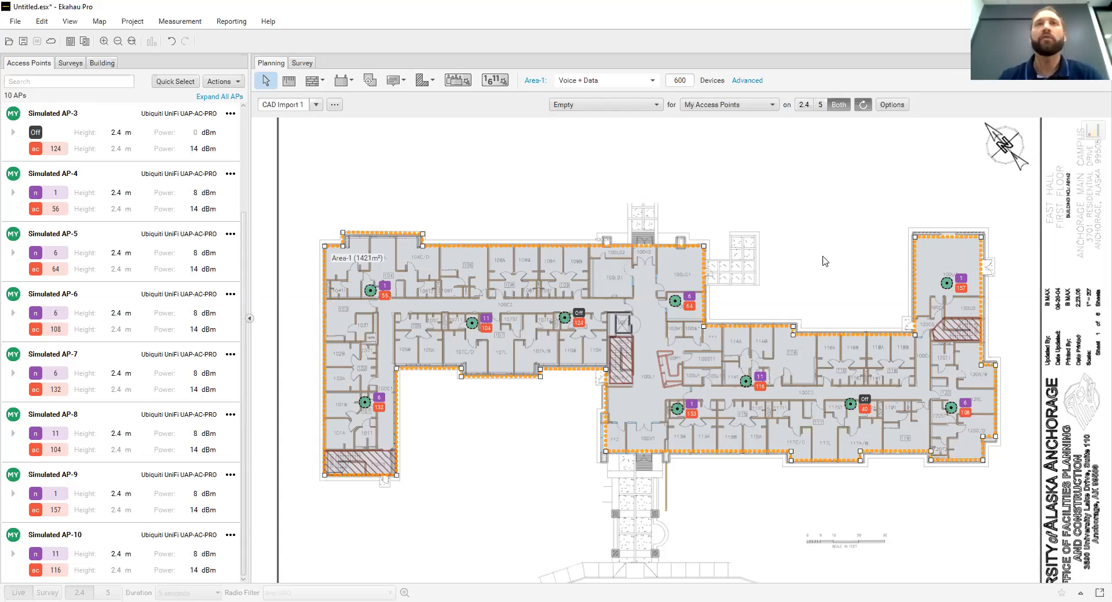
# Read the descriptions of the available visualizations and display the Network Health heatmap for the planned access points
pyautogui.click(657, 108)
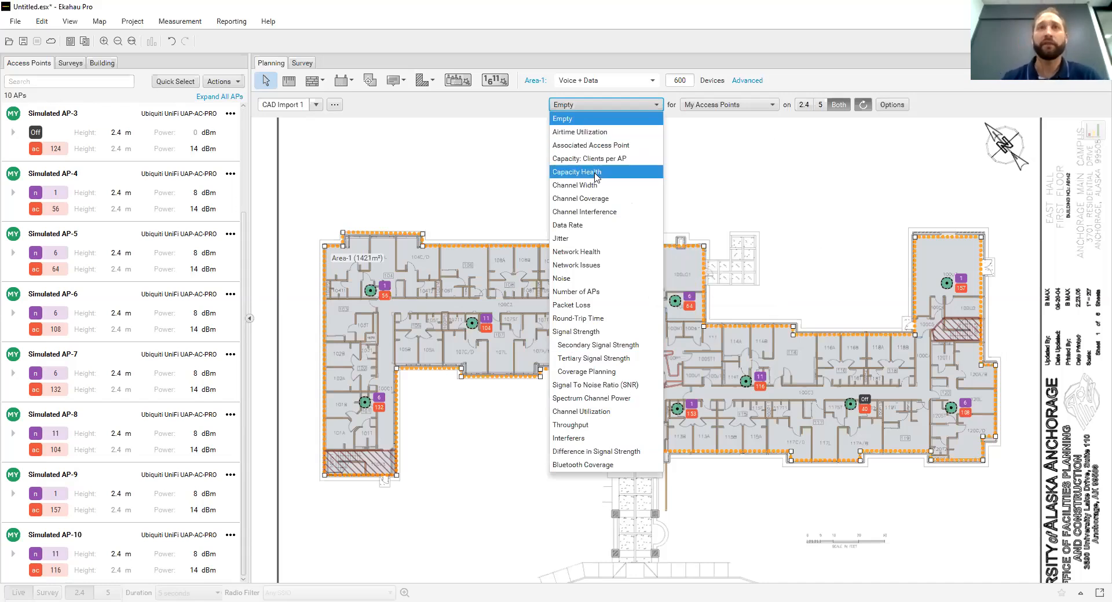
pyautogui.moveTo(626, 149)
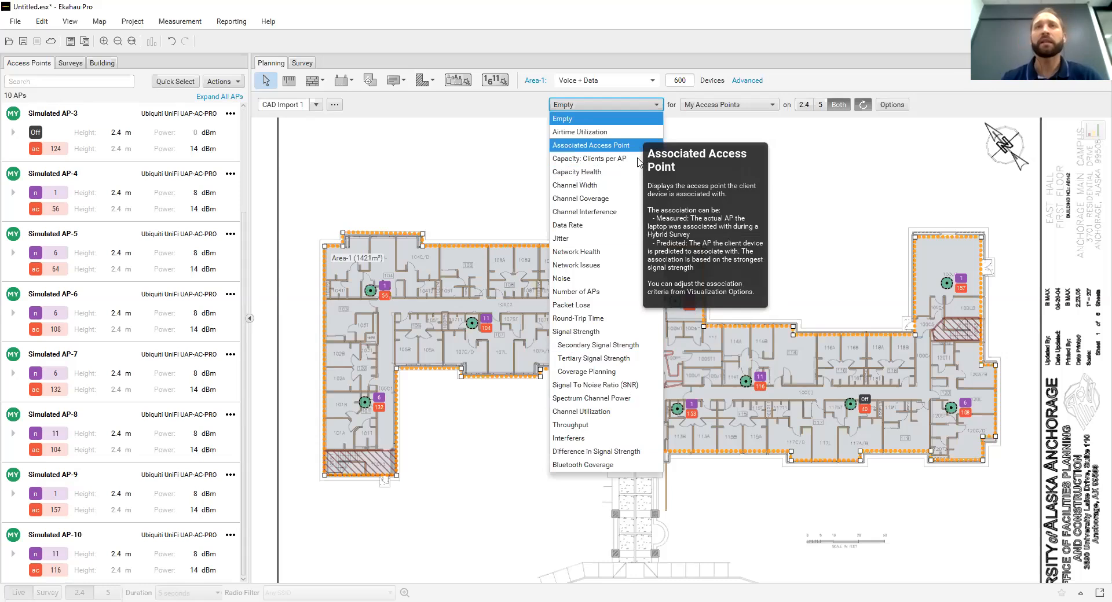
pyautogui.moveTo(638, 171)
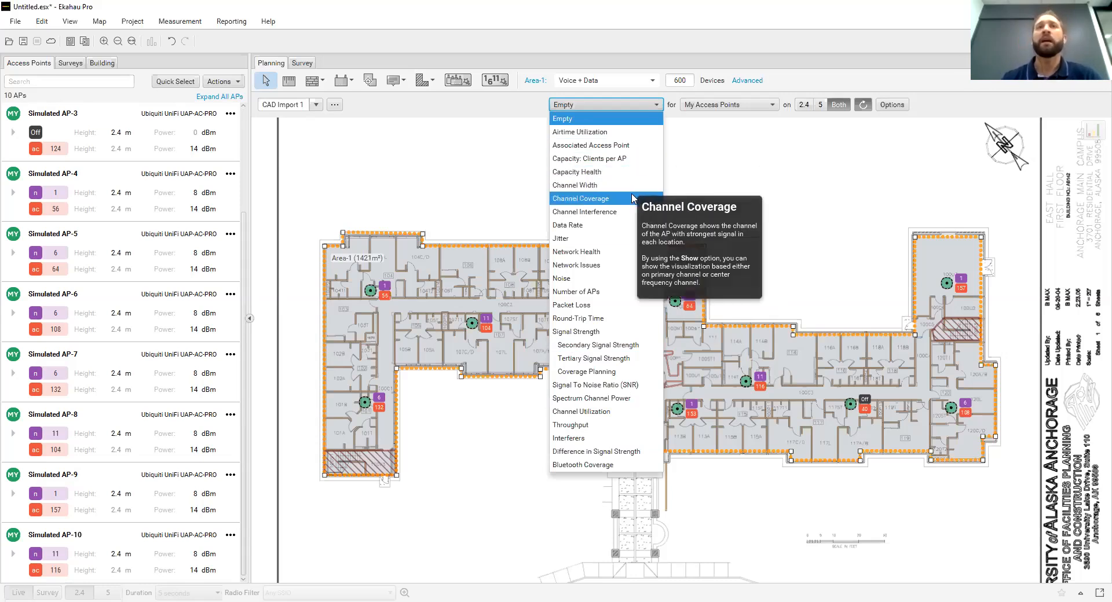
pyautogui.moveTo(630, 219)
pyautogui.moveTo(626, 253)
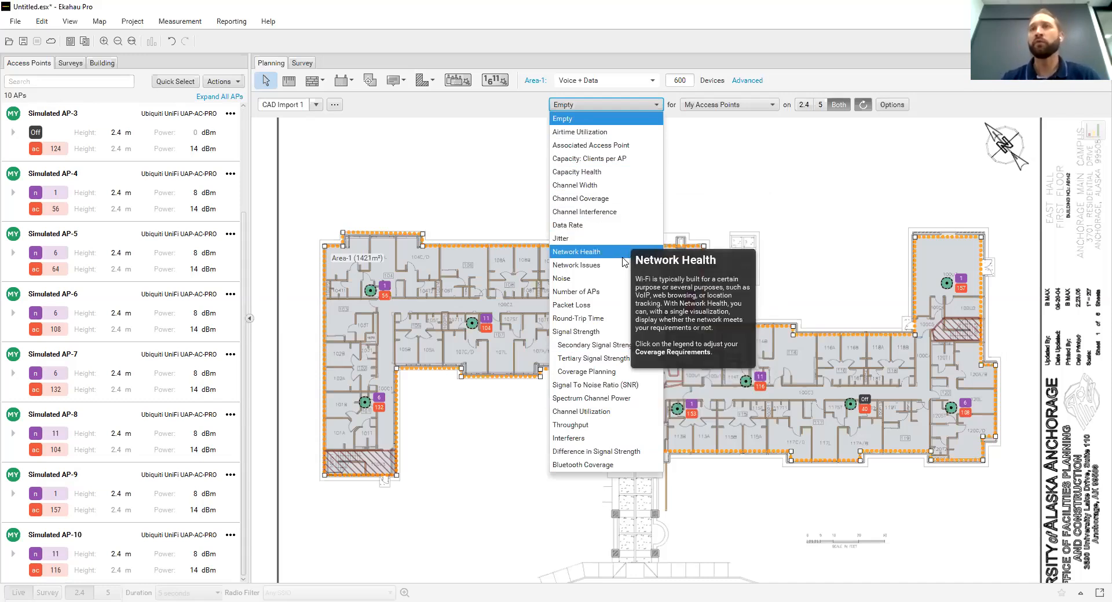
pyautogui.moveTo(622, 298)
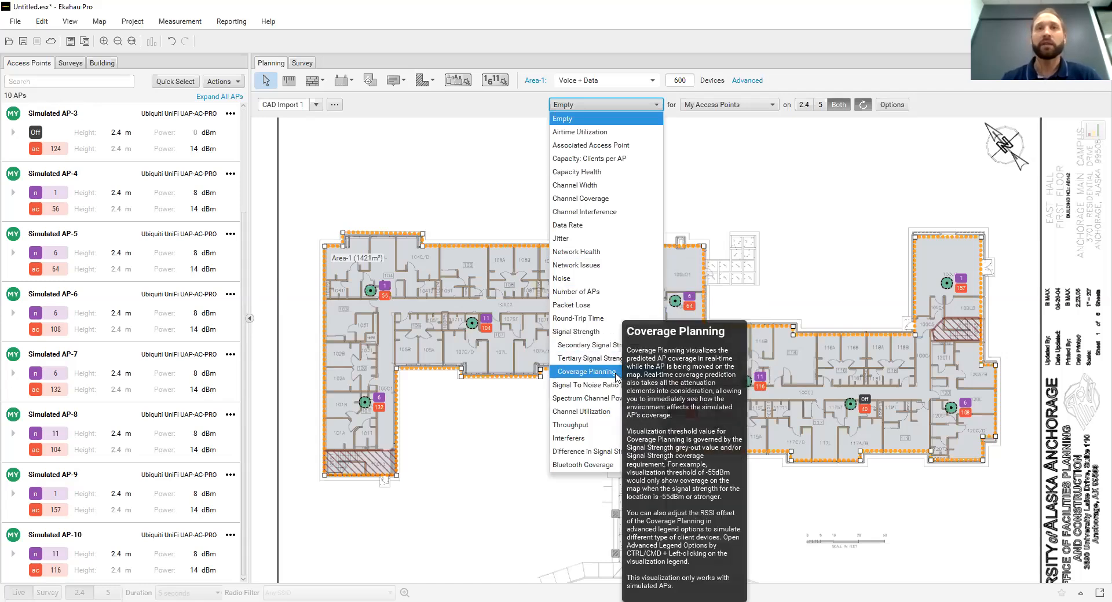
pyautogui.moveTo(614, 346)
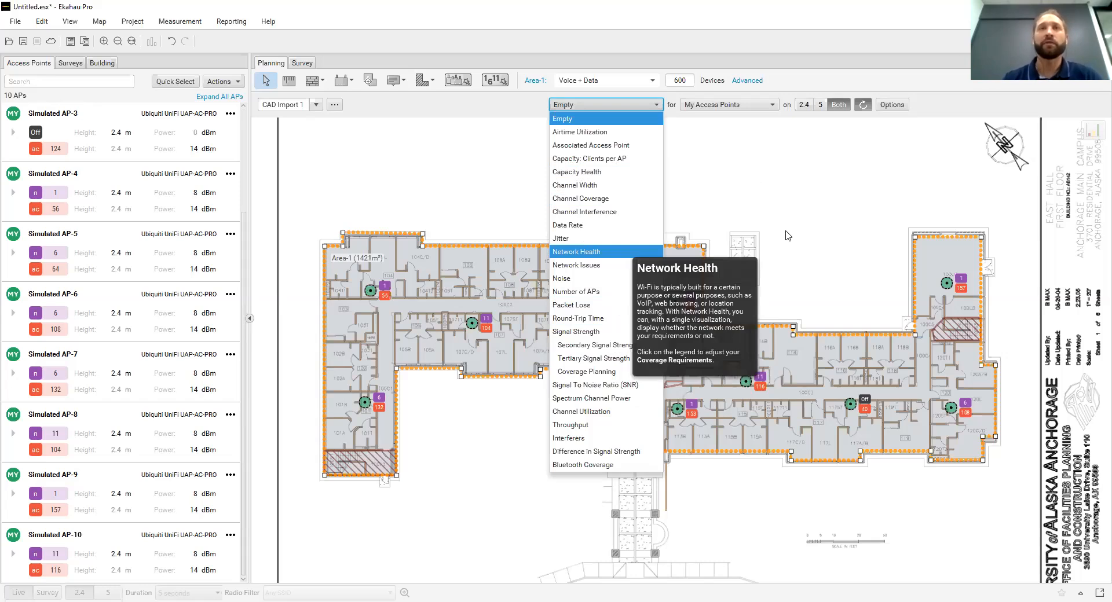
pyautogui.click(590, 252)
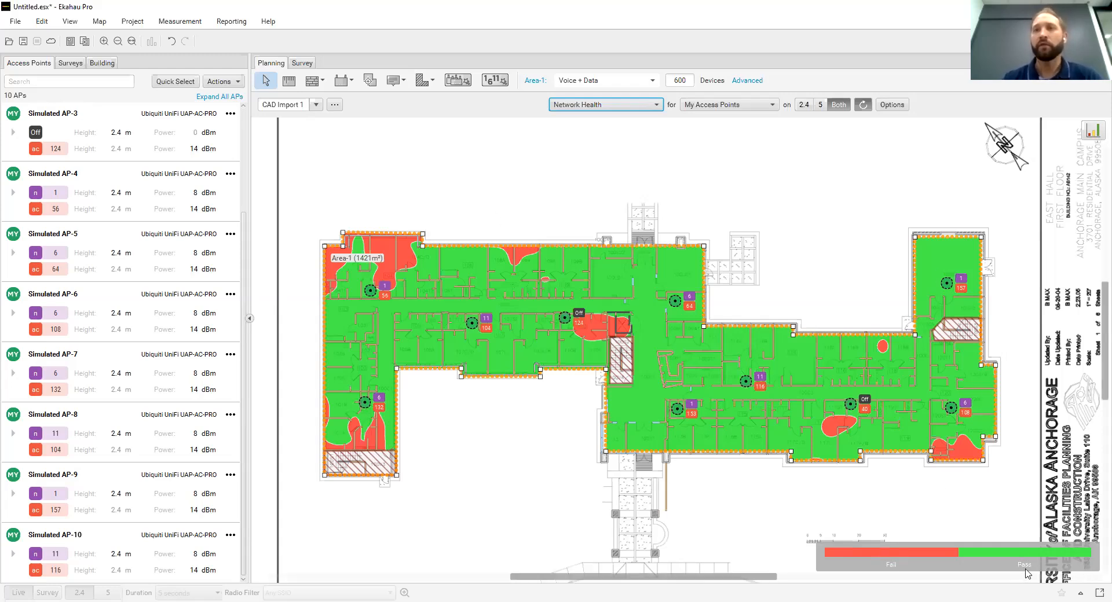
# Switch the floor plan visualization to Network Issues
pyautogui.click(657, 106)
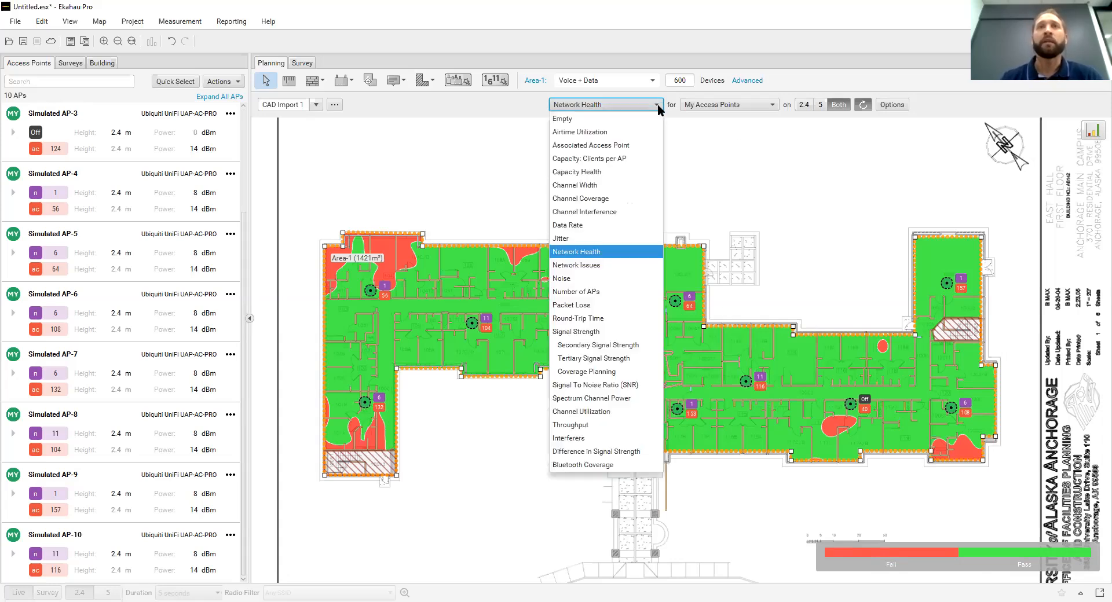
pyautogui.moveTo(597, 270)
pyautogui.click(597, 269)
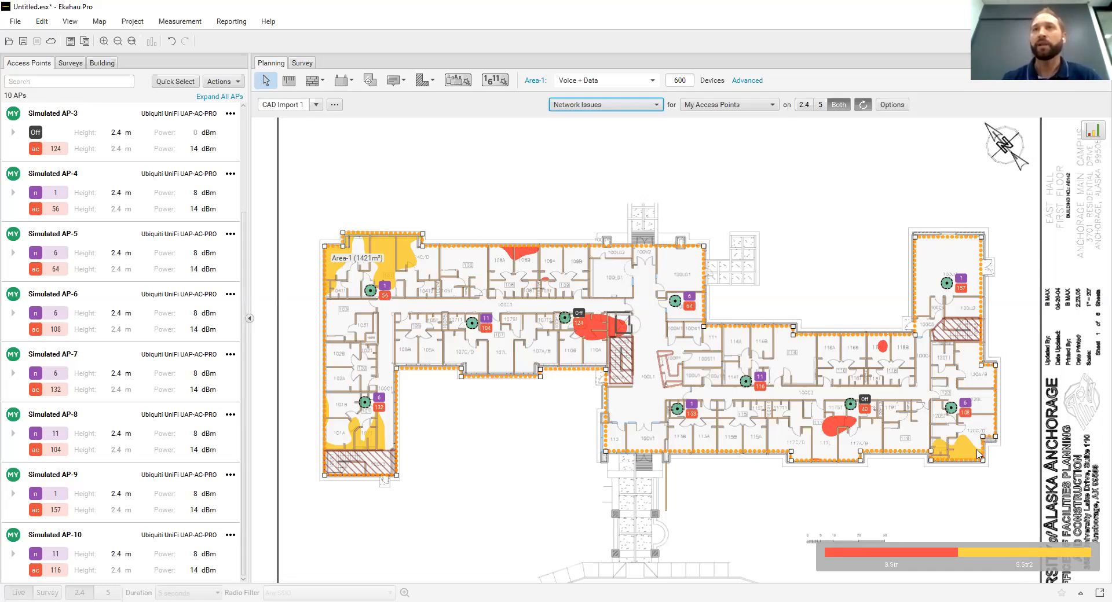
# Switch the visualization to Signal Strength and inspect the signal details of the grey spot in room 108B
pyautogui.click(657, 105)
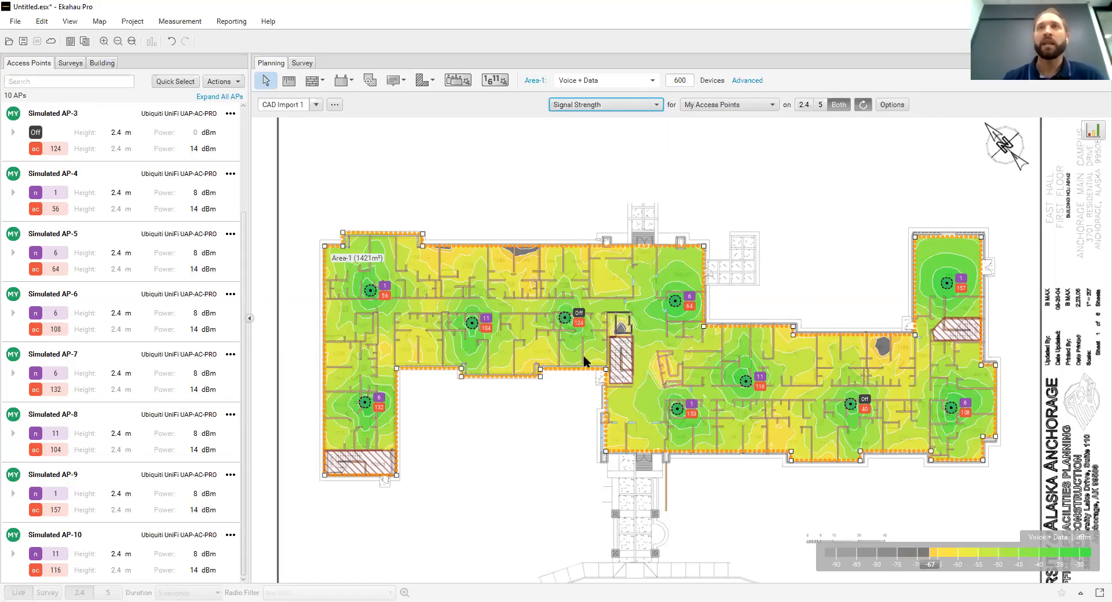
pyautogui.click(520, 254)
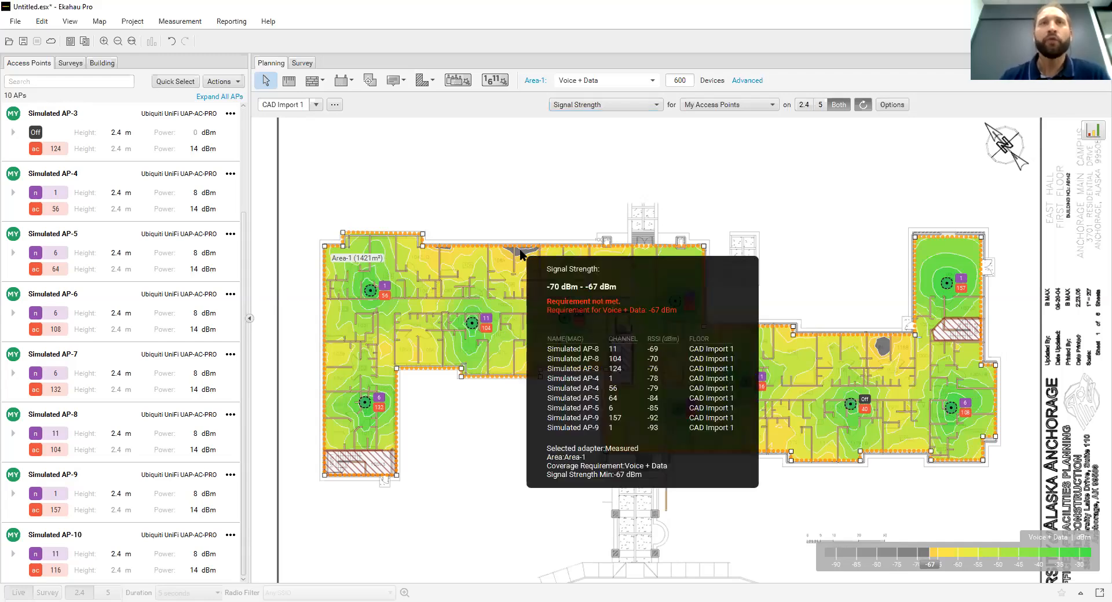
pyautogui.scroll(6, 520, 252)
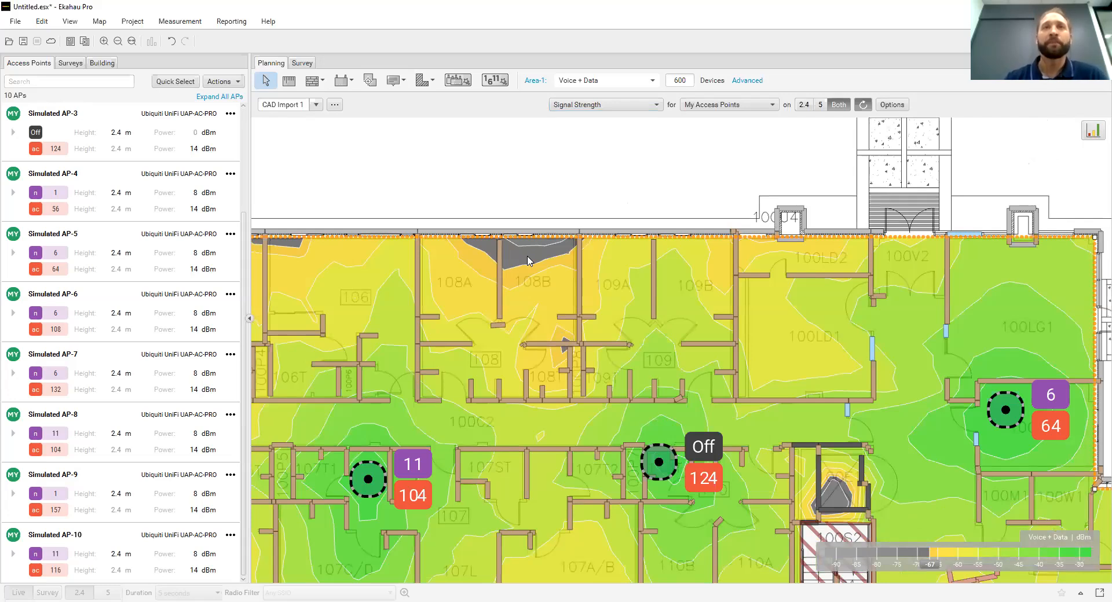
pyautogui.click(528, 261)
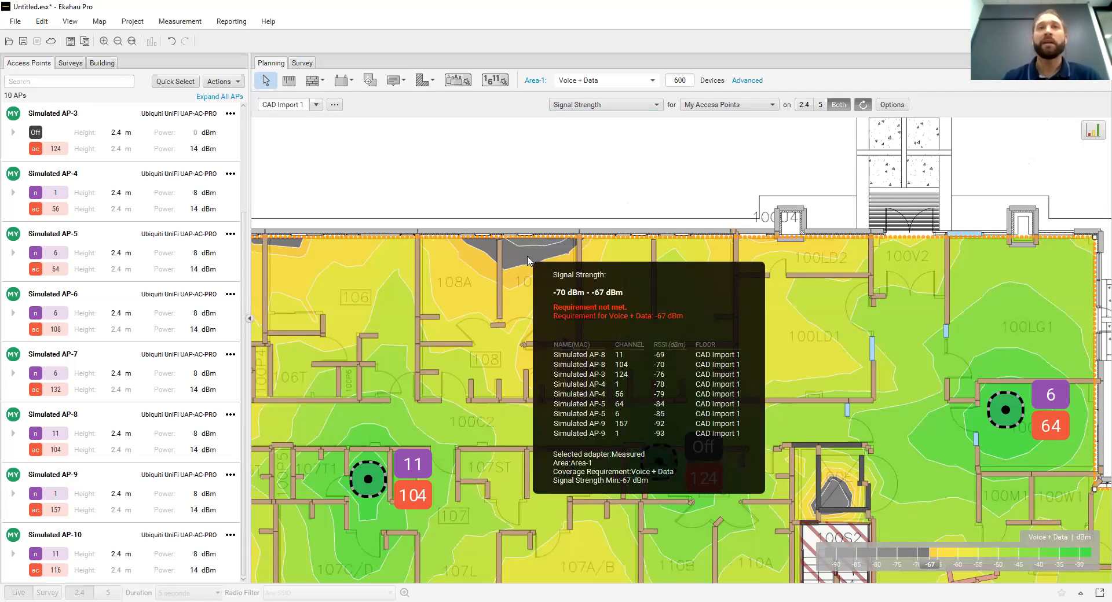
pyautogui.scroll(-4, 527, 261)
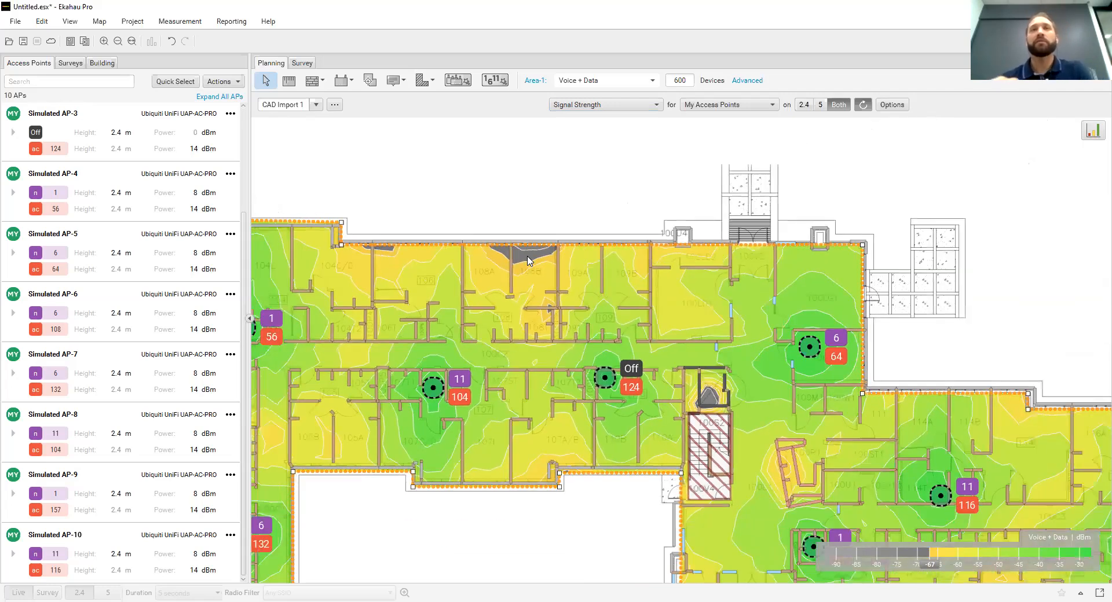
pyautogui.scroll(-3, 527, 260)
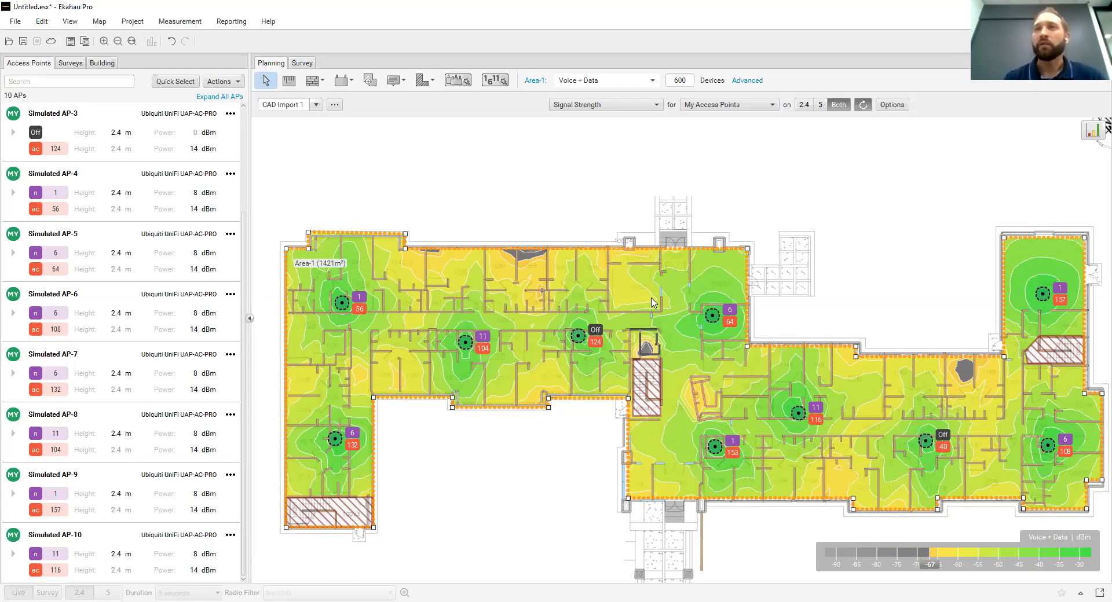
pyautogui.moveTo(651, 302)
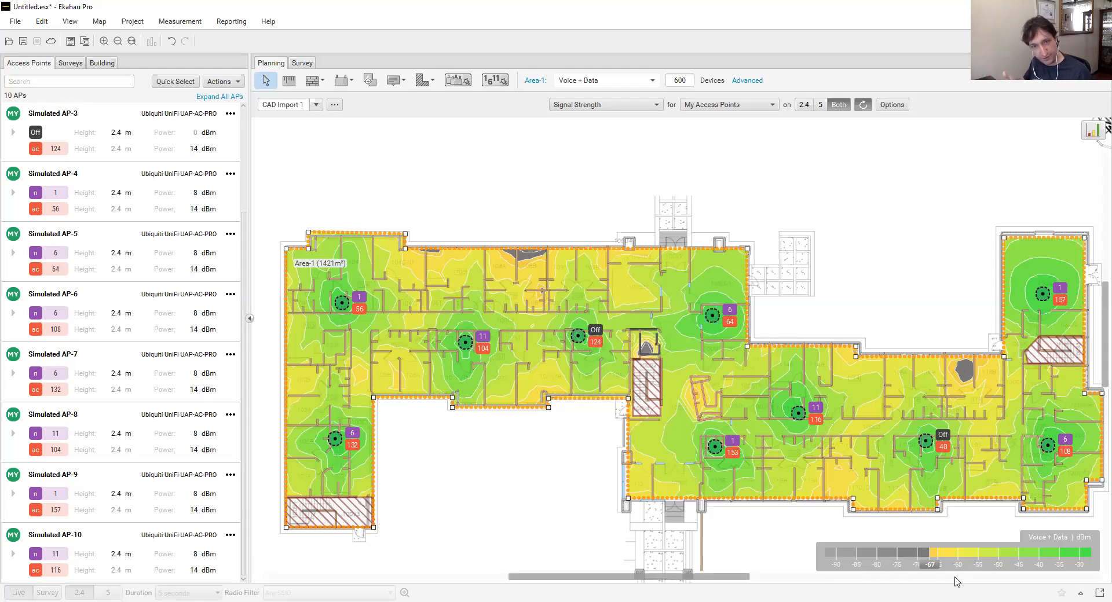
# Change the Signal Strength legend to color scheme 2 and close the legend settings
pyautogui.click(991, 559)
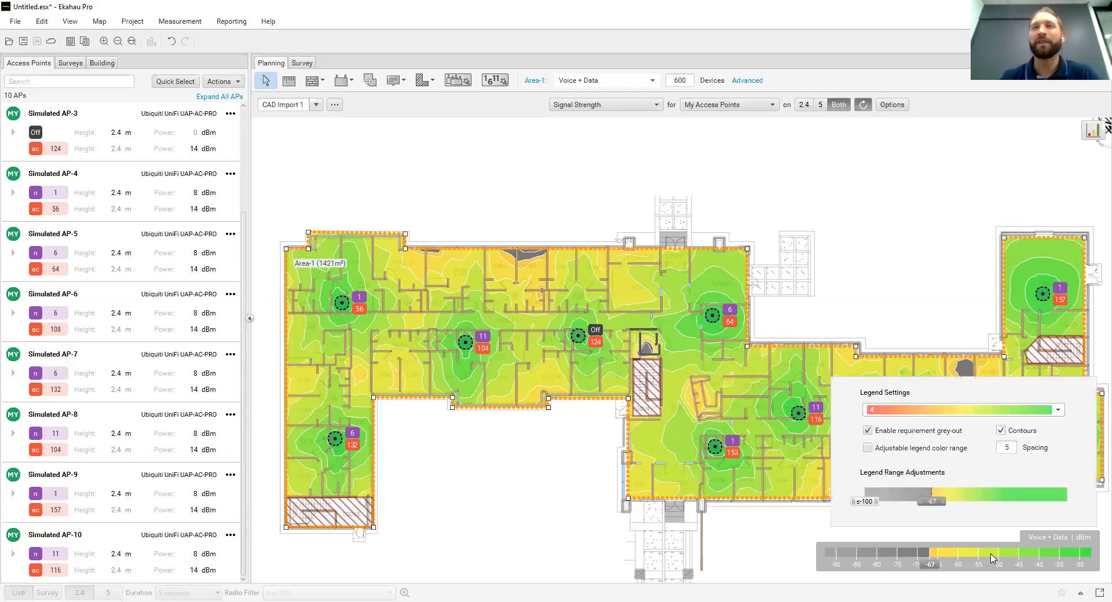
pyautogui.click(1059, 410)
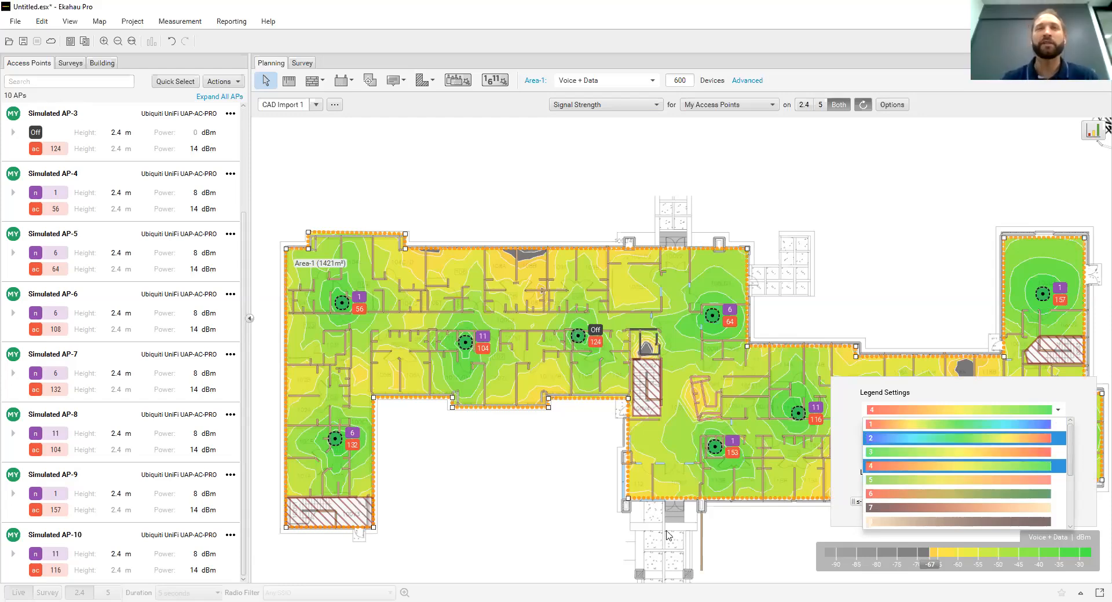
pyautogui.click(1036, 440)
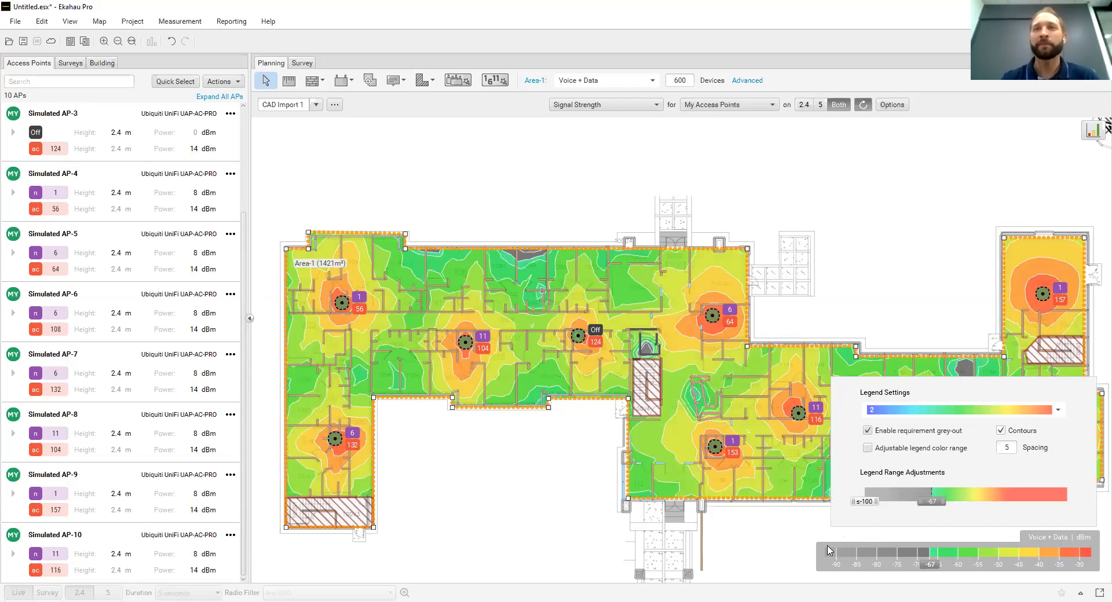
pyautogui.click(803, 565)
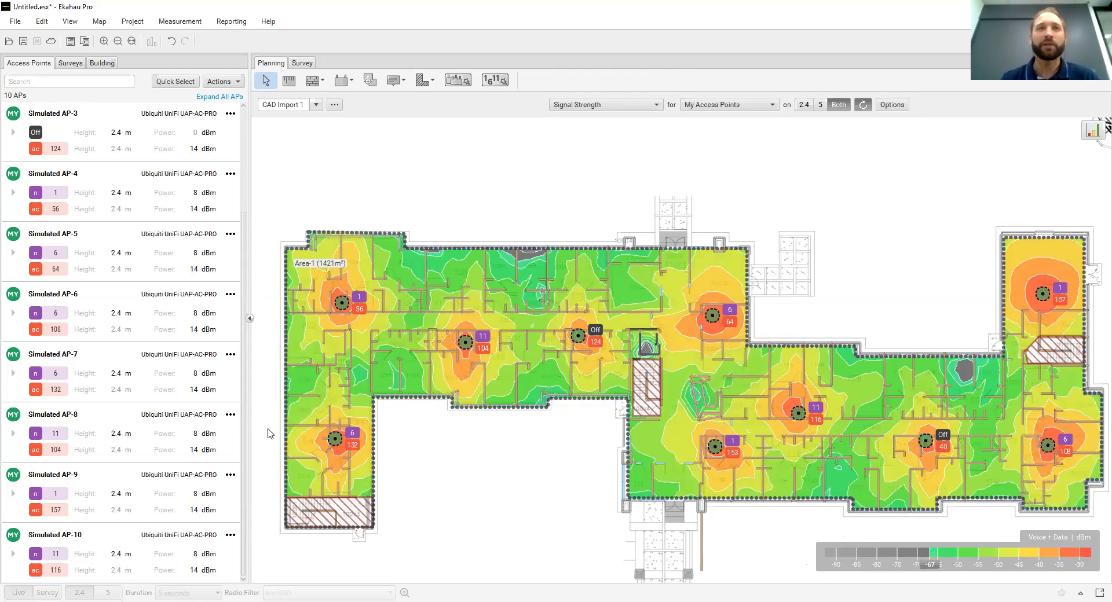
# Look through the color schemes available in the Signal Strength legend settings and close the settings without choosing one
pyautogui.click(944, 552)
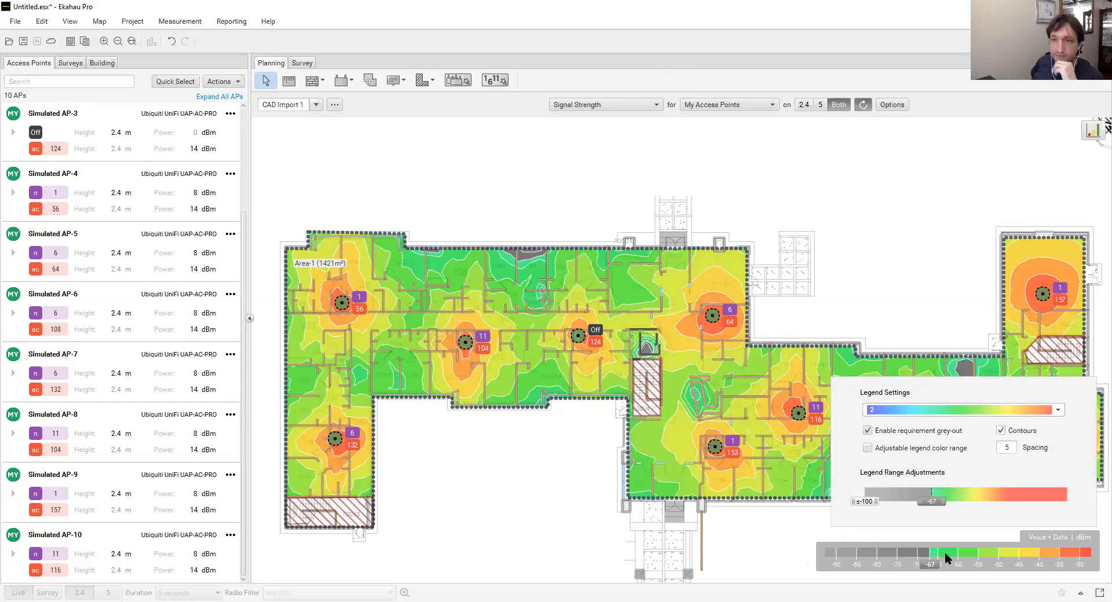
pyautogui.click(1058, 410)
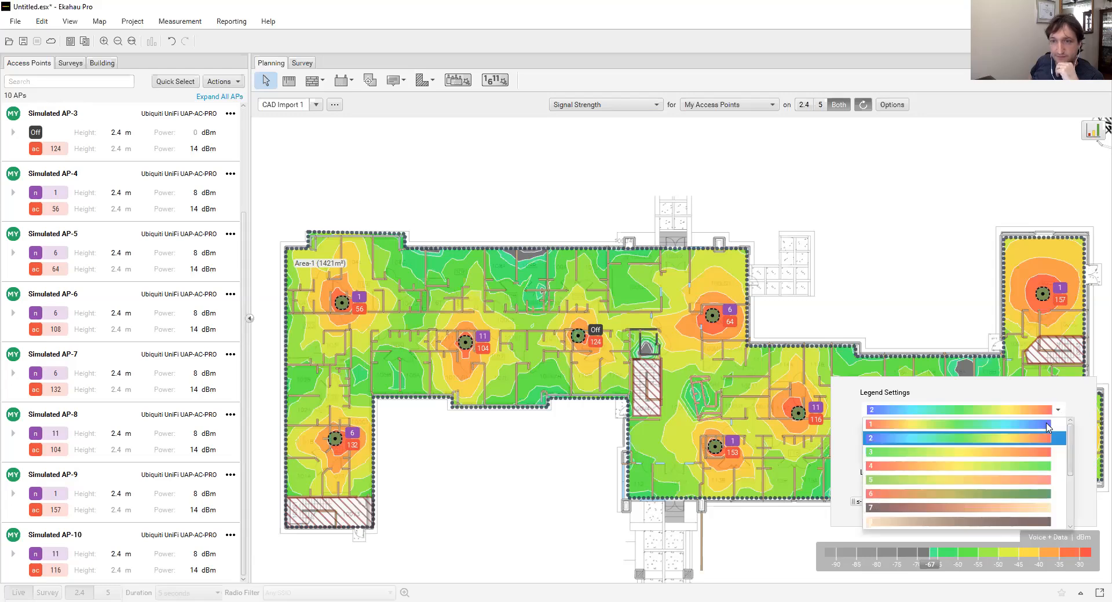
pyautogui.scroll(-3, 1039, 444)
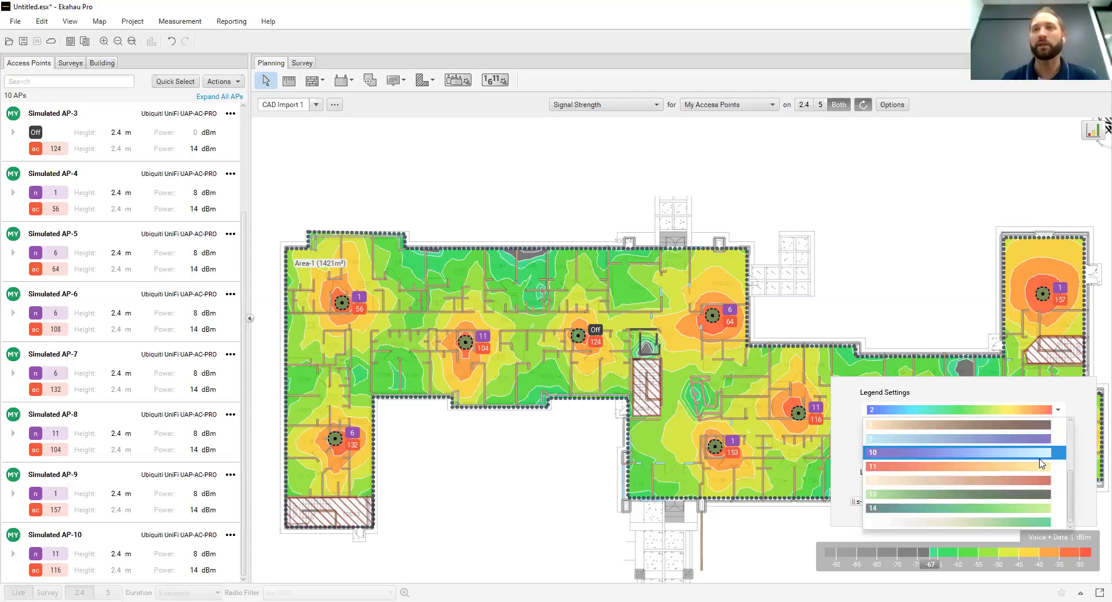
pyautogui.scroll(3, 1041, 480)
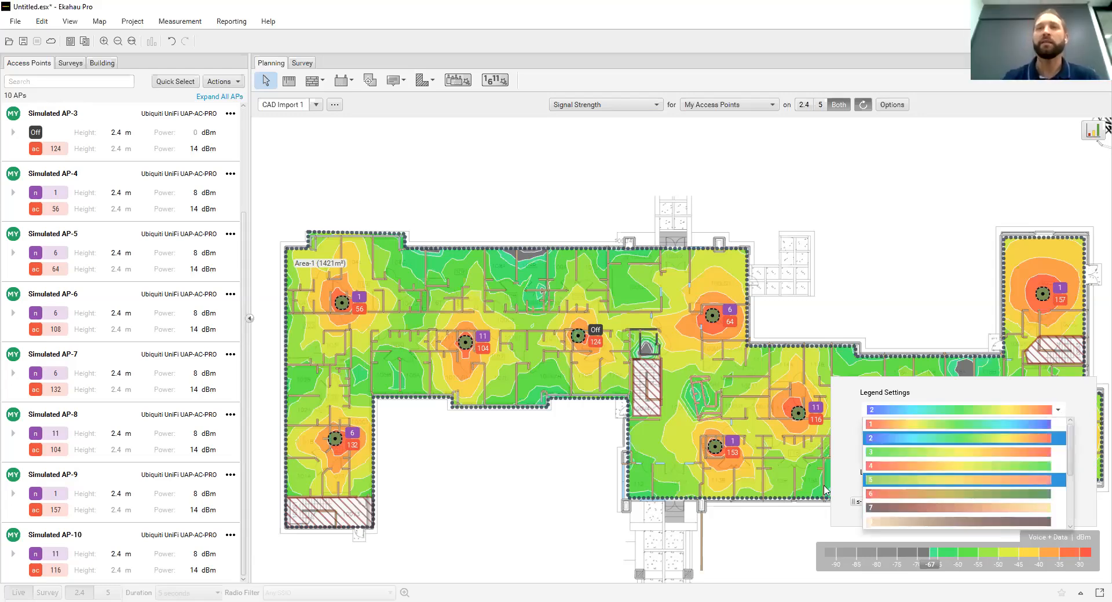
pyautogui.click(767, 549)
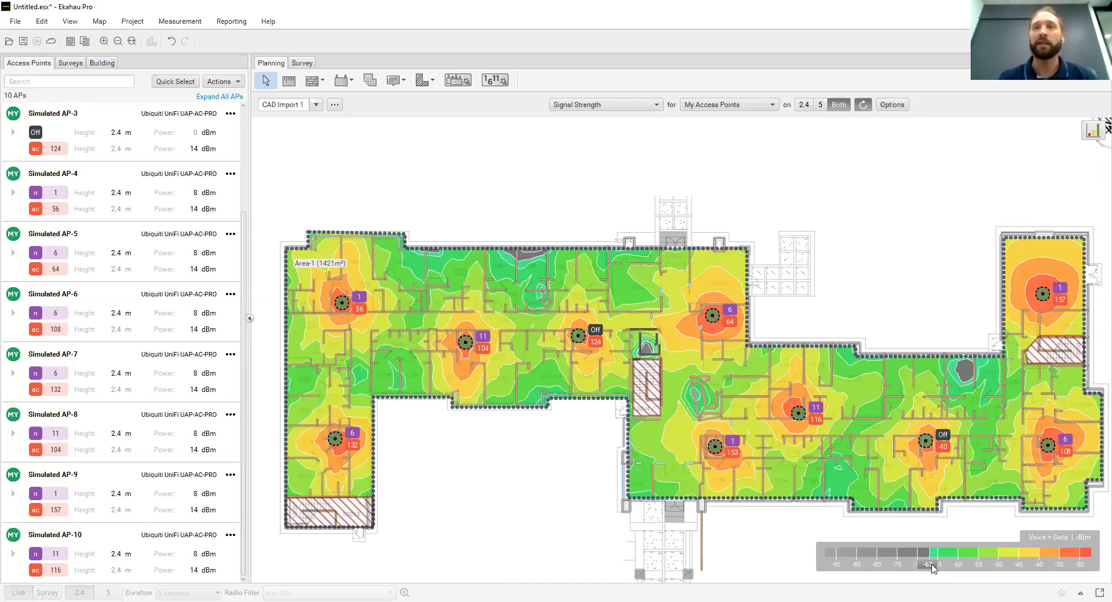
# Lower the Signal Strength legend's requirement threshold to -70 dBm and inspect the coverage at room 108B's outer wall and across the floor
pyautogui.moveTo(933, 568); pyautogui.dragTo(922, 569)
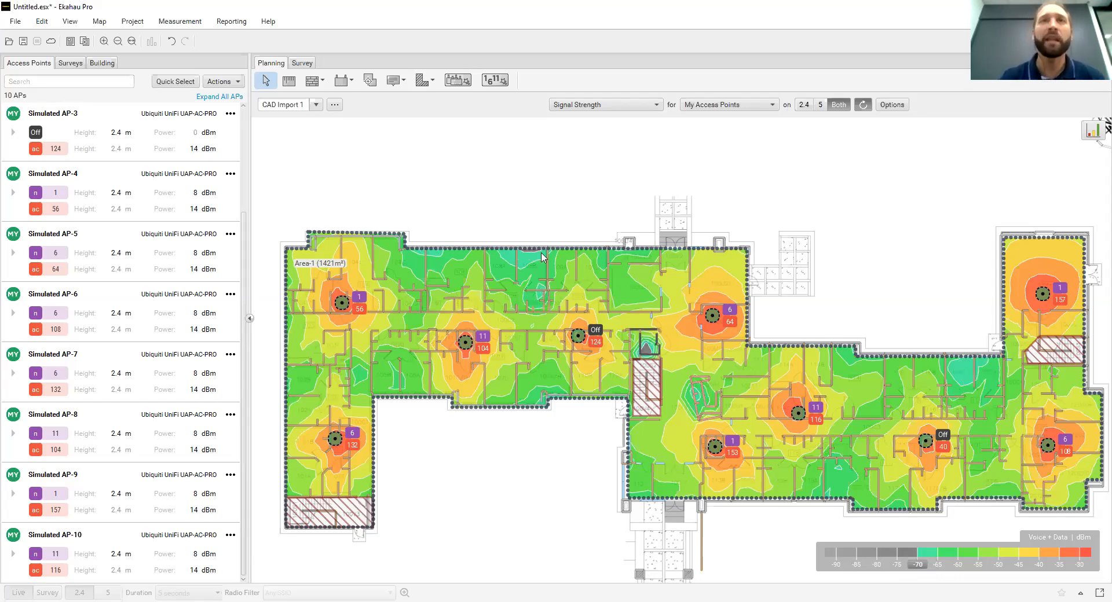
pyautogui.scroll(4, 539, 257)
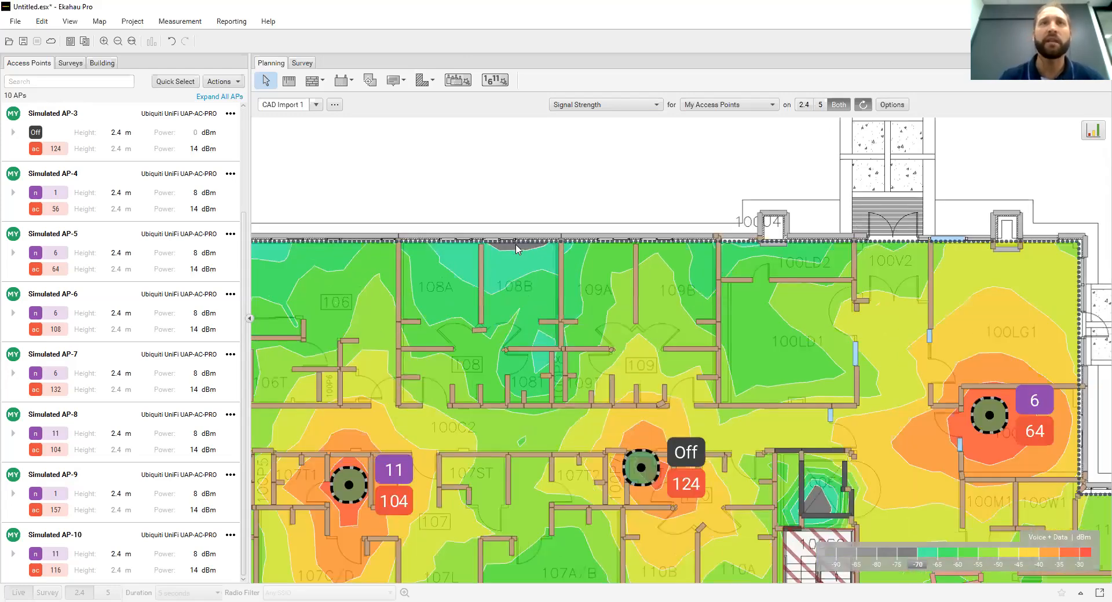
pyautogui.moveTo(517, 249)
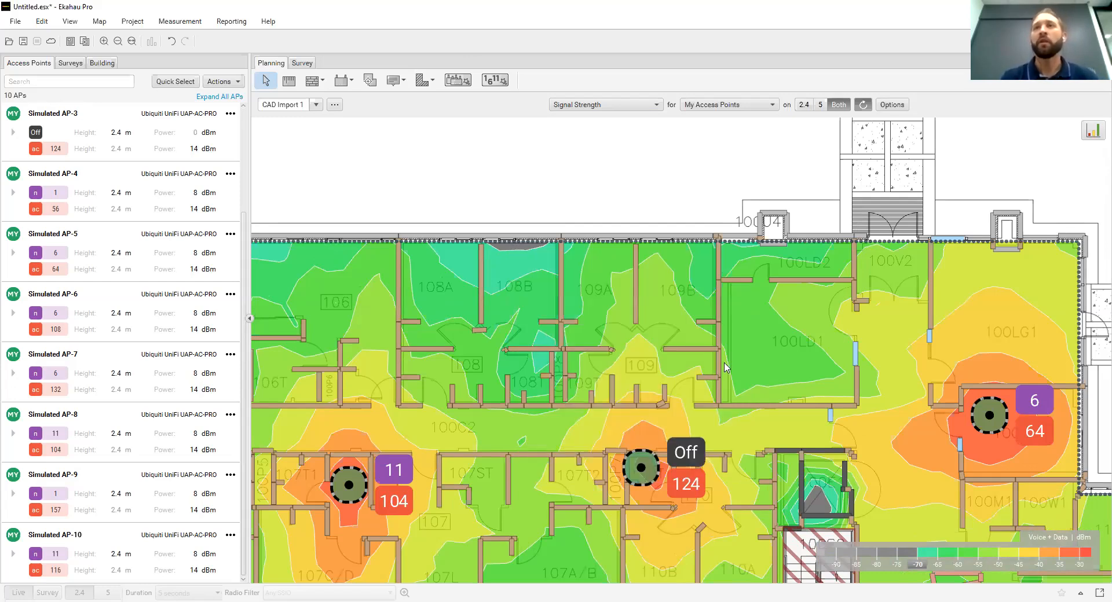
pyautogui.scroll(-5, 726, 367)
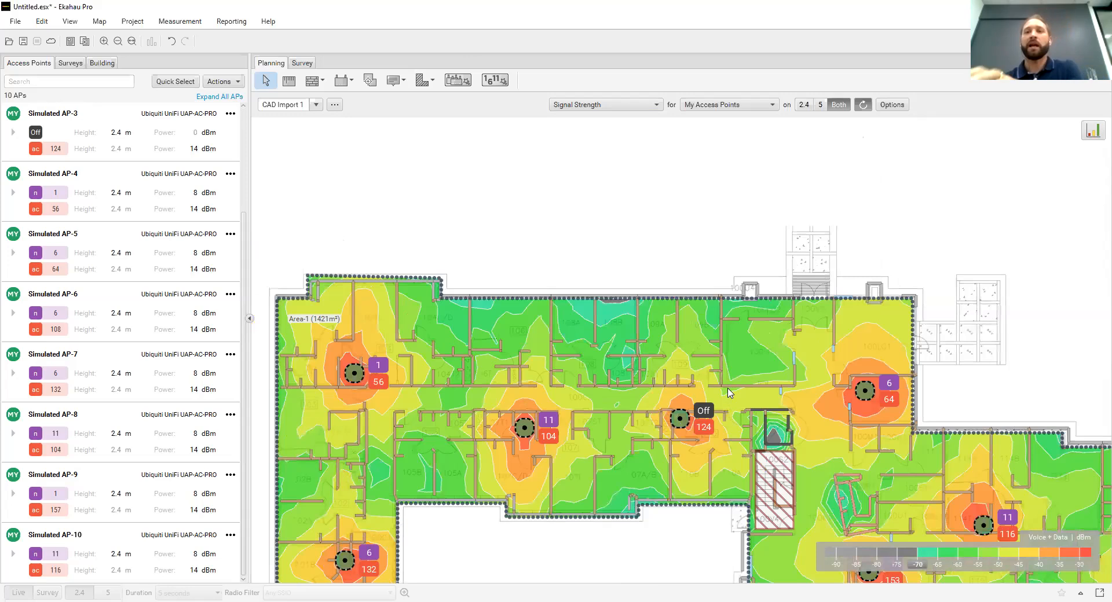
pyautogui.scroll(-2, 729, 392)
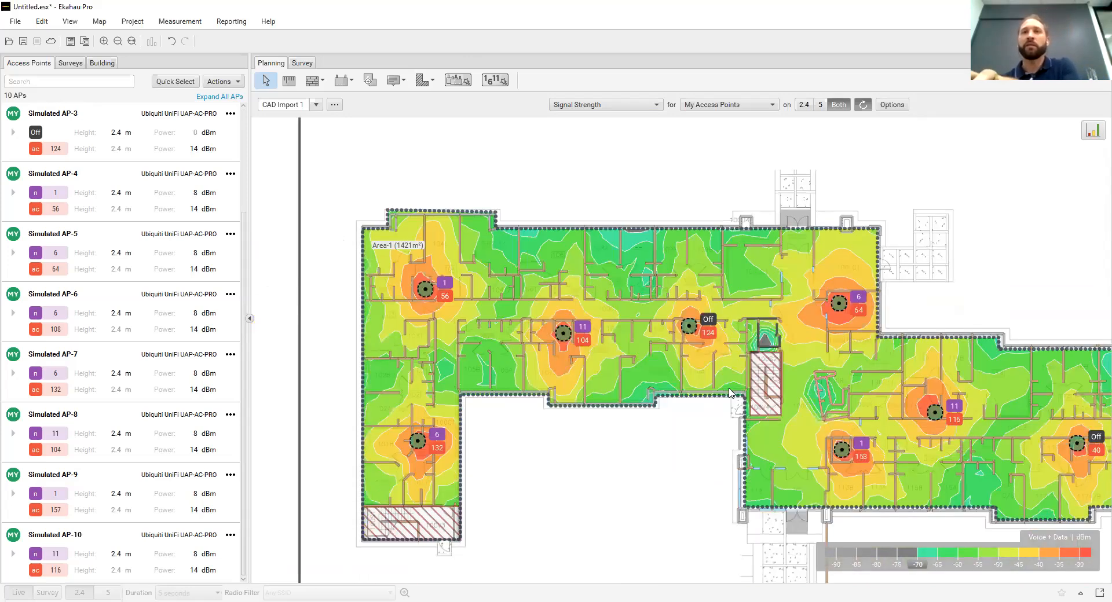
pyautogui.hscroll(1, 730, 394)
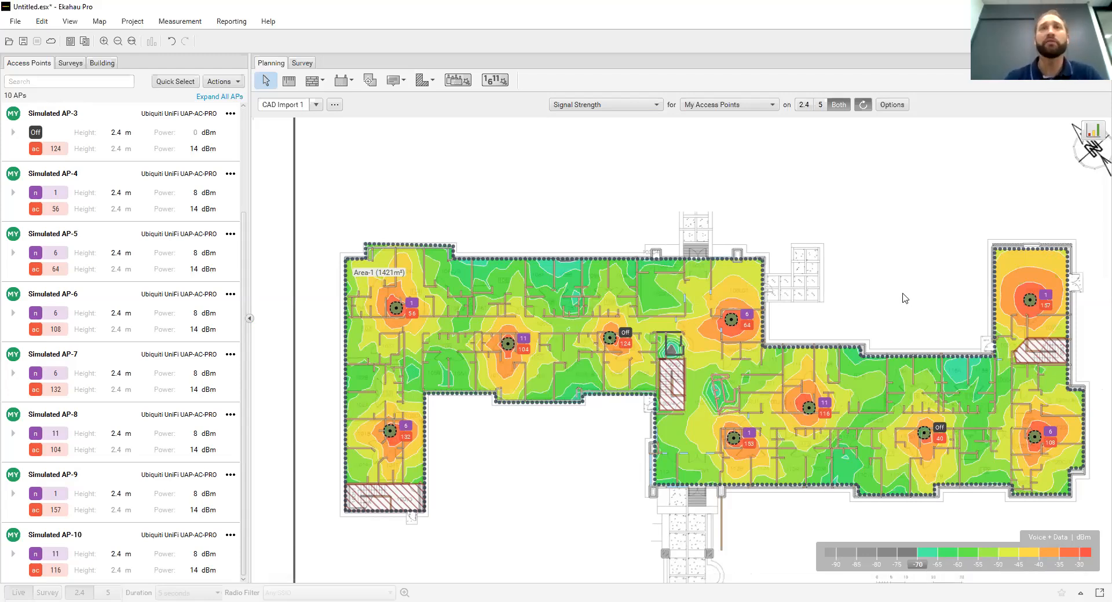
# Read the Capacity Health description and switch the floor plan visualization to Capacity Health
pyautogui.click(630, 110)
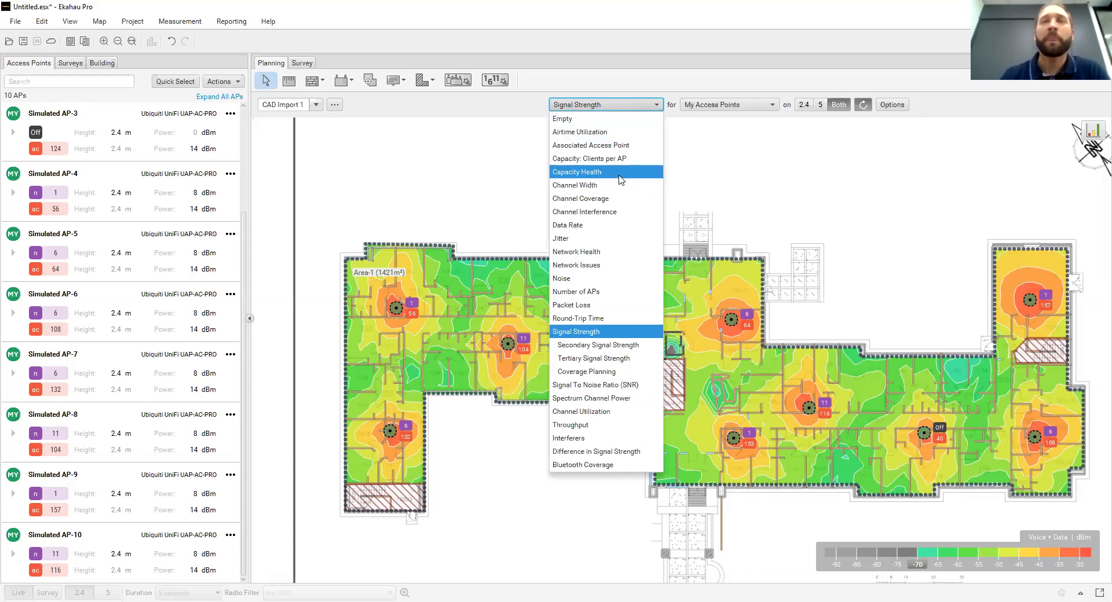
pyautogui.moveTo(621, 177)
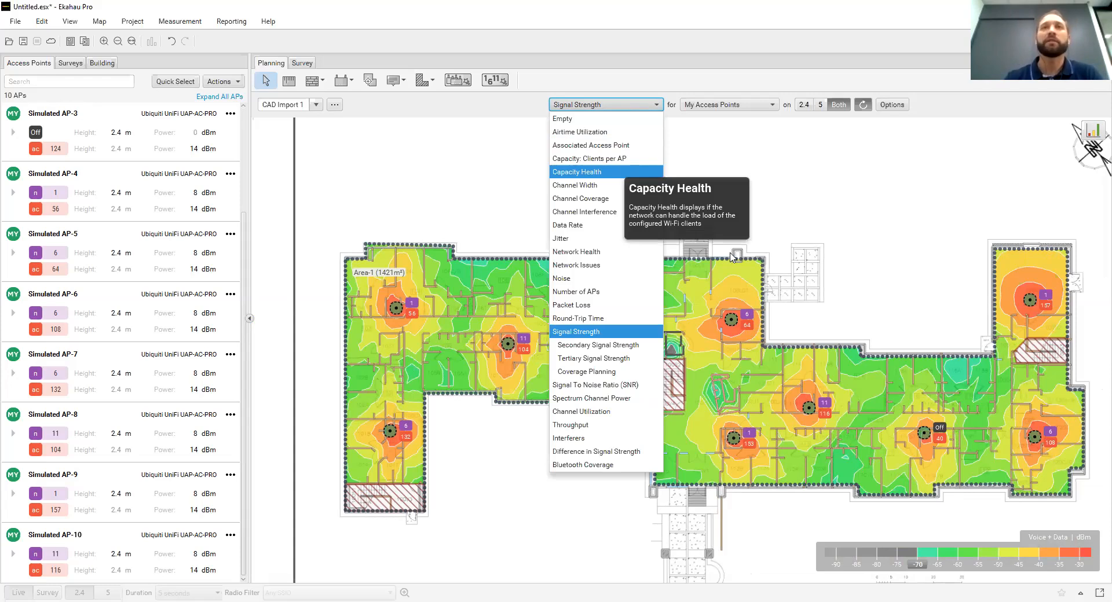
pyautogui.press('Return')
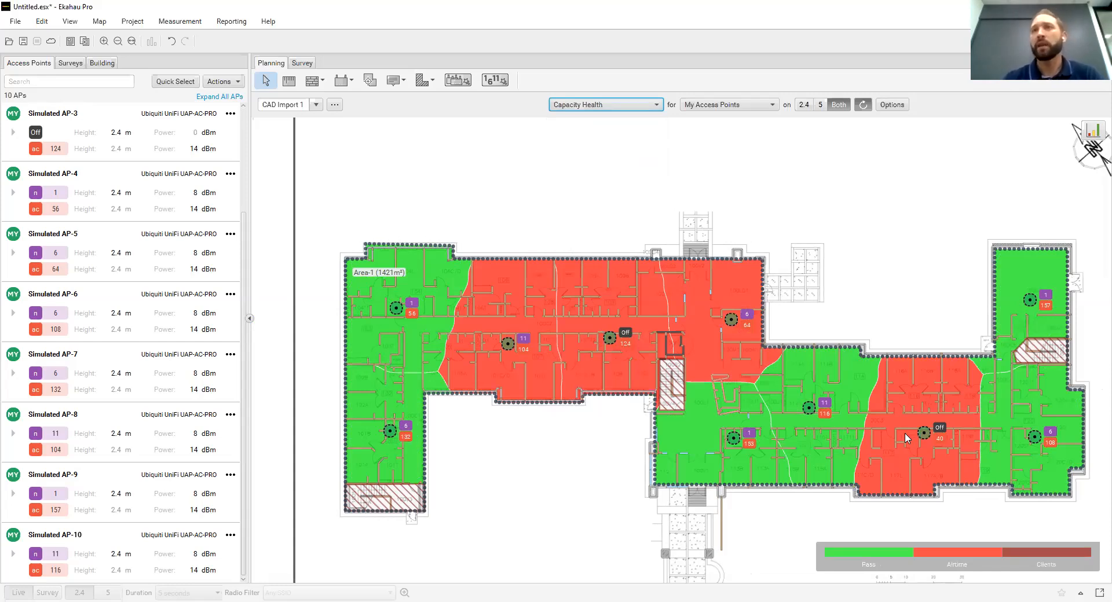
# Switch the visualization to Airtime Utilization and examine the load in the differently colored access point areas
pyautogui.click(649, 101)
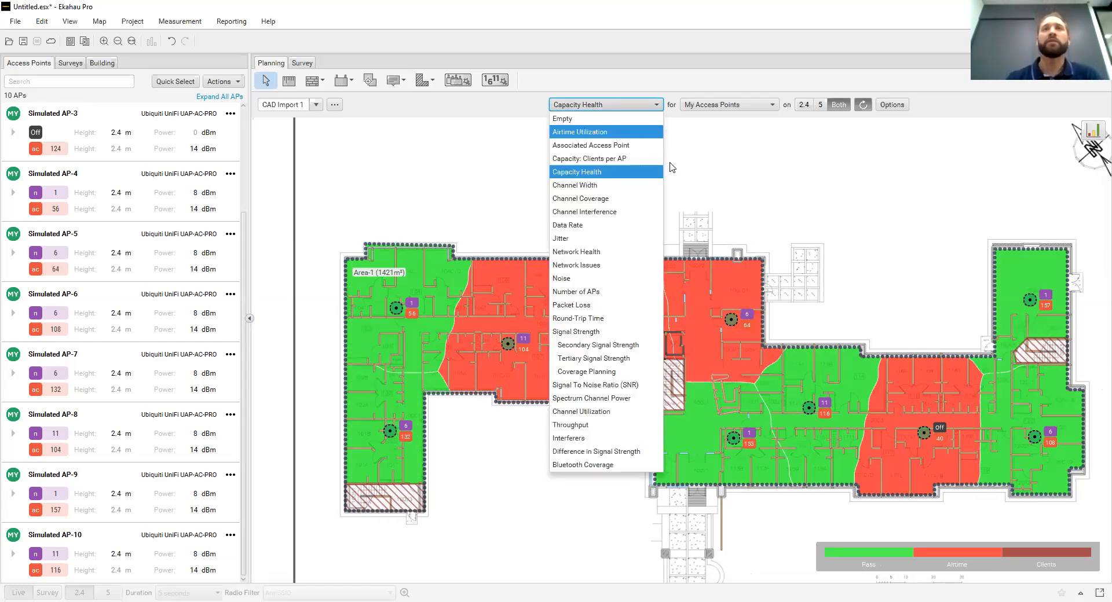
pyautogui.click(643, 132)
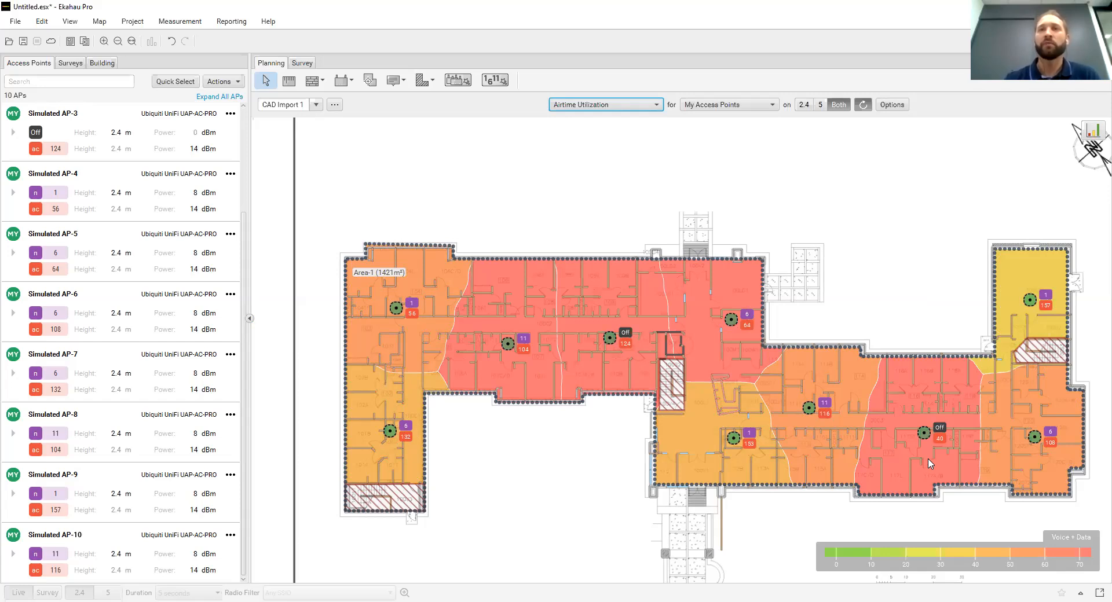
pyautogui.click(902, 420)
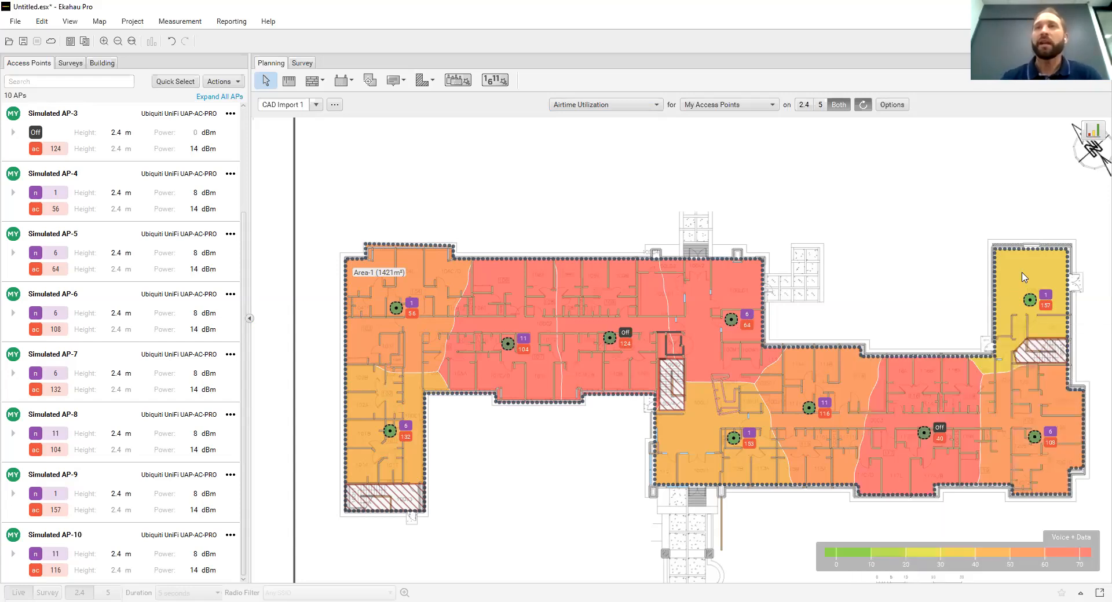
pyautogui.moveTo(1022, 278)
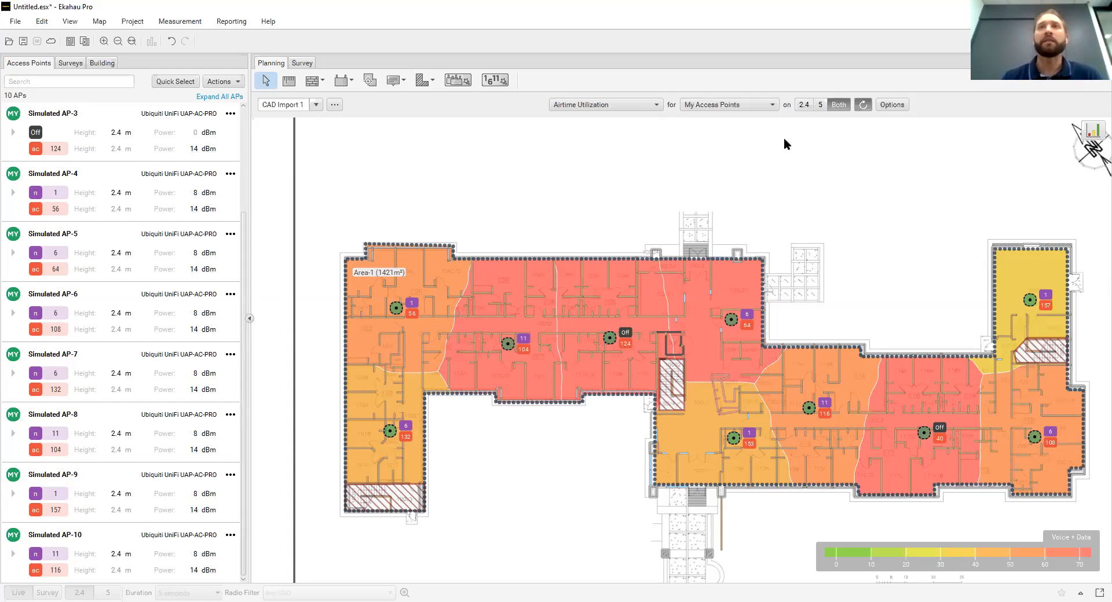
# Show Airtime Utilization for the 2.4 GHz band alone and for the 5 GHz band alone, and compare the areas
pyautogui.click(804, 105)
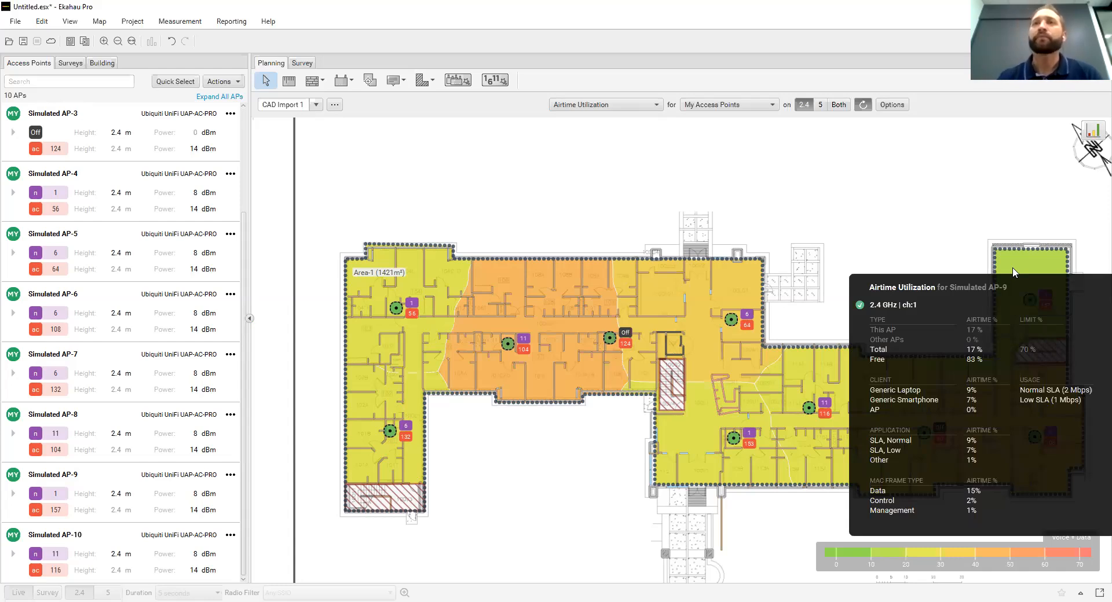
pyautogui.click(820, 106)
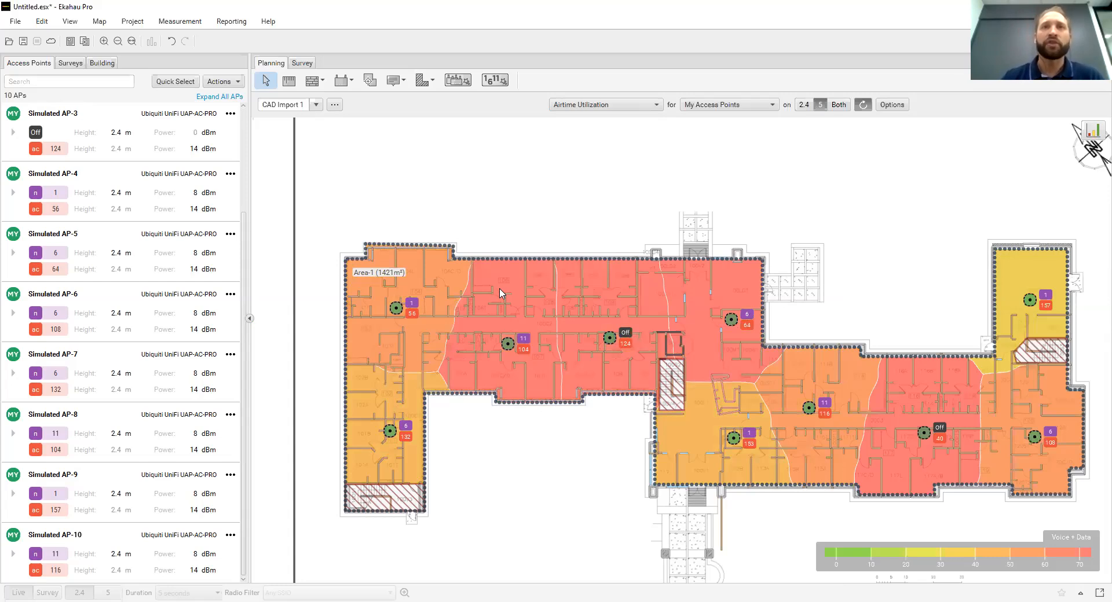
pyautogui.moveTo(502, 294)
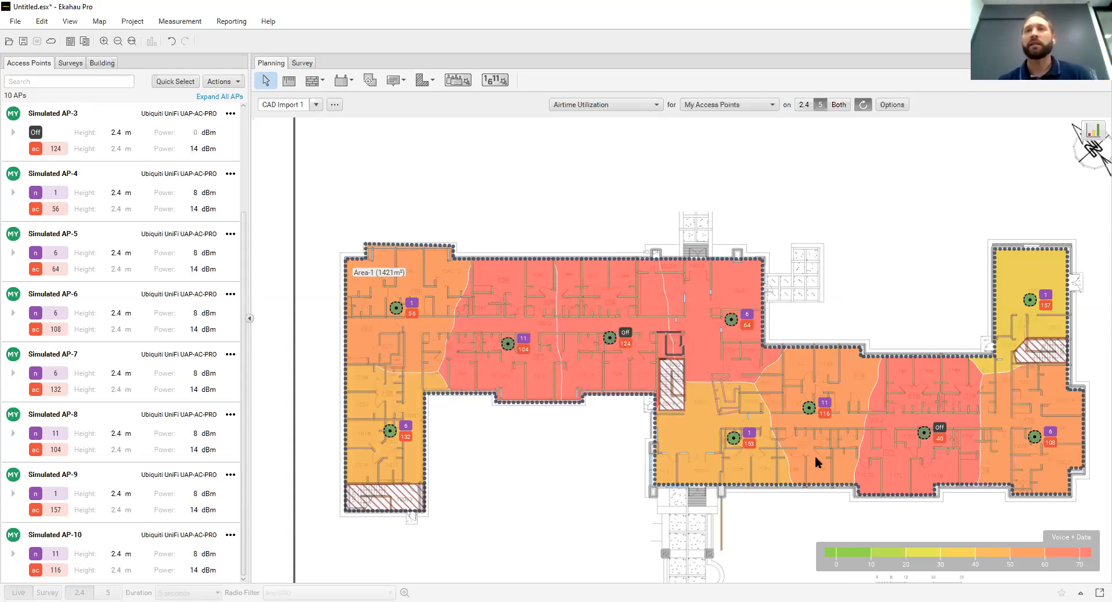
pyautogui.moveTo(815, 457)
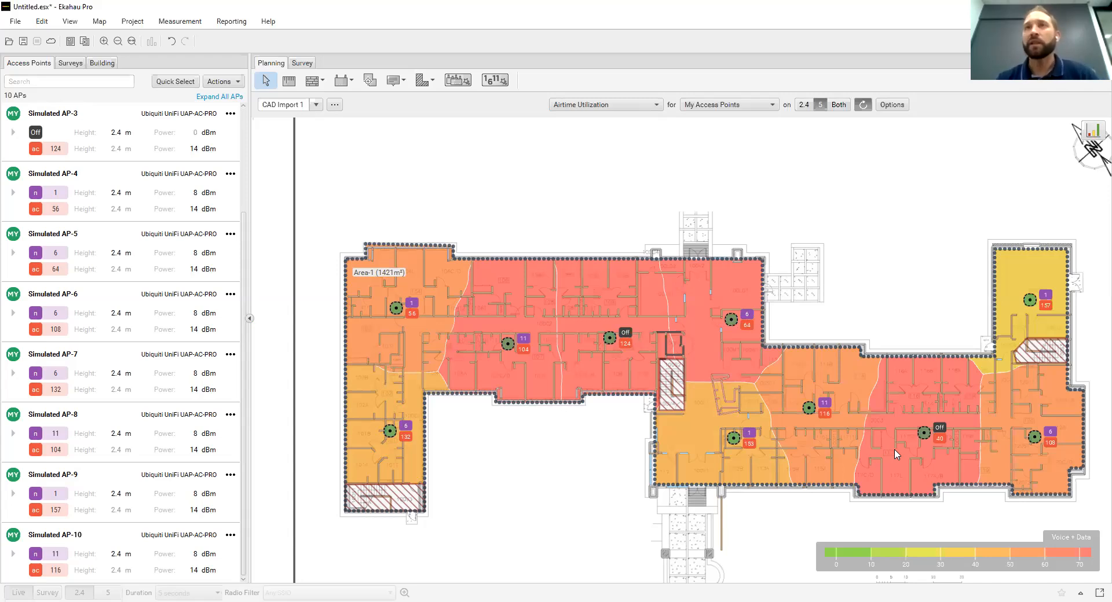
pyautogui.moveTo(895, 455)
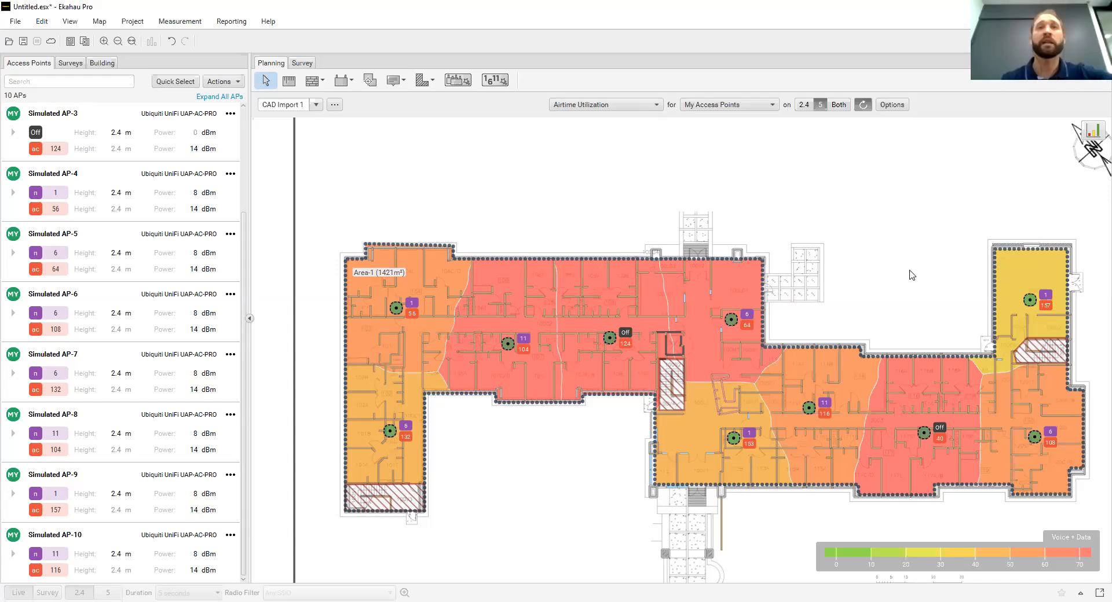
# Edit Simulated AP-8 and change its model to Ubiquiti UniFi UAP-AC-HD, accepting the reset of its settings to defaults
pyautogui.click(509, 346)
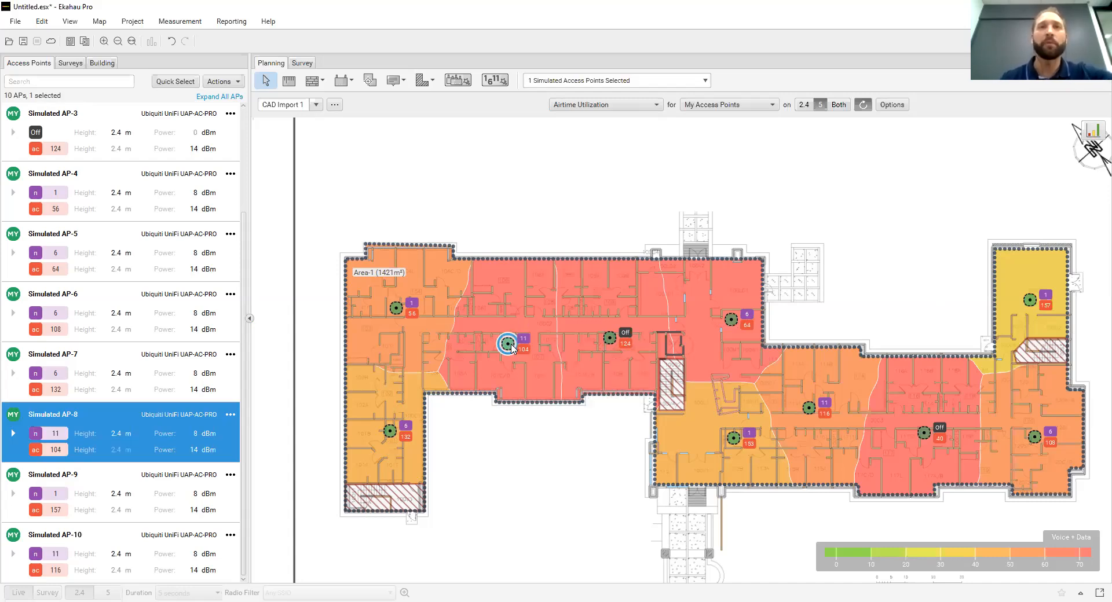
pyautogui.rightClick(510, 348)
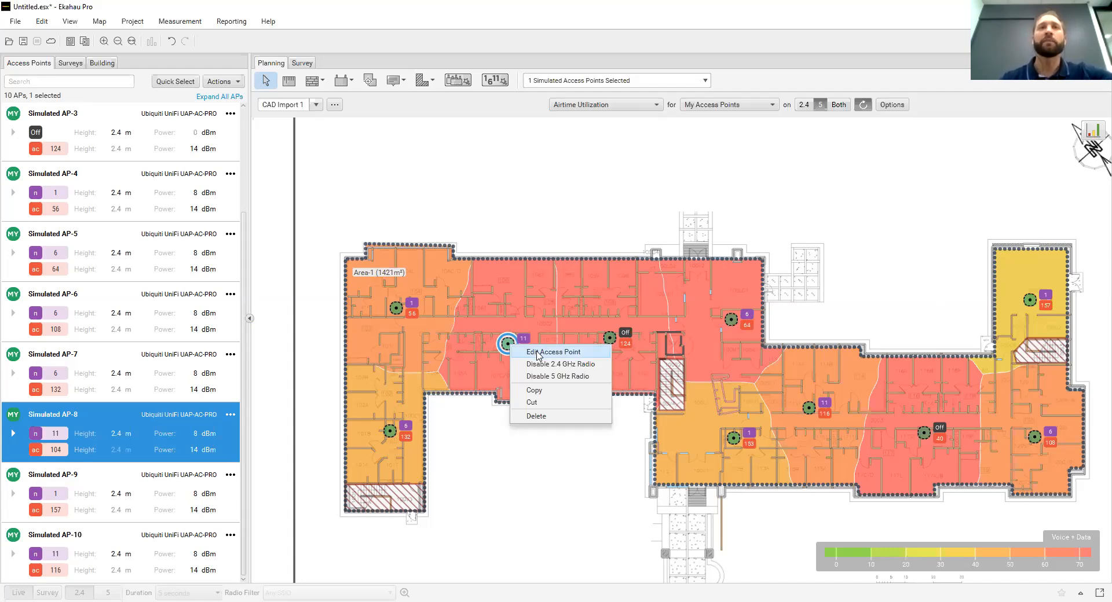
pyautogui.click(539, 353)
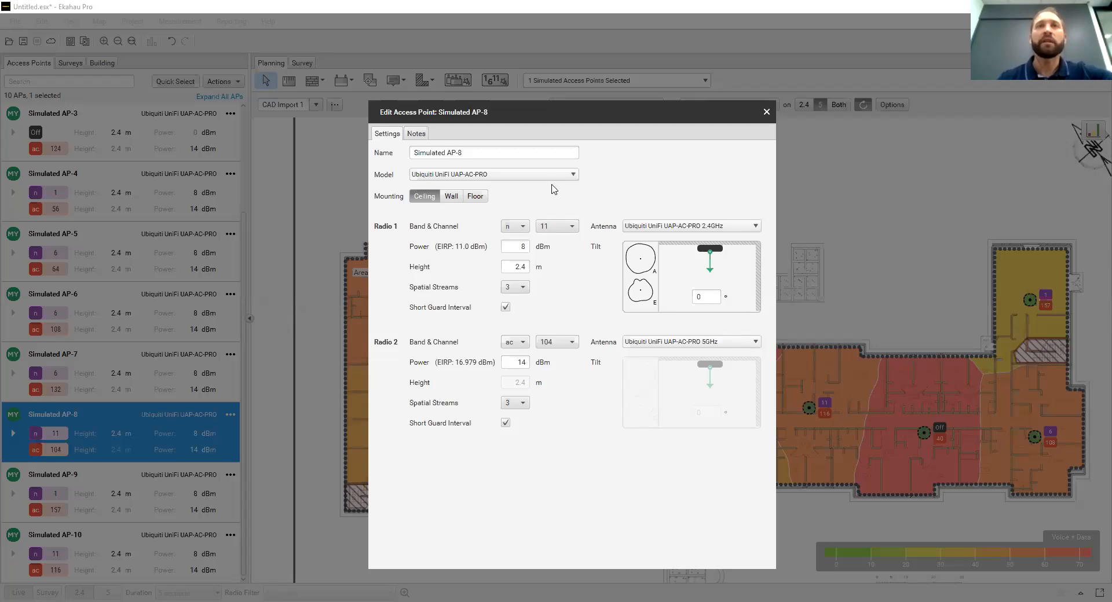
pyautogui.click(572, 174)
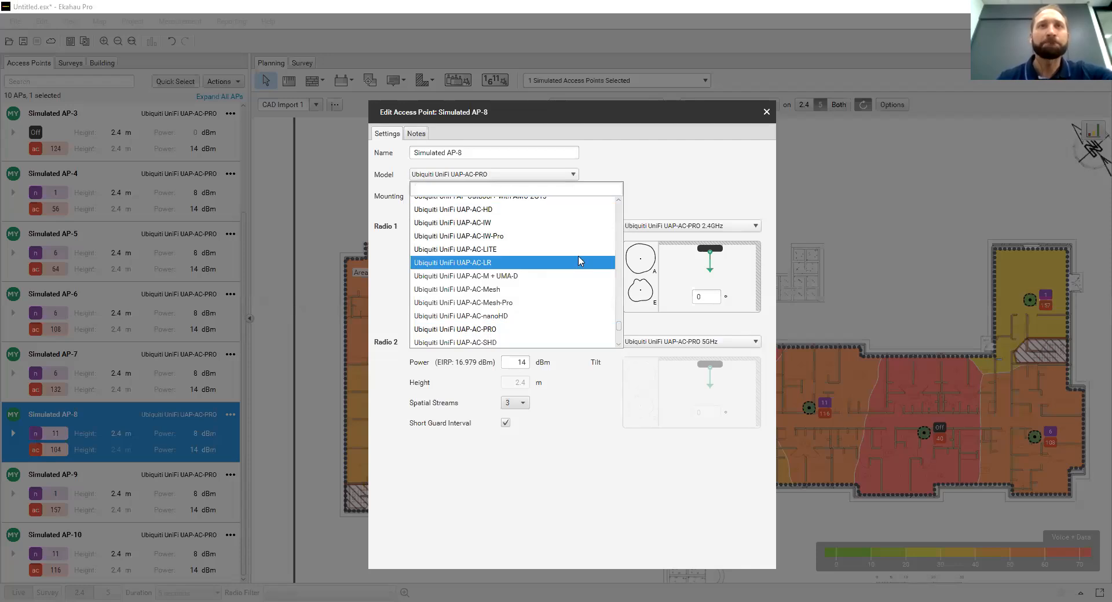
pyautogui.click(568, 210)
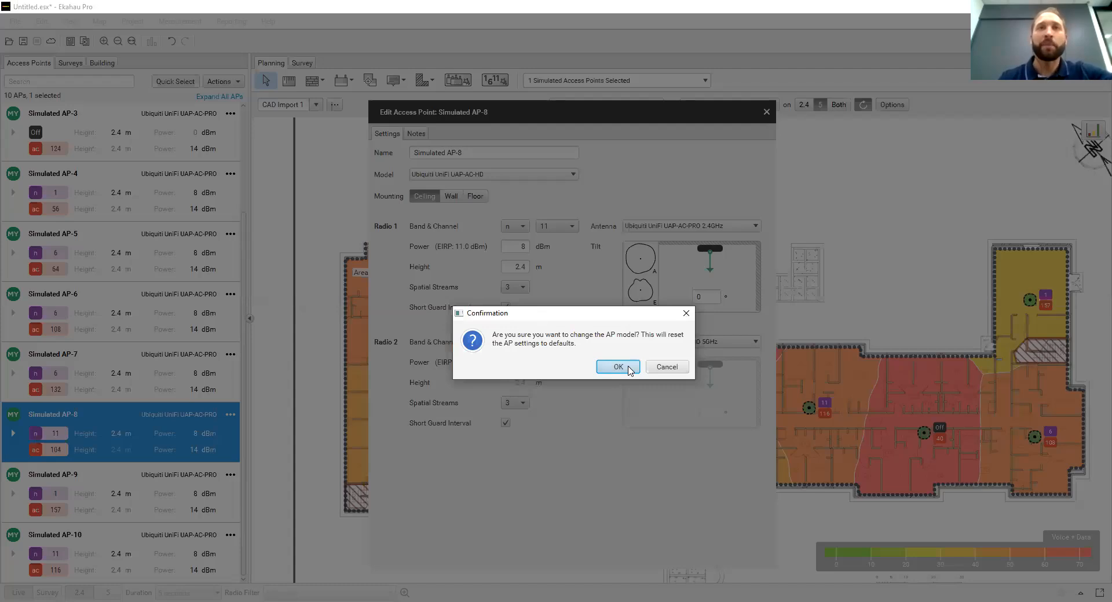
pyautogui.click(600, 369)
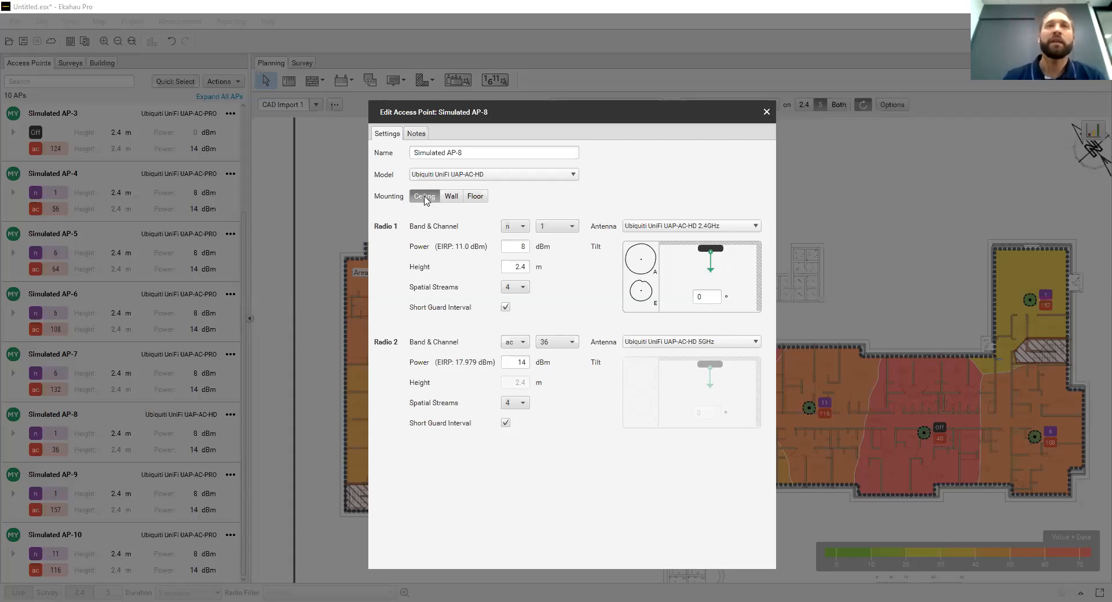
# Try the Wall and Floor mounting options for Simulated AP-8 and return it to Ceiling mounting
pyautogui.click(451, 198)
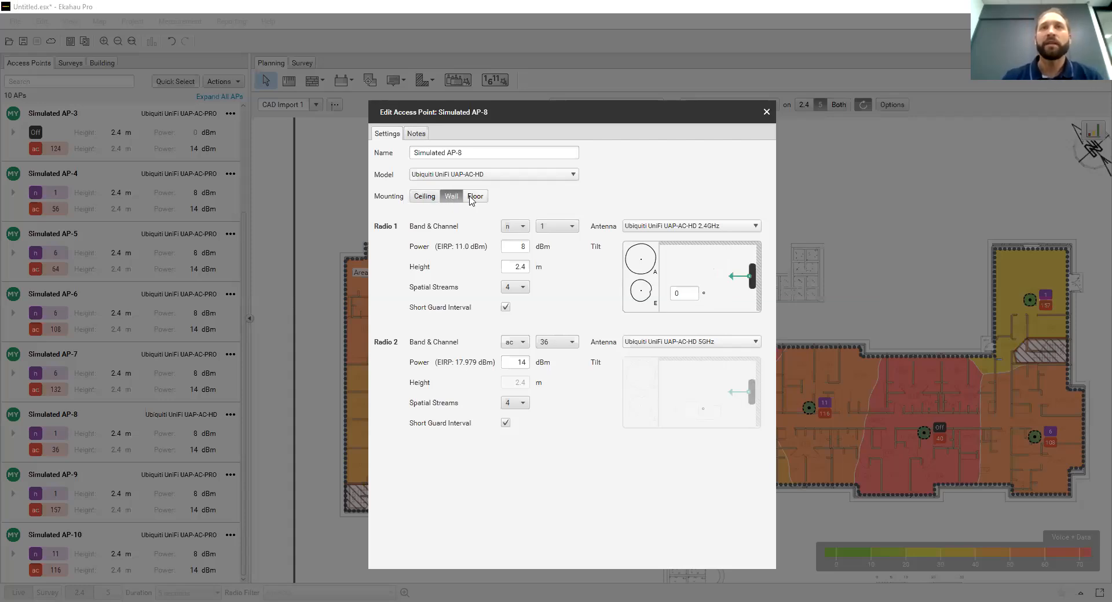
pyautogui.click(476, 200)
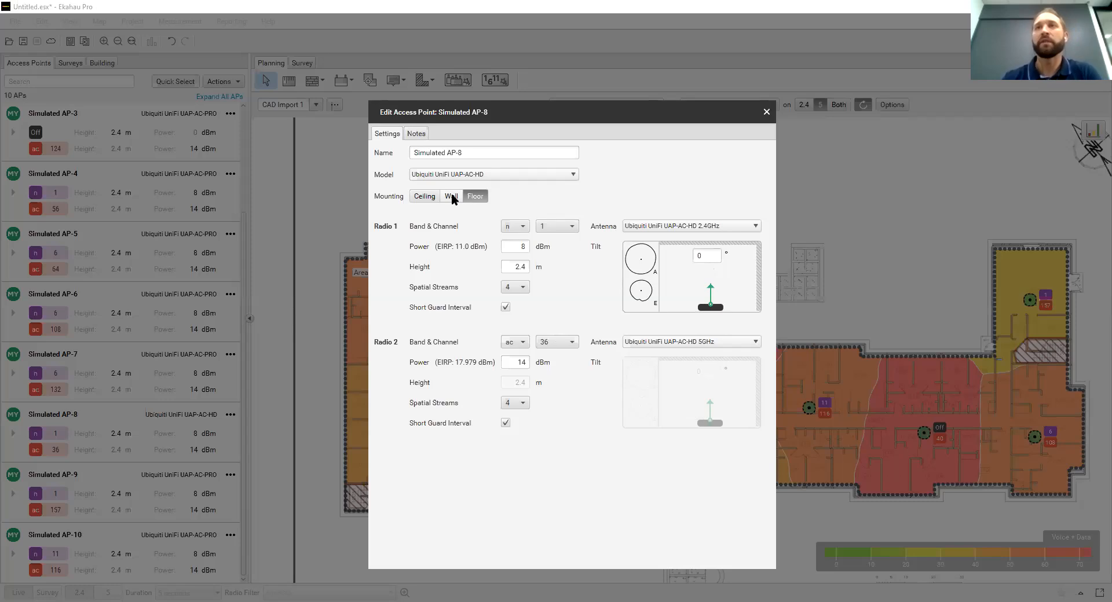
pyautogui.click(424, 197)
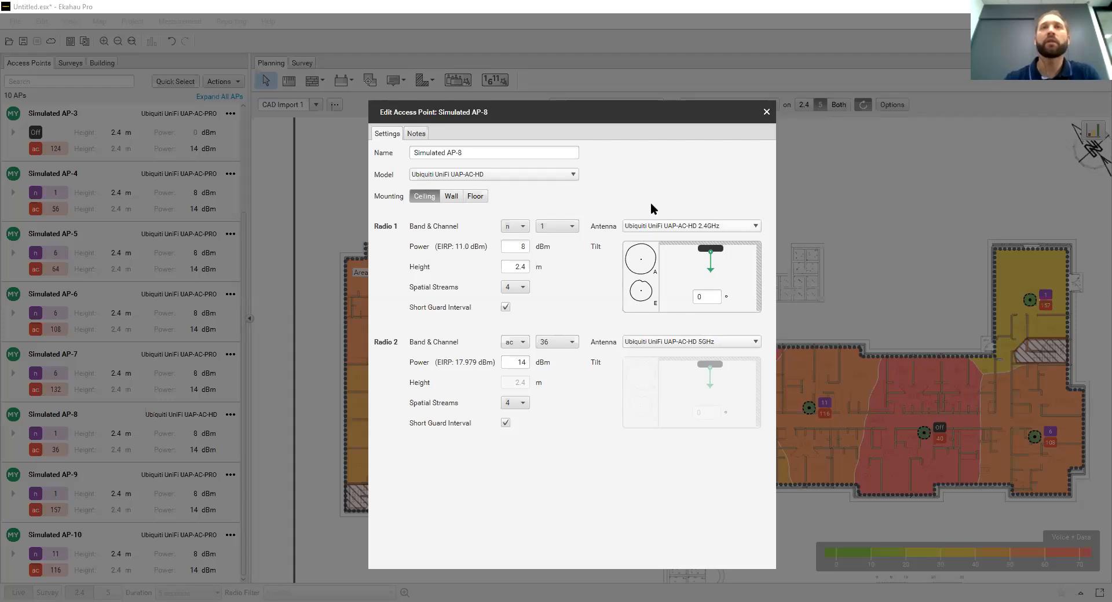
# Check the antenna choices for Radio 1 of Simulated AP-8 and tilt its antenna to 40°
pyautogui.click(757, 227)
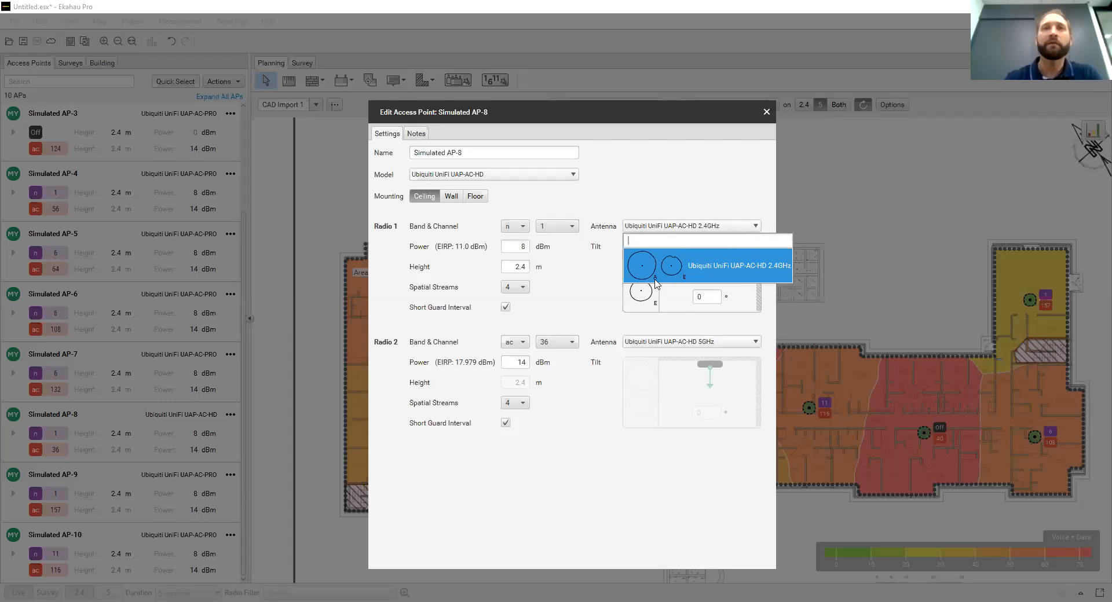
pyautogui.click(715, 198)
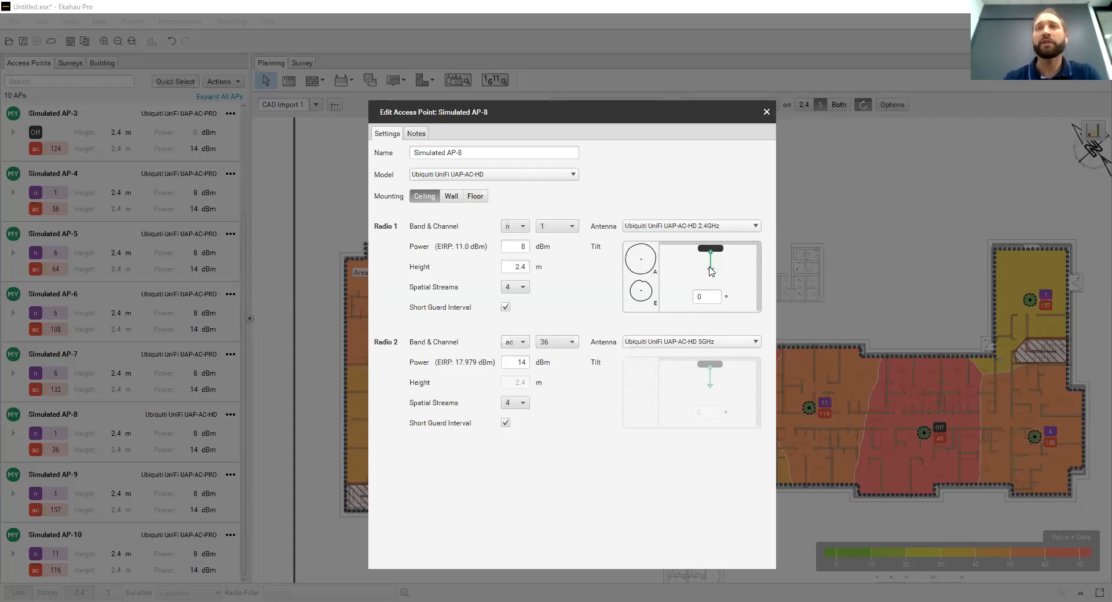
pyautogui.moveTo(712, 273); pyautogui.dragTo(698, 274)
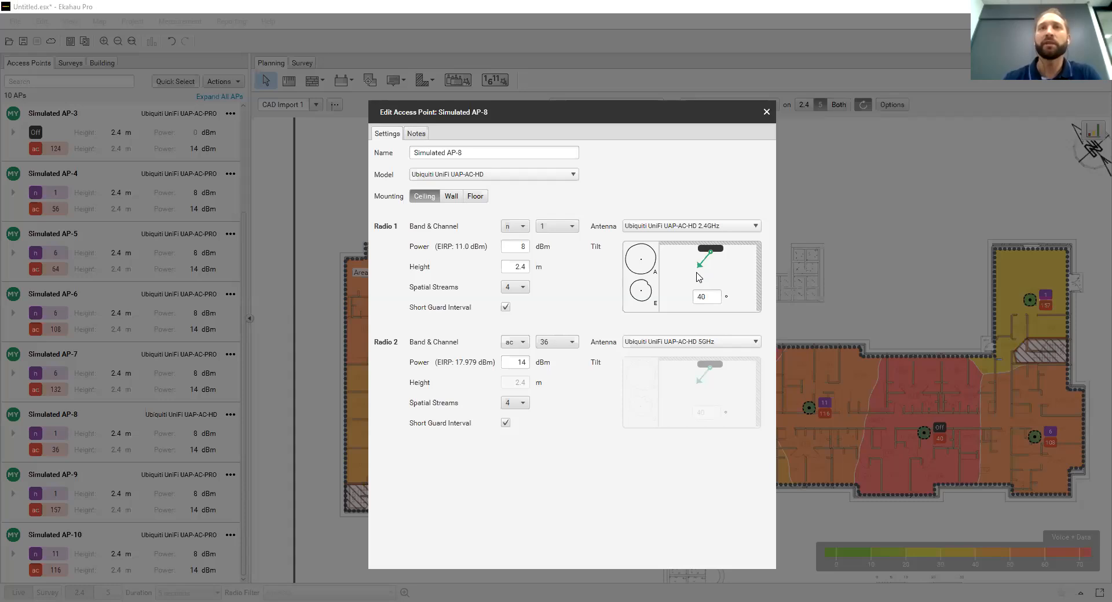
# Try tilting Simulated AP-8's Radio 1 antenna the opposite way, set the tilt to 1°, and close the access point's settings
pyautogui.moveTo(700, 270); pyautogui.dragTo(730, 268)
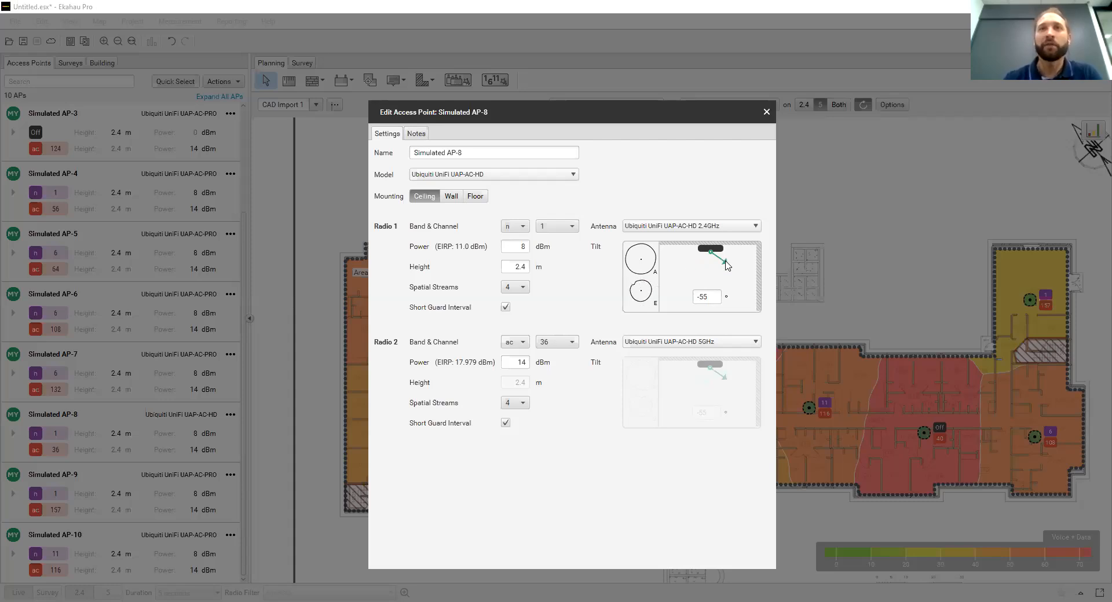
pyautogui.moveTo(724, 264); pyautogui.dragTo(733, 276)
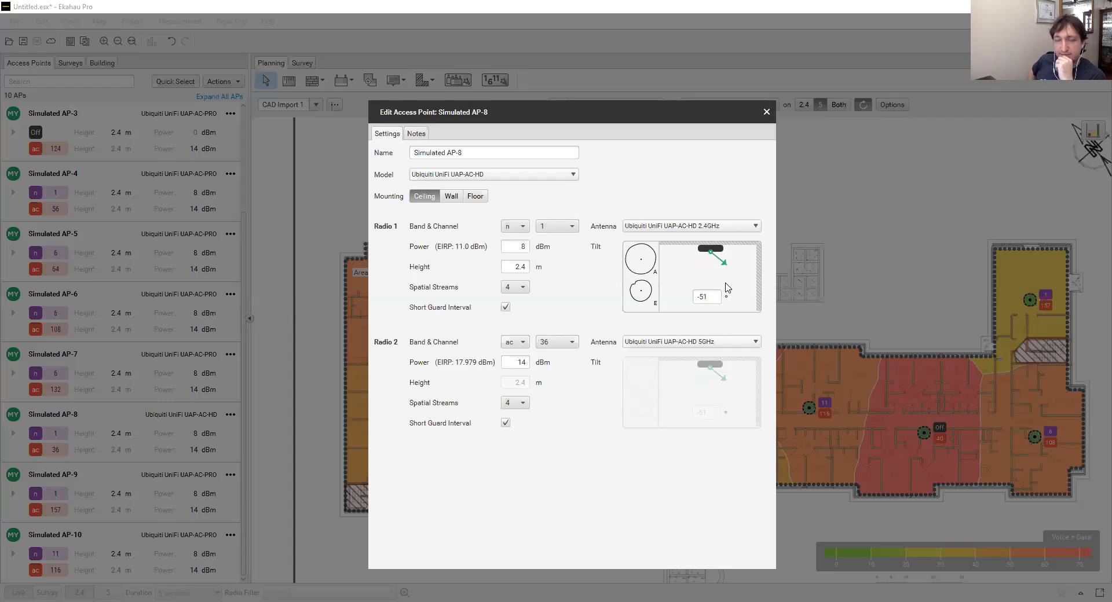
pyautogui.moveTo(726, 265); pyautogui.dragTo(715, 274)
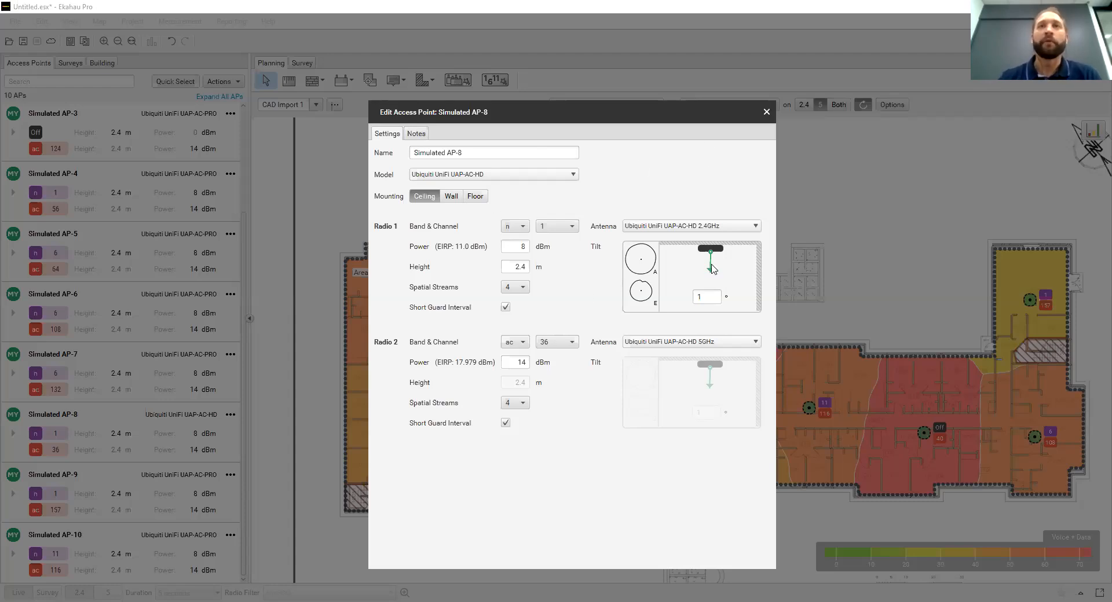
pyautogui.click(766, 112)
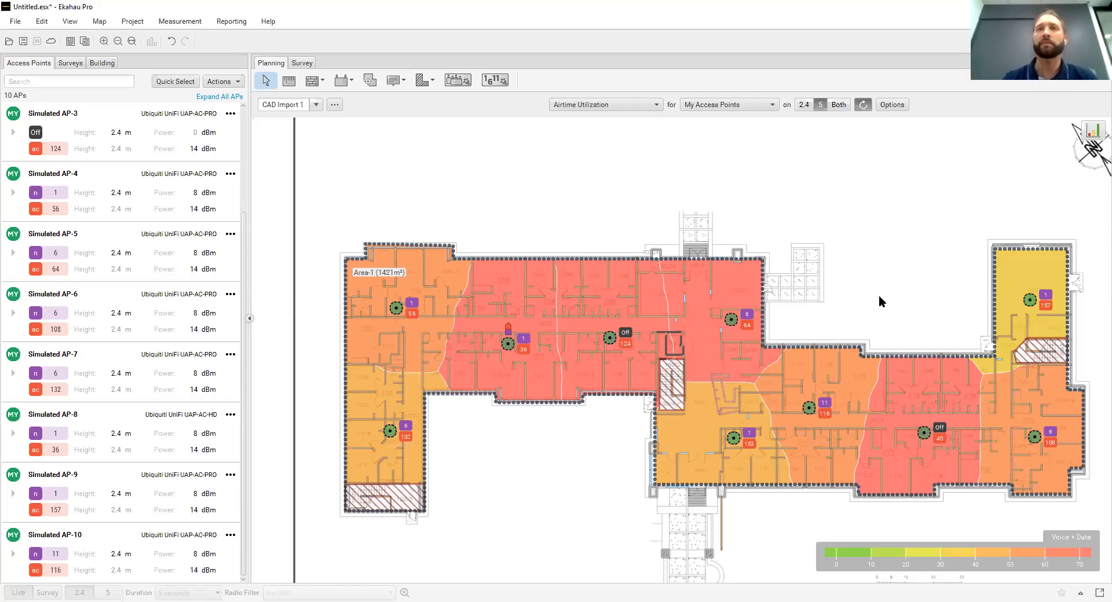
# Display the Signal Strength heatmap and review the Automatic Channel Planning options without creating a plan
pyautogui.click(656, 105)
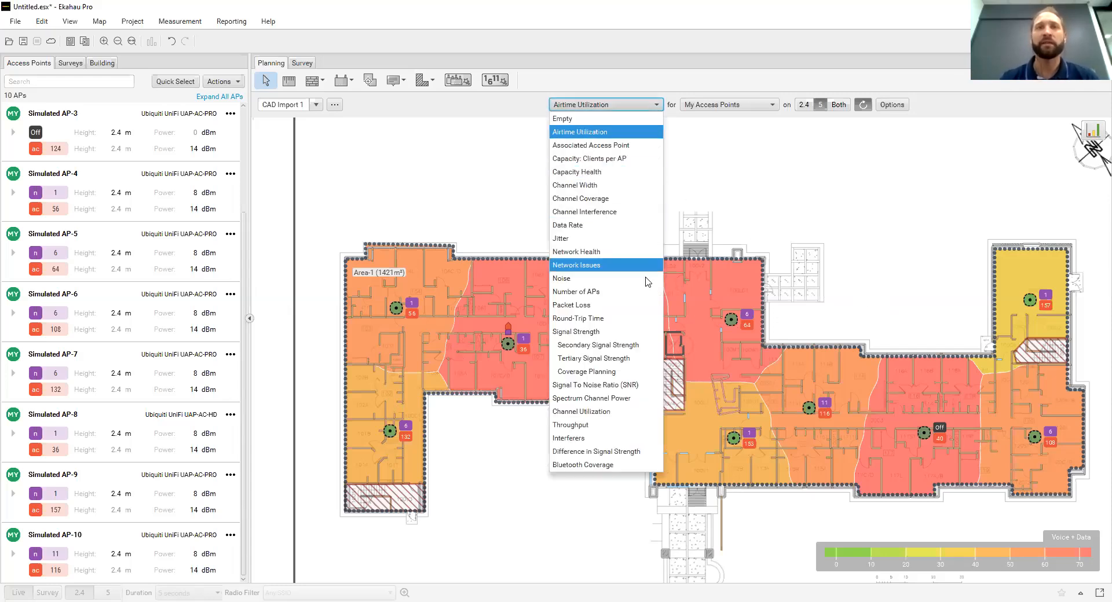
pyautogui.click(645, 332)
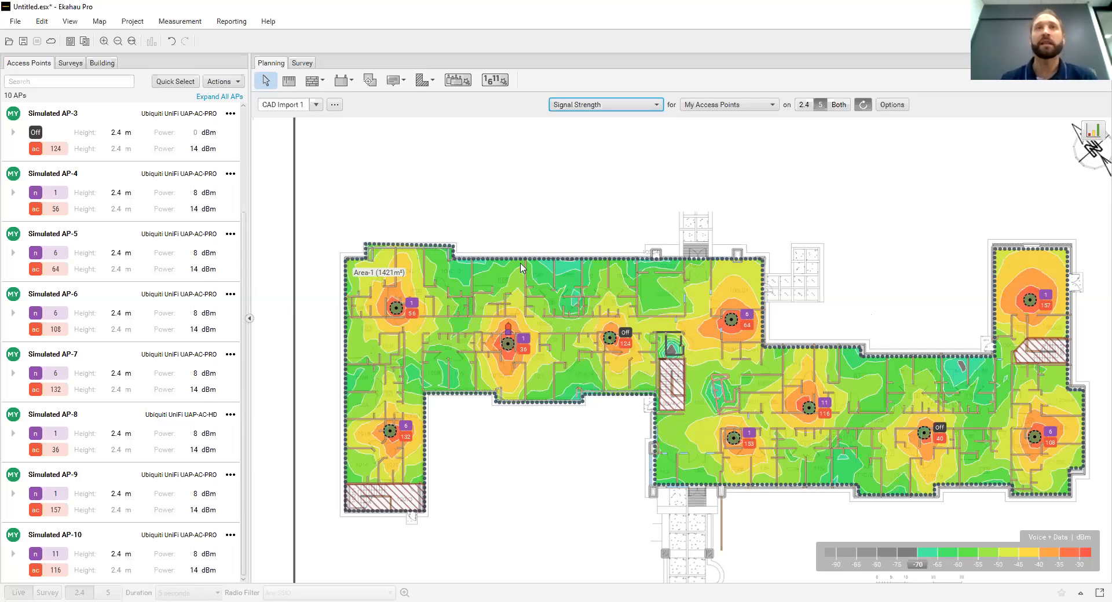
pyautogui.click(501, 81)
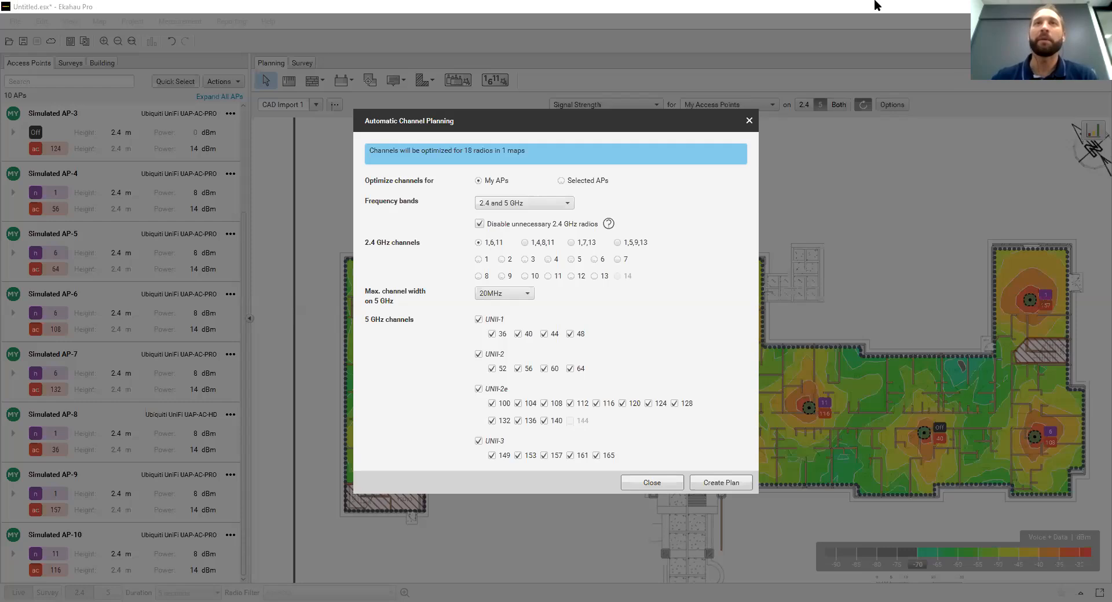
pyautogui.click(748, 122)
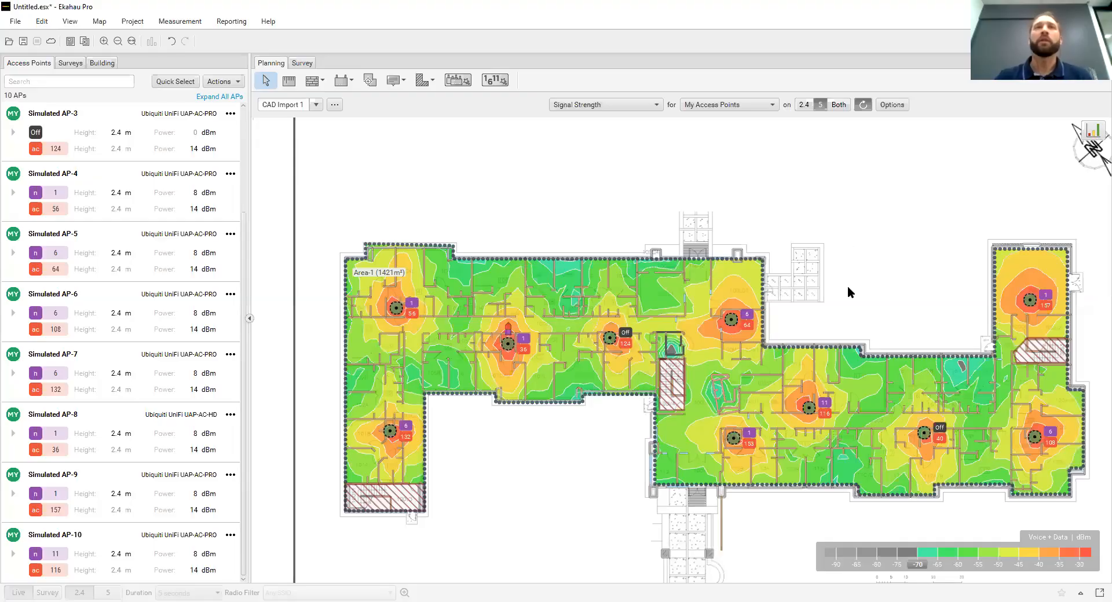
# Switch to survey mode and examine the mode and channel configuration of Ekahau Sidekick Wi-Fi Adapter #1
pyautogui.click(306, 64)
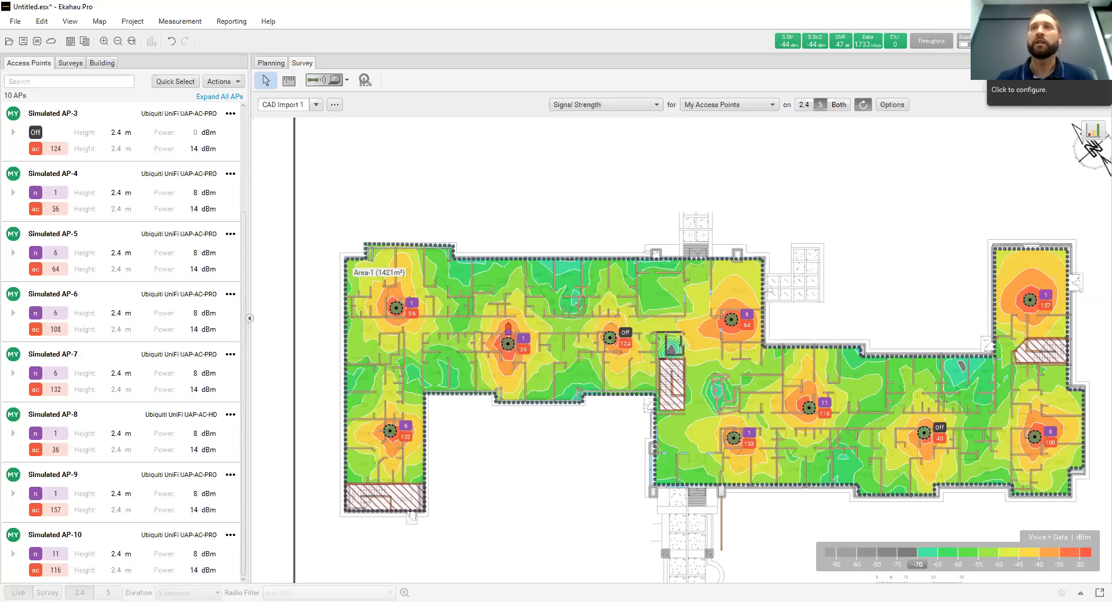
pyautogui.click(988, 42)
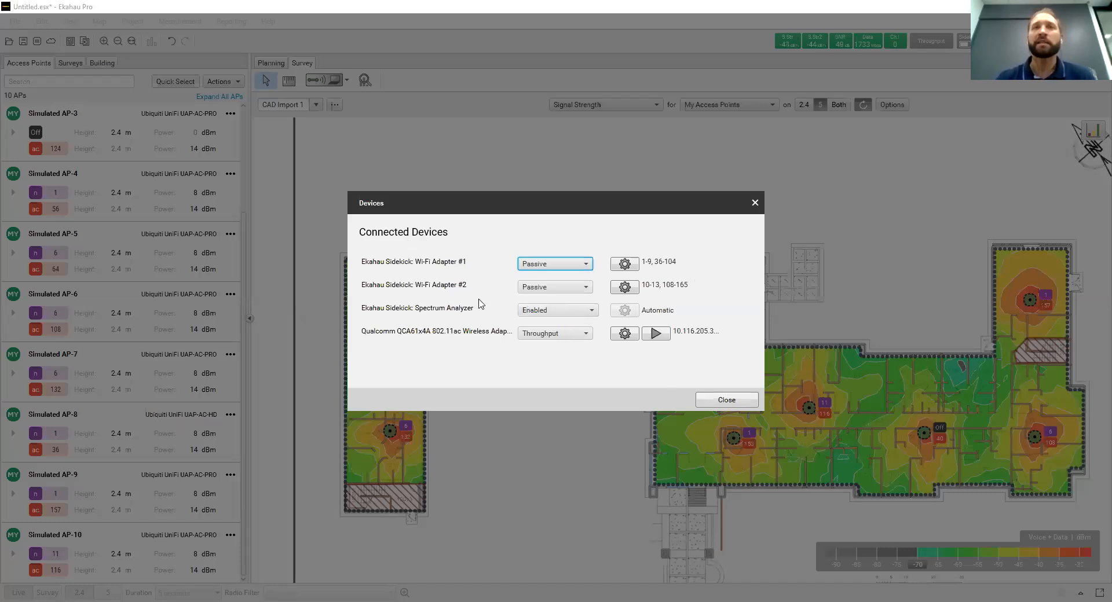
pyautogui.click(569, 267)
pyautogui.click(570, 266)
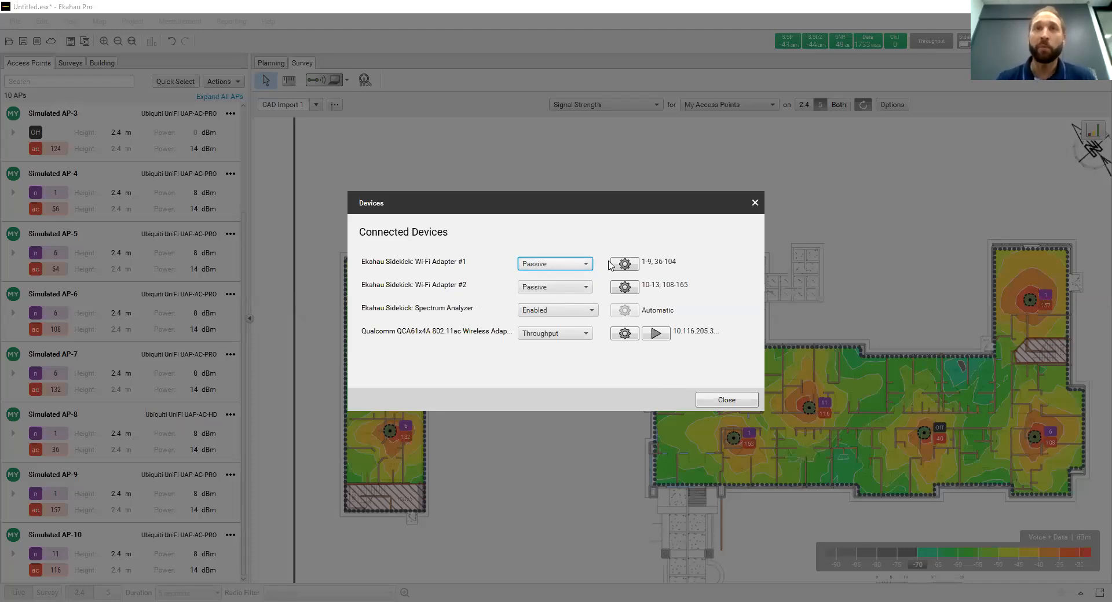
pyautogui.click(626, 265)
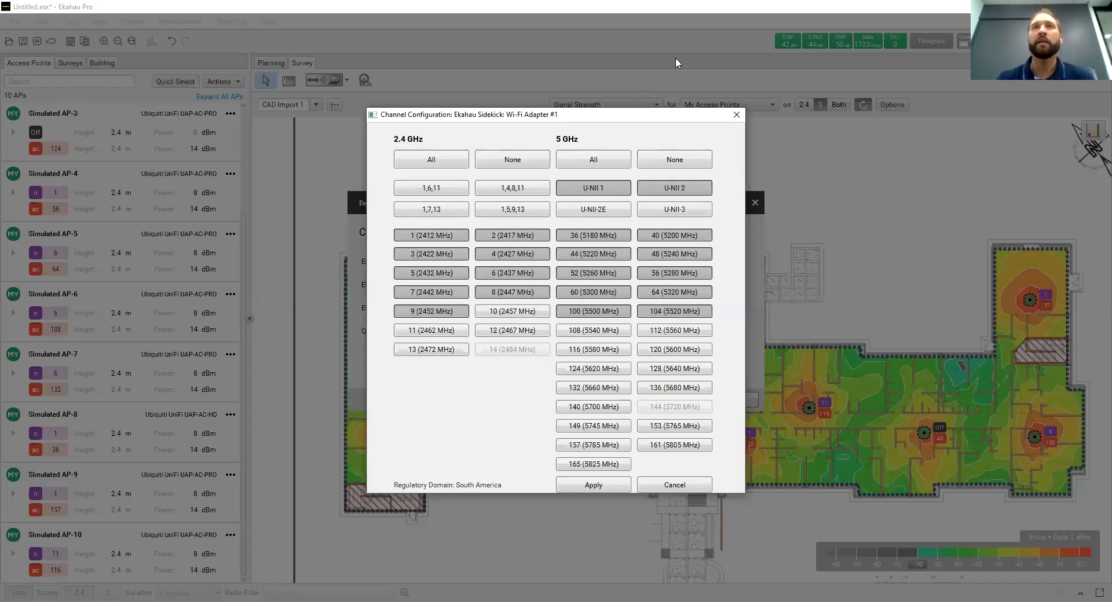
pyautogui.click(739, 115)
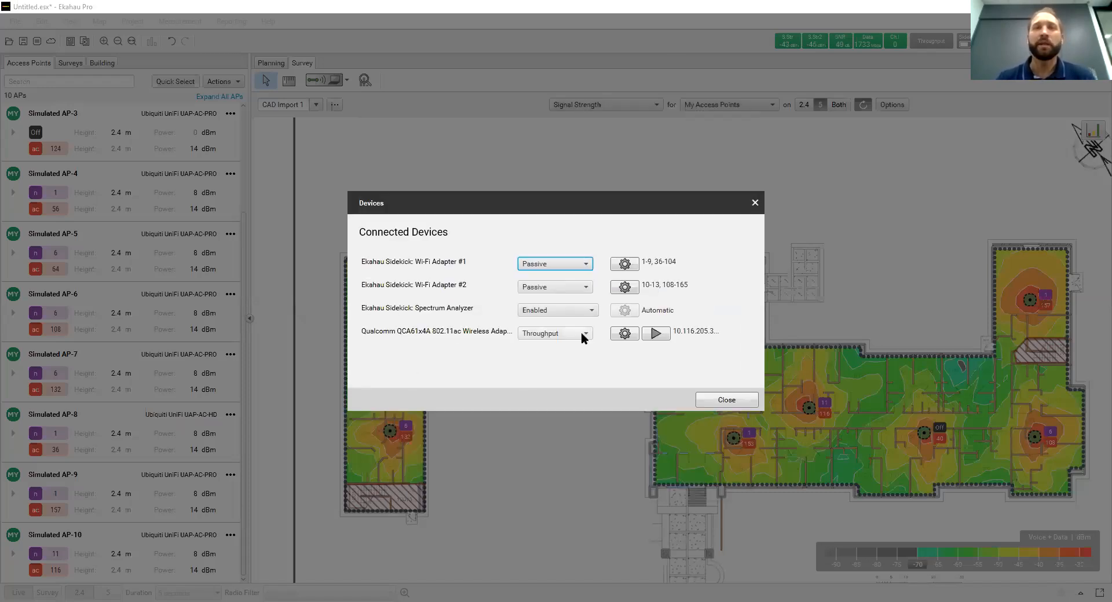
# Check the mode choices for the Qualcomm wireless adapter, keep it on Throughput, and close the connected devices settings
pyautogui.click(582, 332)
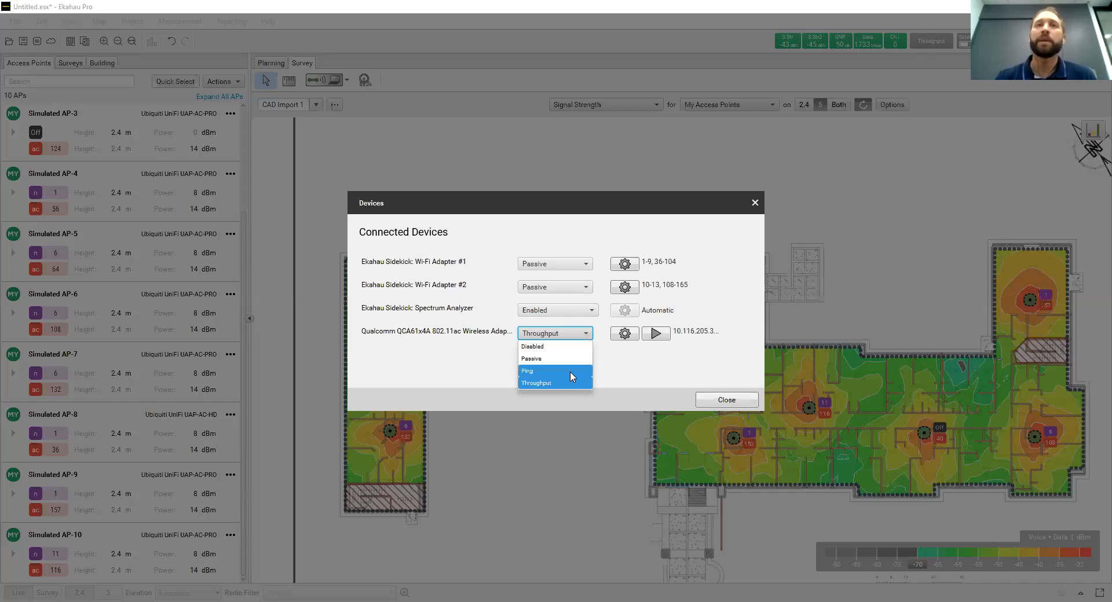
pyautogui.click(630, 371)
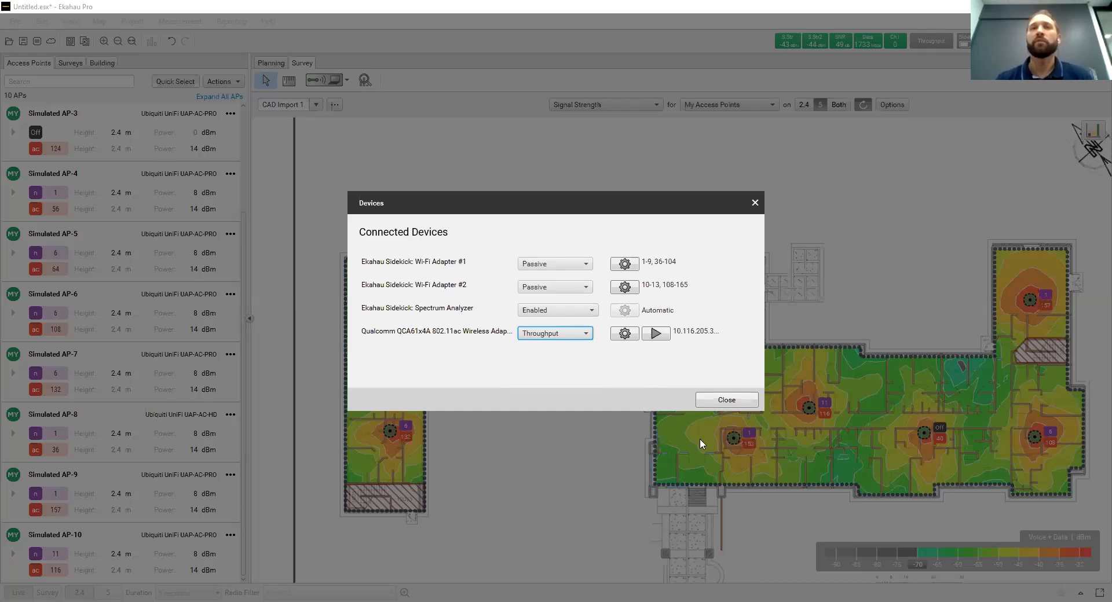
pyautogui.click(743, 404)
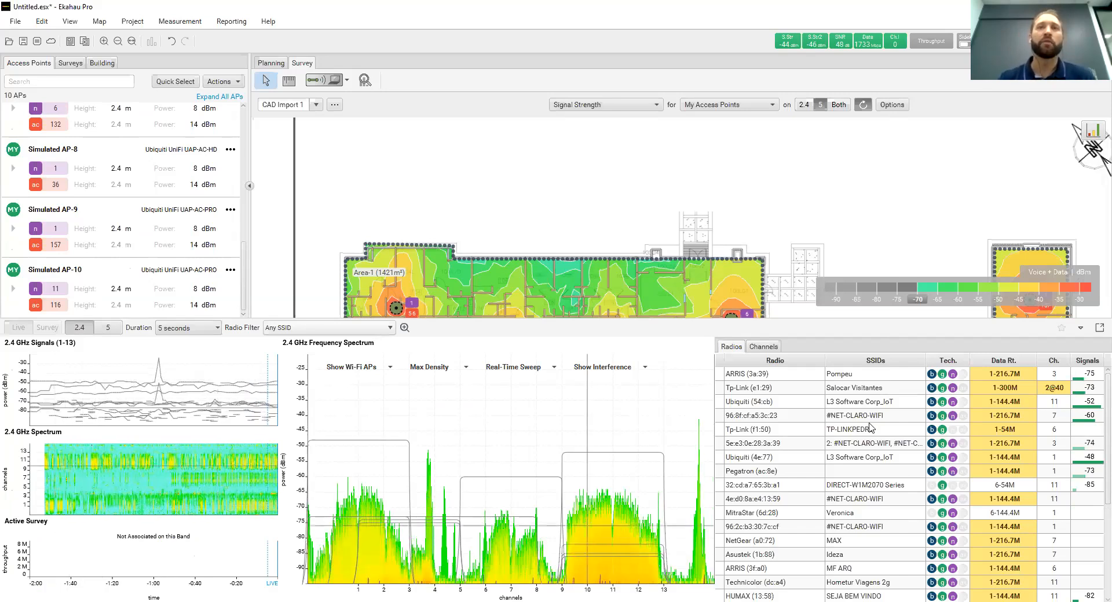
# Highlight individual 2.4 GHz radios in the live radio list and compare their channels and signals in the frequency spectrum
pyautogui.click(797, 410)
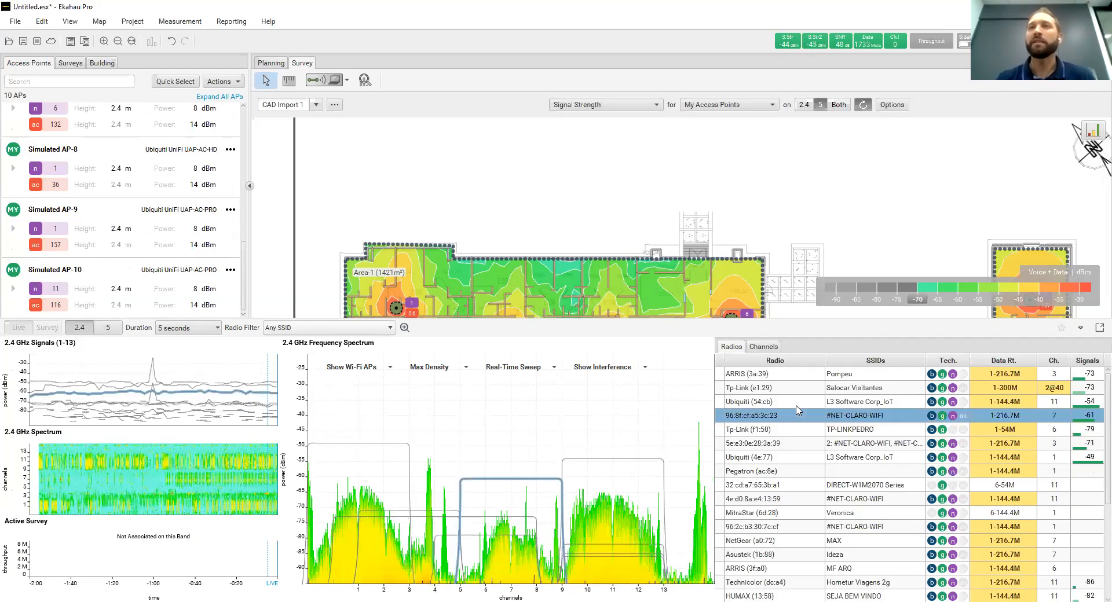
pyautogui.click(798, 377)
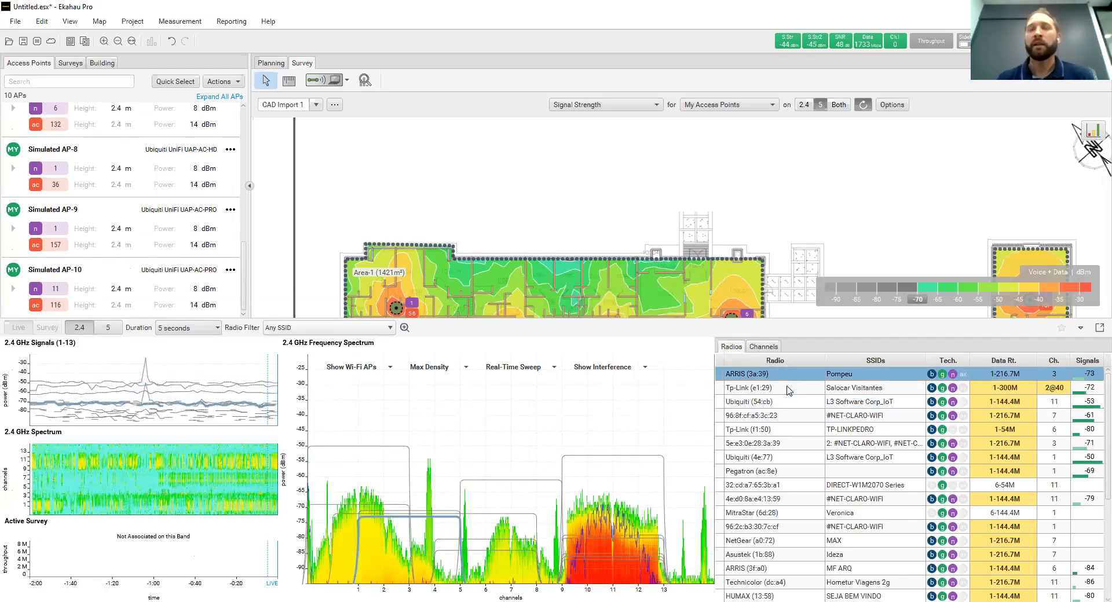
pyautogui.click(791, 388)
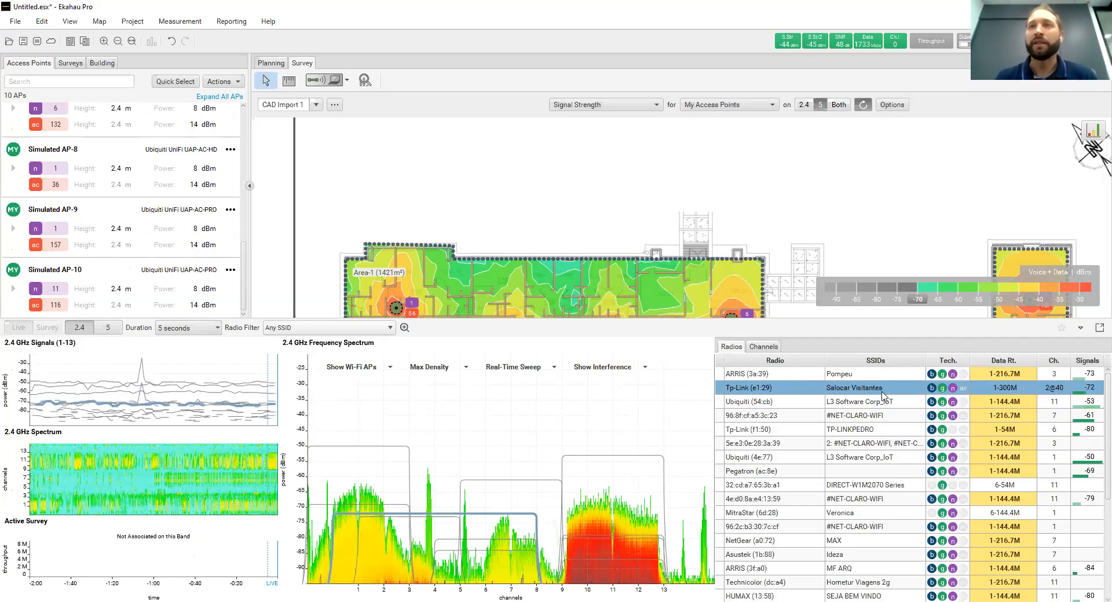
pyautogui.click(1022, 376)
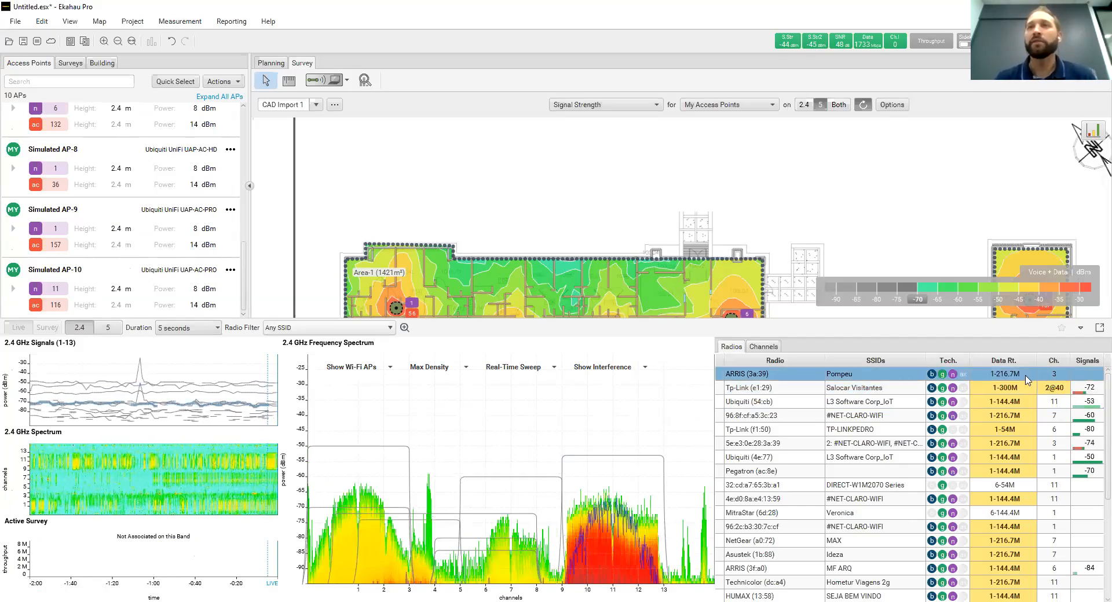
pyautogui.click(1094, 376)
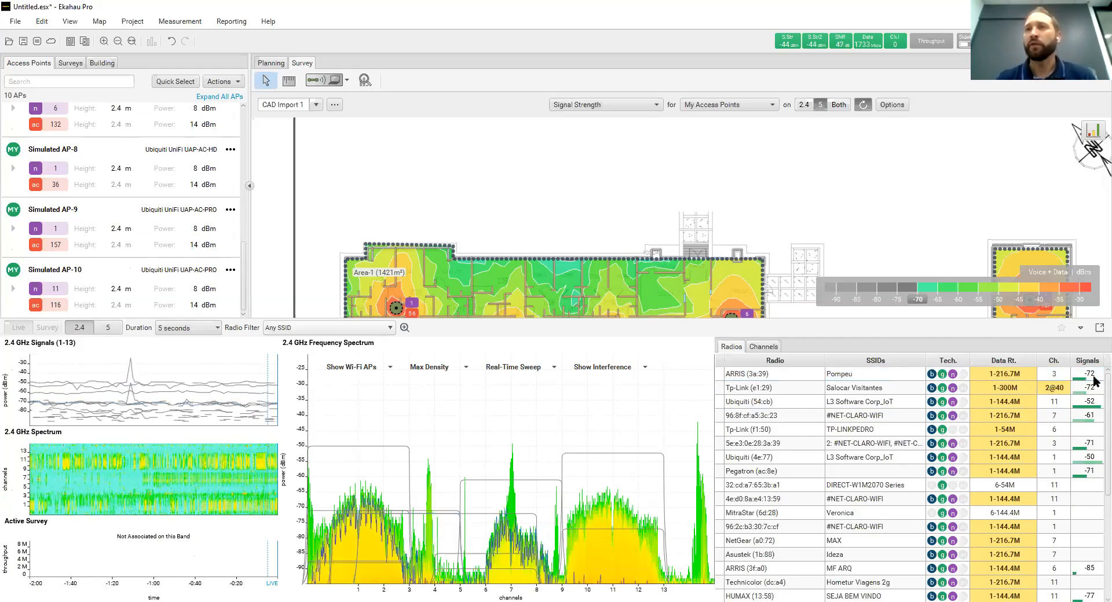
# Show the live 5 GHz spectrum, highlight its detected radios, and check the per-channel utilization before returning to the radio list
pyautogui.click(107, 329)
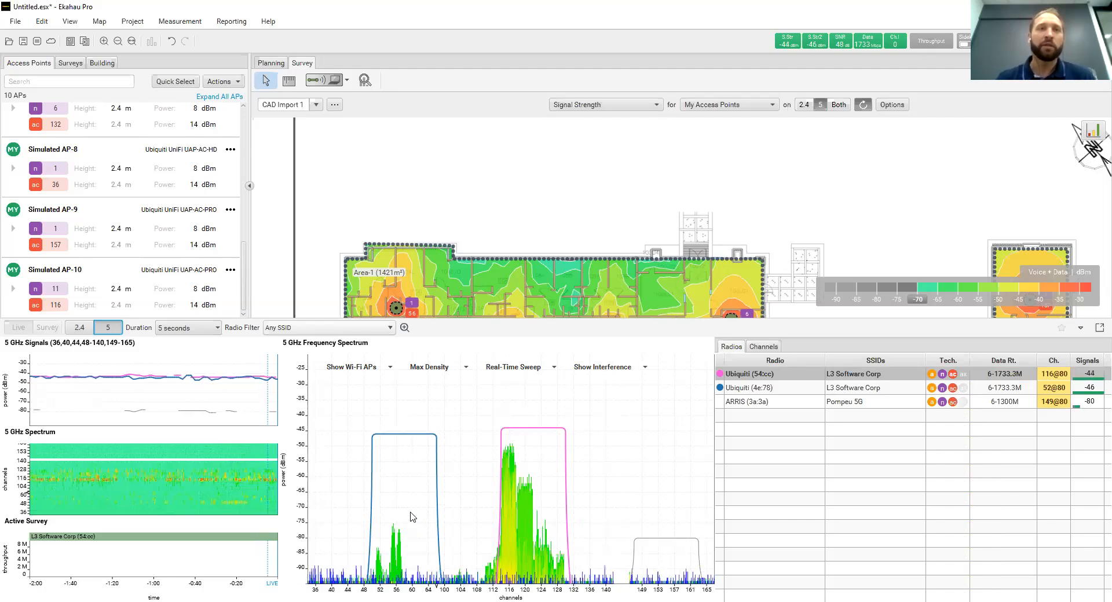
pyautogui.click(776, 401)
pyautogui.click(790, 387)
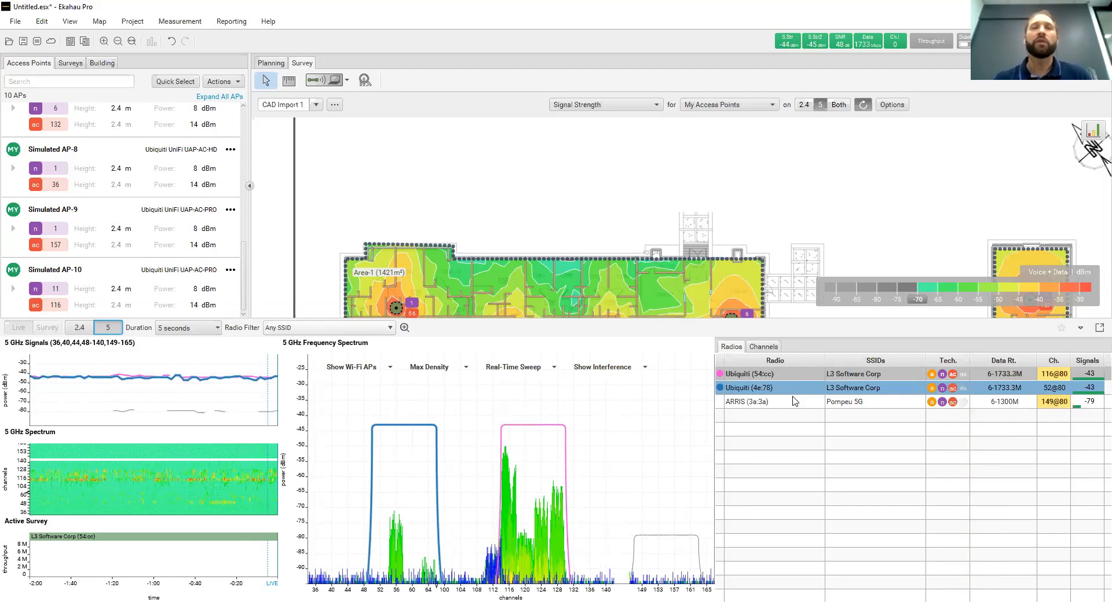
pyautogui.click(794, 405)
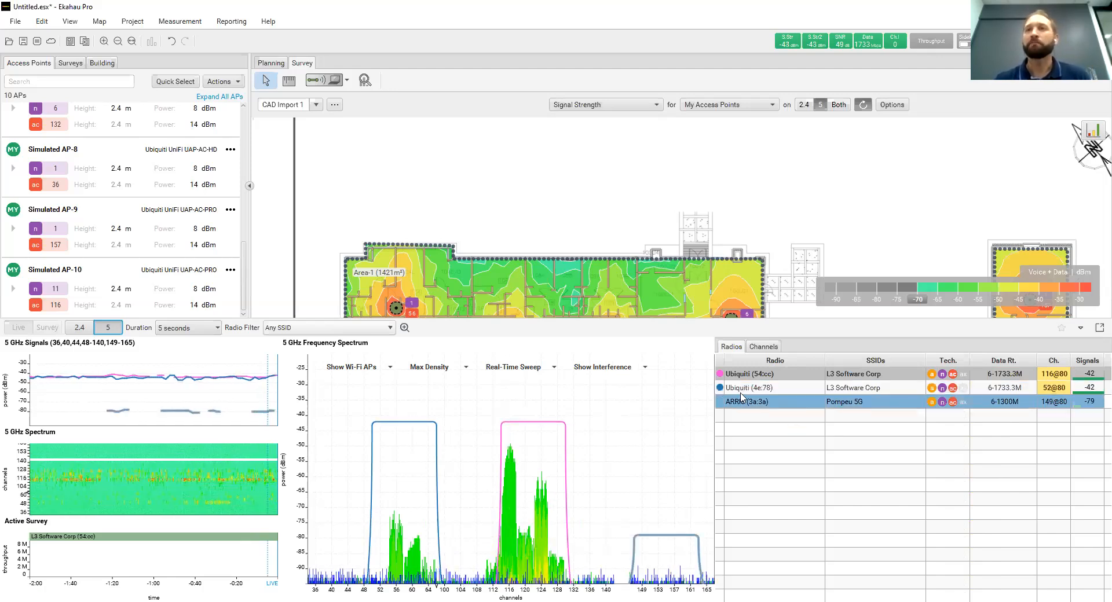
pyautogui.click(763, 347)
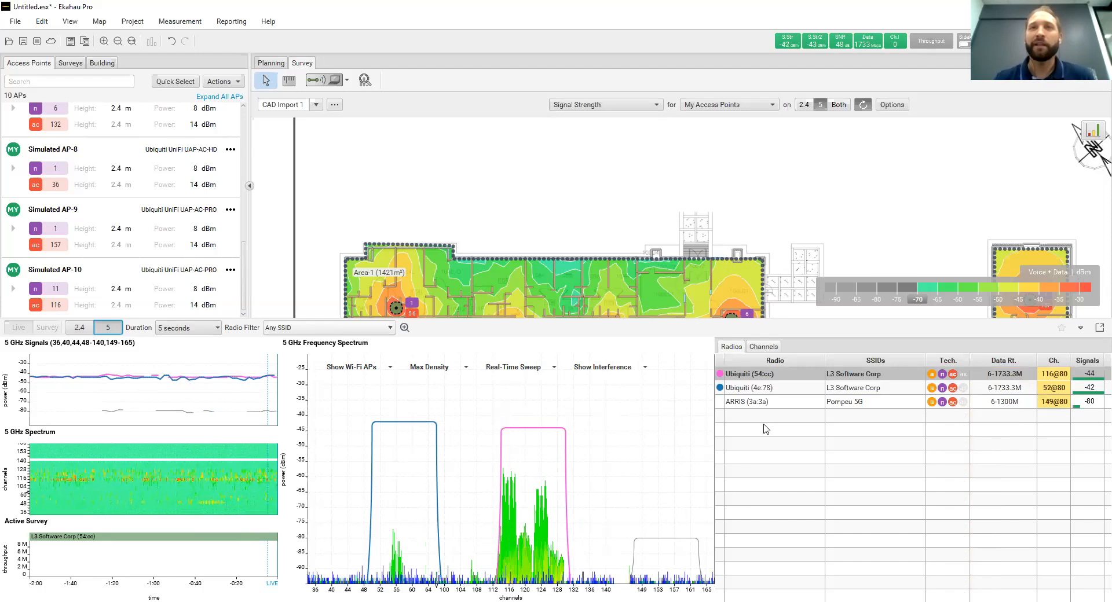
pyautogui.click(730, 346)
# Return the live view to 2.4 GHz, highlight several radios in the spectrum, and look through the full radio list
pyautogui.click(82, 328)
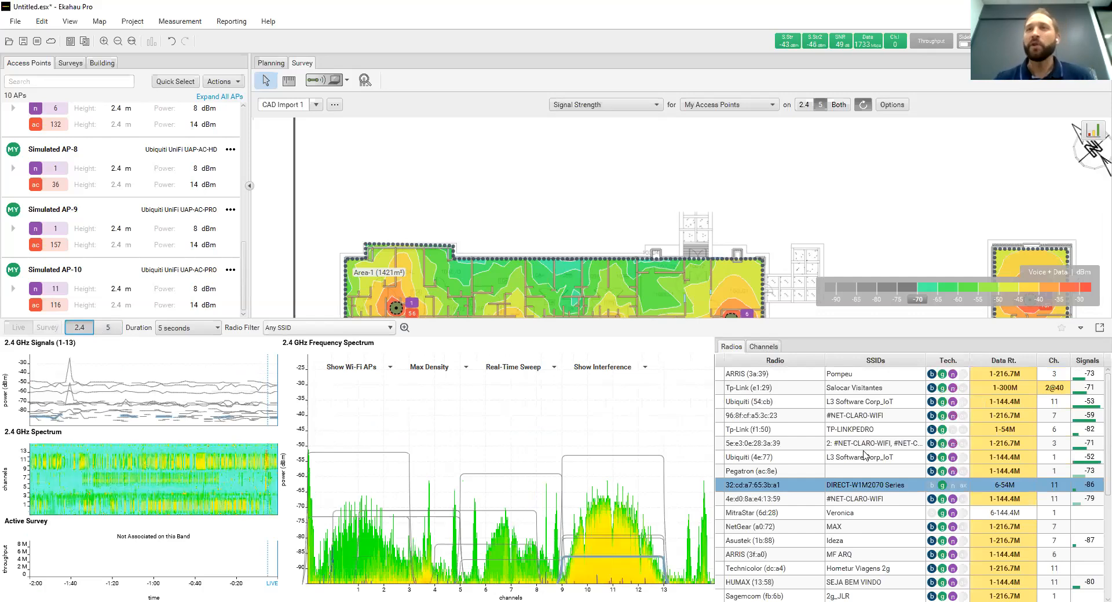
pyautogui.click(865, 457)
pyautogui.click(918, 387)
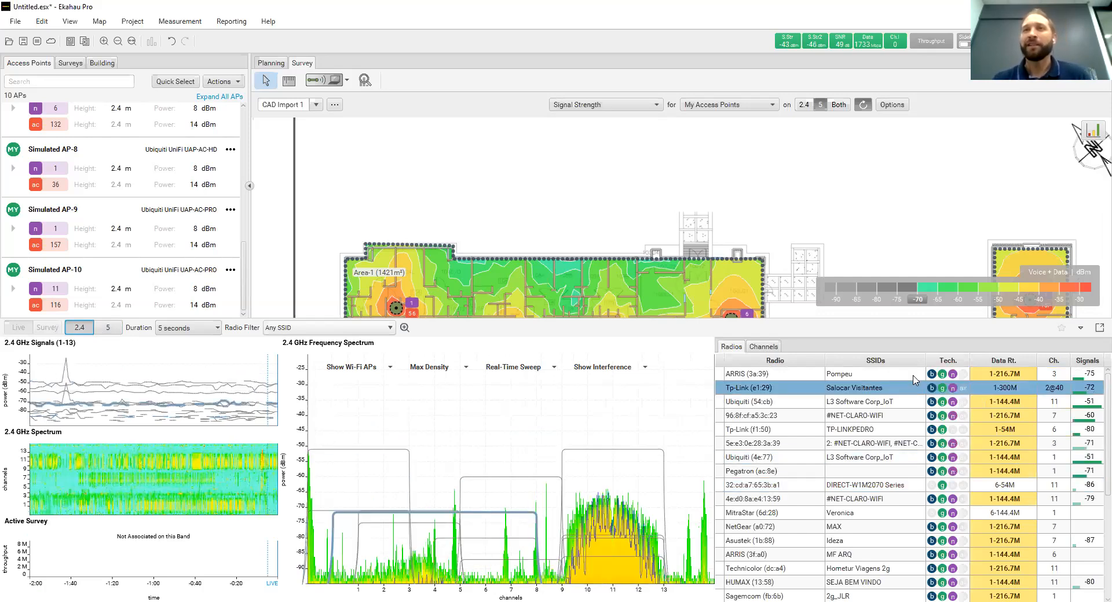
pyautogui.click(914, 375)
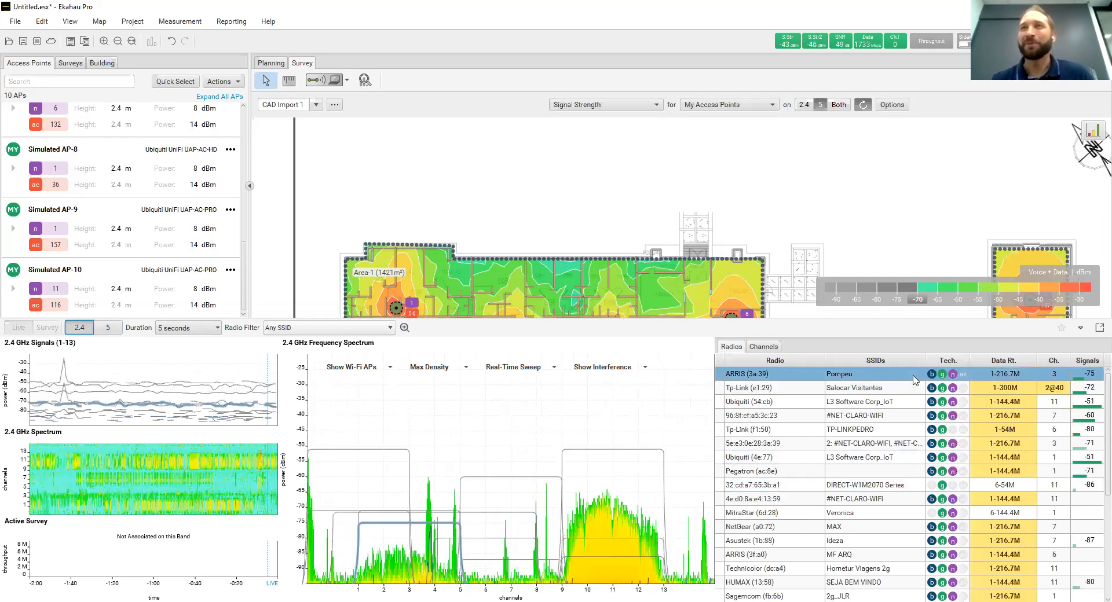
pyautogui.click(914, 377)
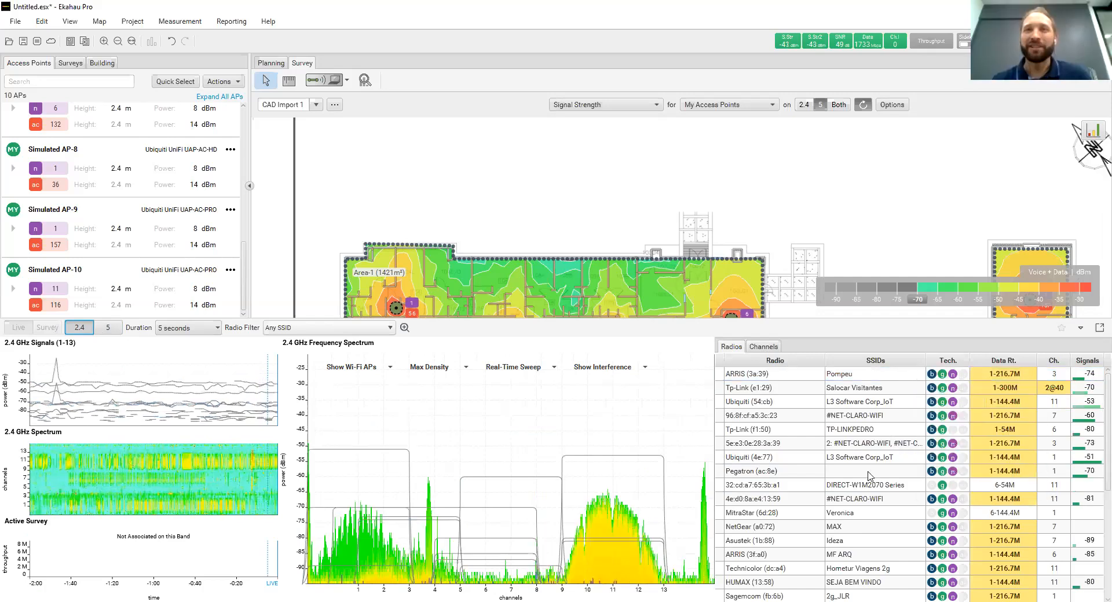
pyautogui.scroll(-5, 868, 476)
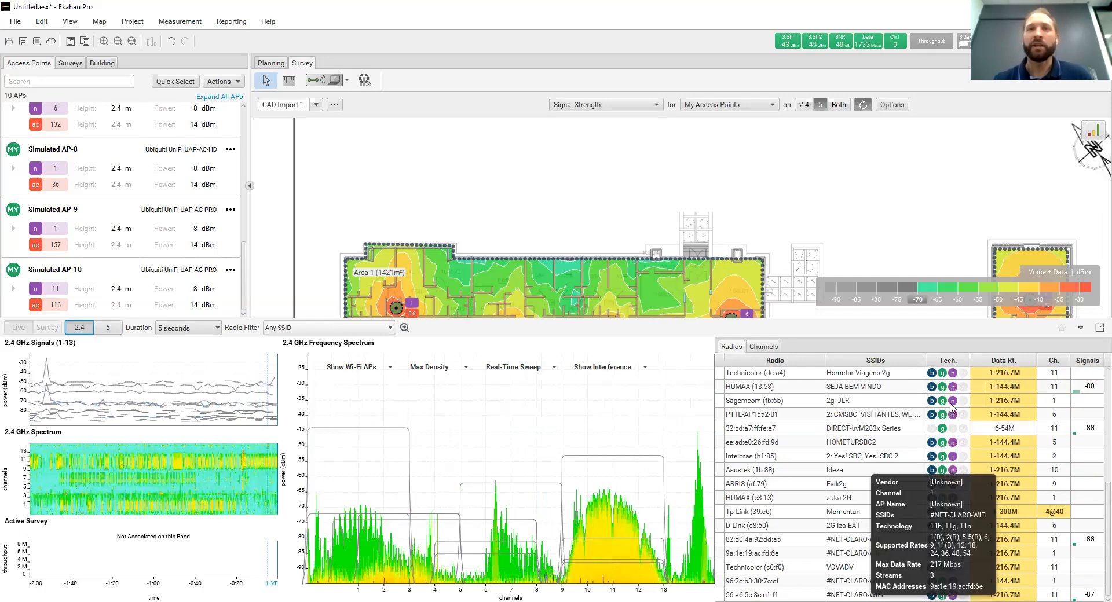
pyautogui.scroll(5, 952, 408)
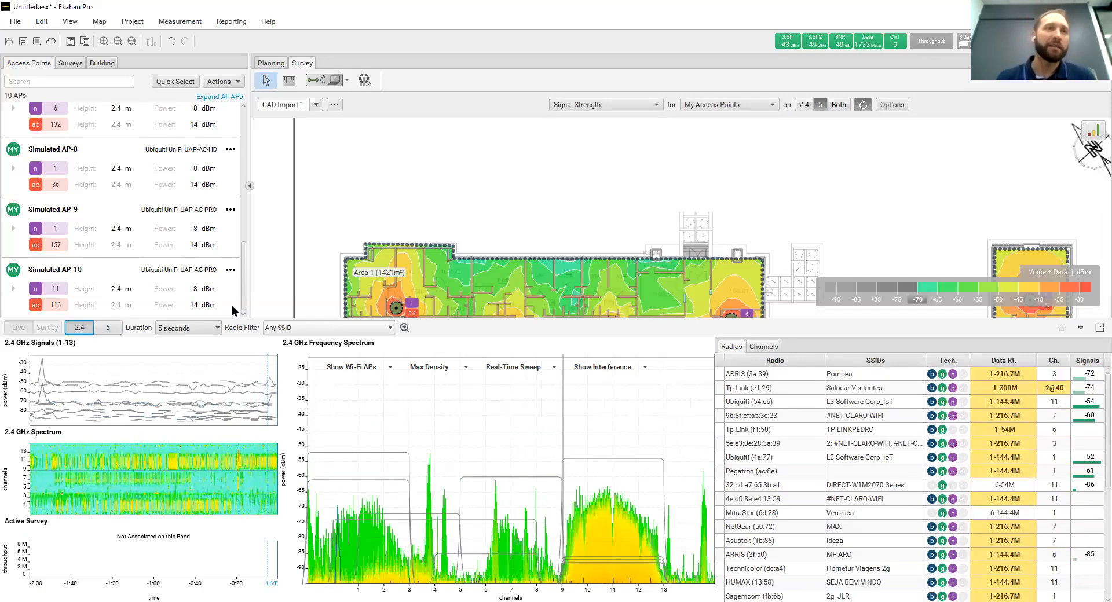
# Show the 5 GHz band again and highlight the ARRIS radio on channel 149 to locate it in the spectrum
pyautogui.click(109, 329)
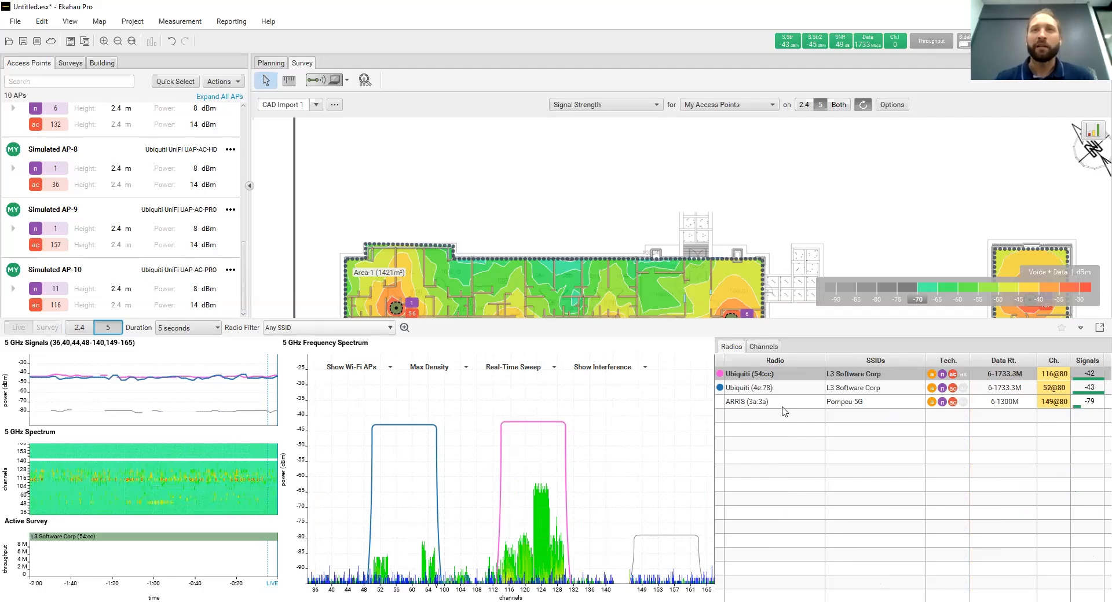
pyautogui.click(814, 403)
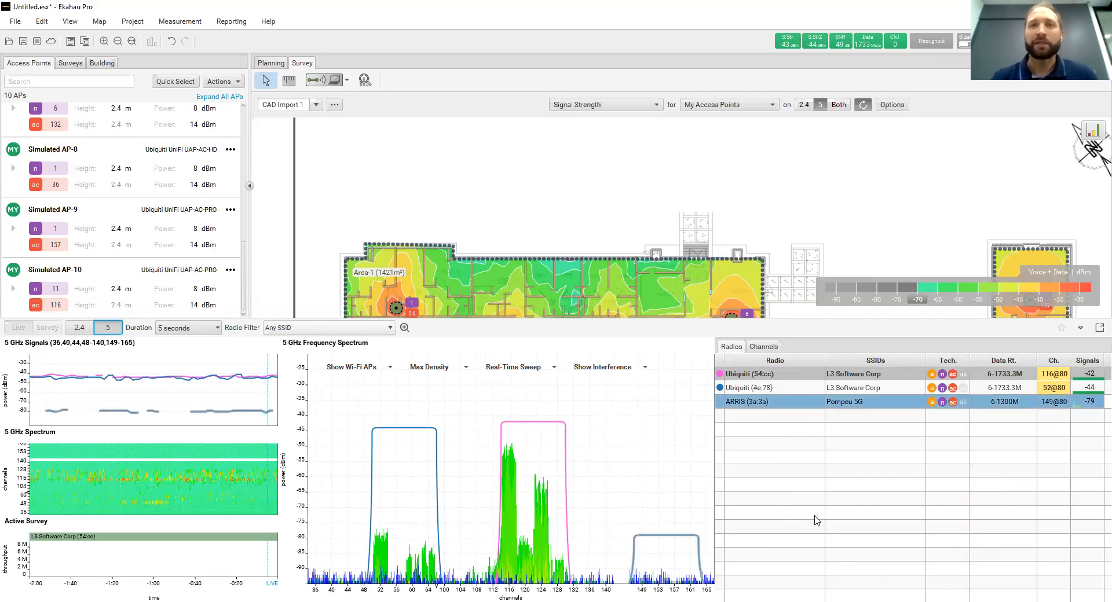
pyautogui.click(693, 524)
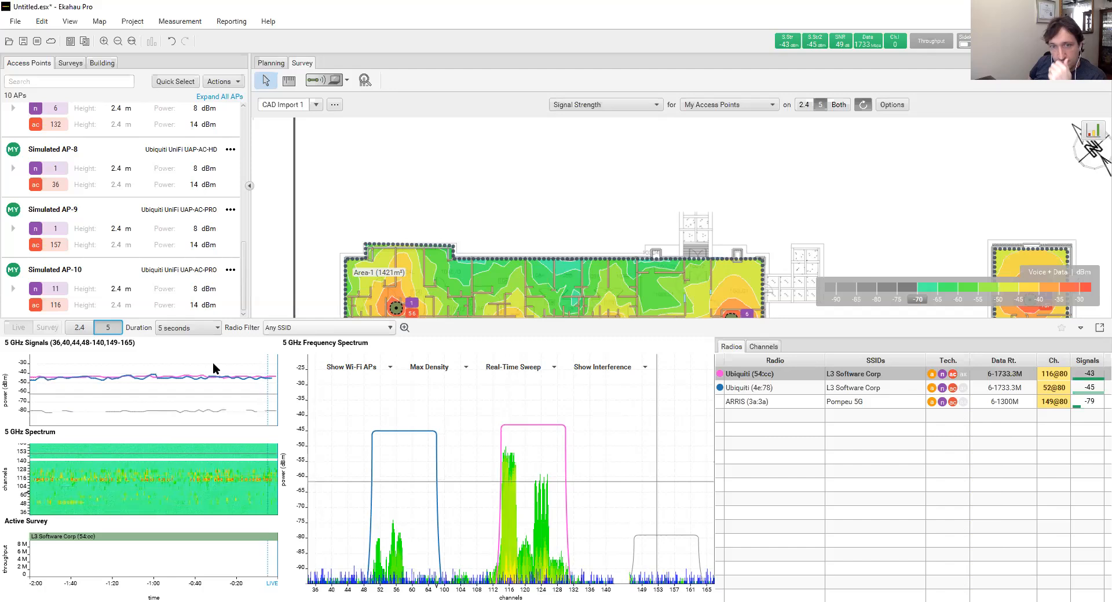
# Switch the live spectrum back to 2.4 GHz, inspect the activity around channels 2 and 3, and view the access points on the floor plan
pyautogui.click(85, 328)
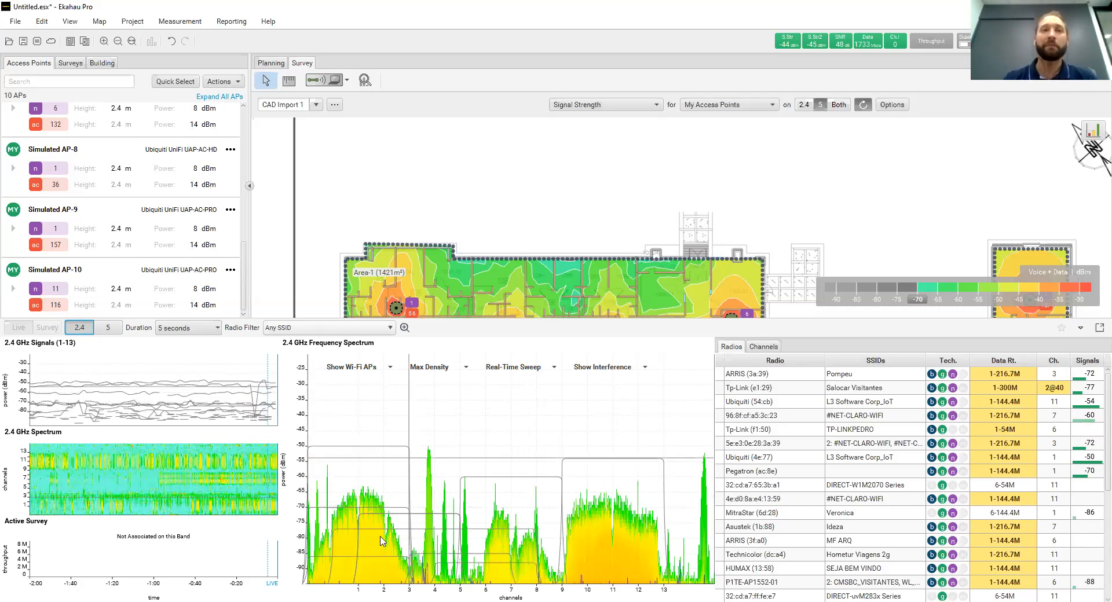
pyautogui.click(404, 479)
pyautogui.click(404, 573)
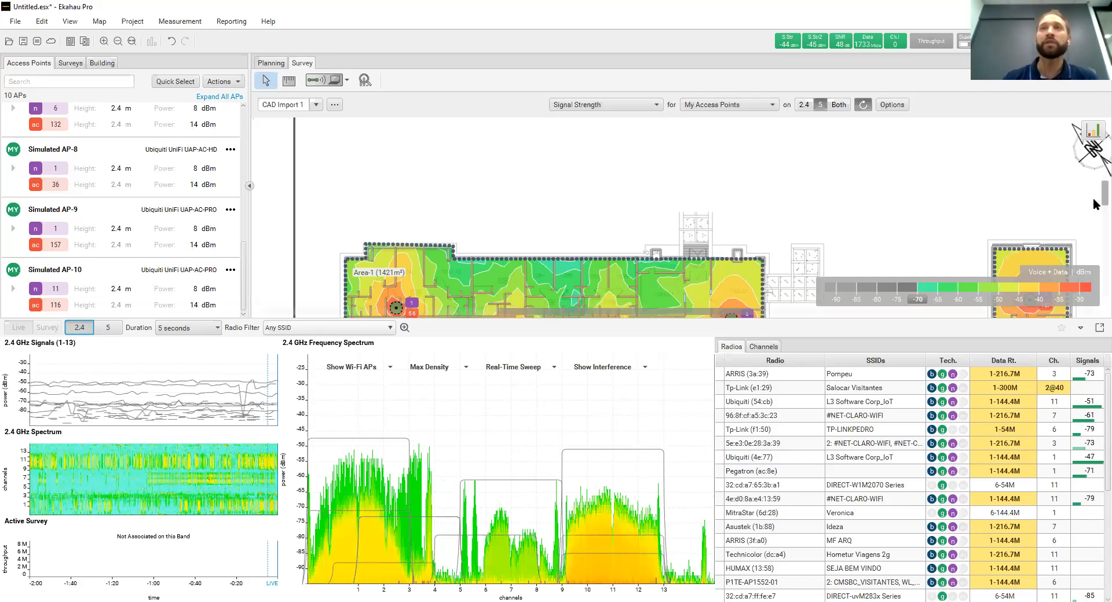
pyautogui.scroll(-3, 1097, 212)
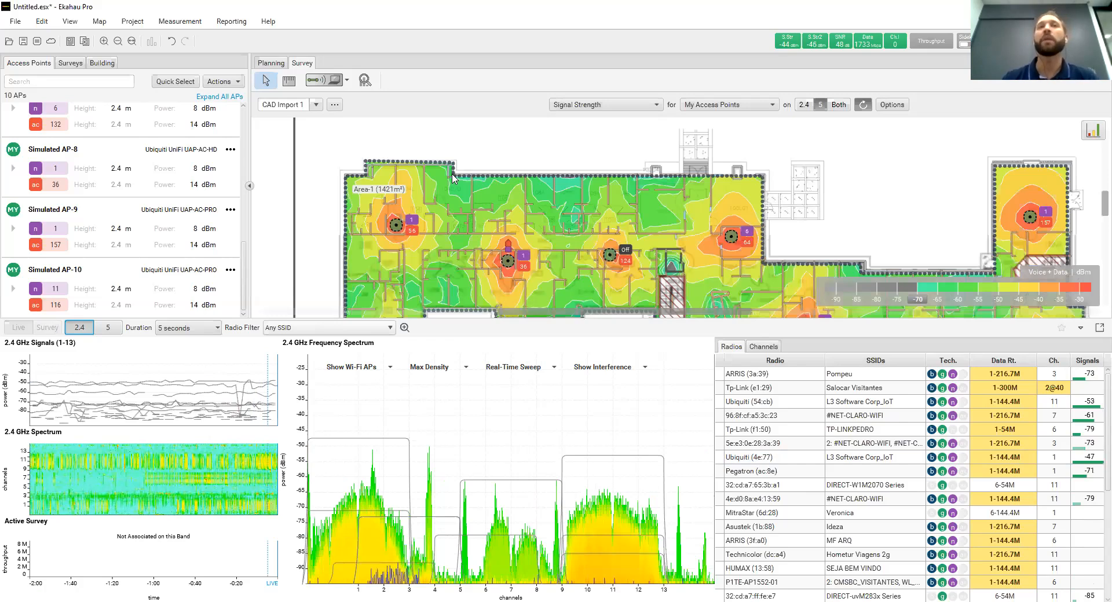
pyautogui.scroll(-2, 451, 197)
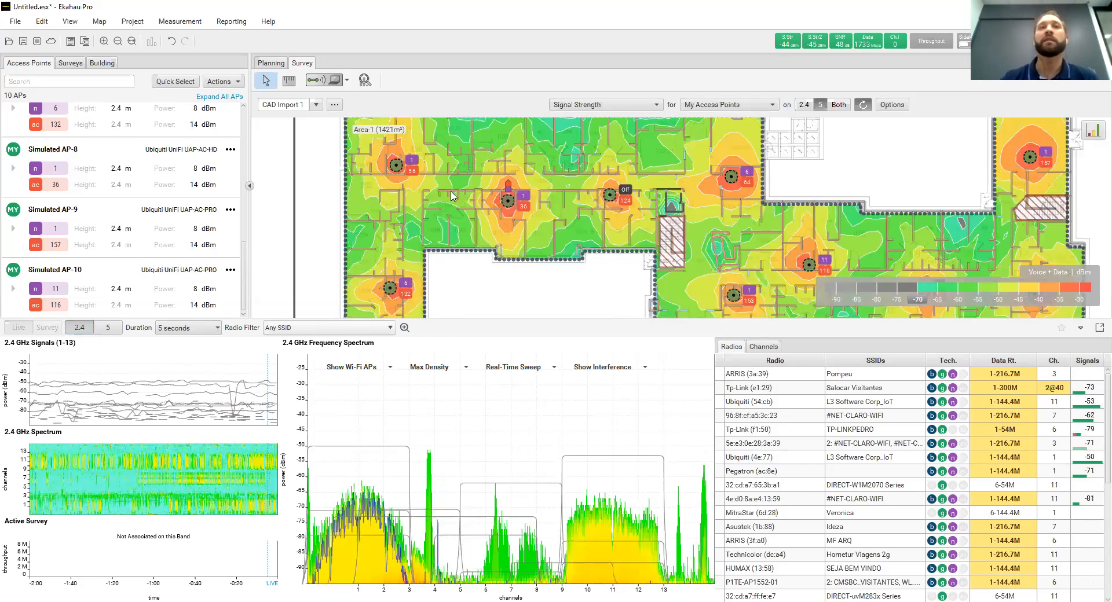